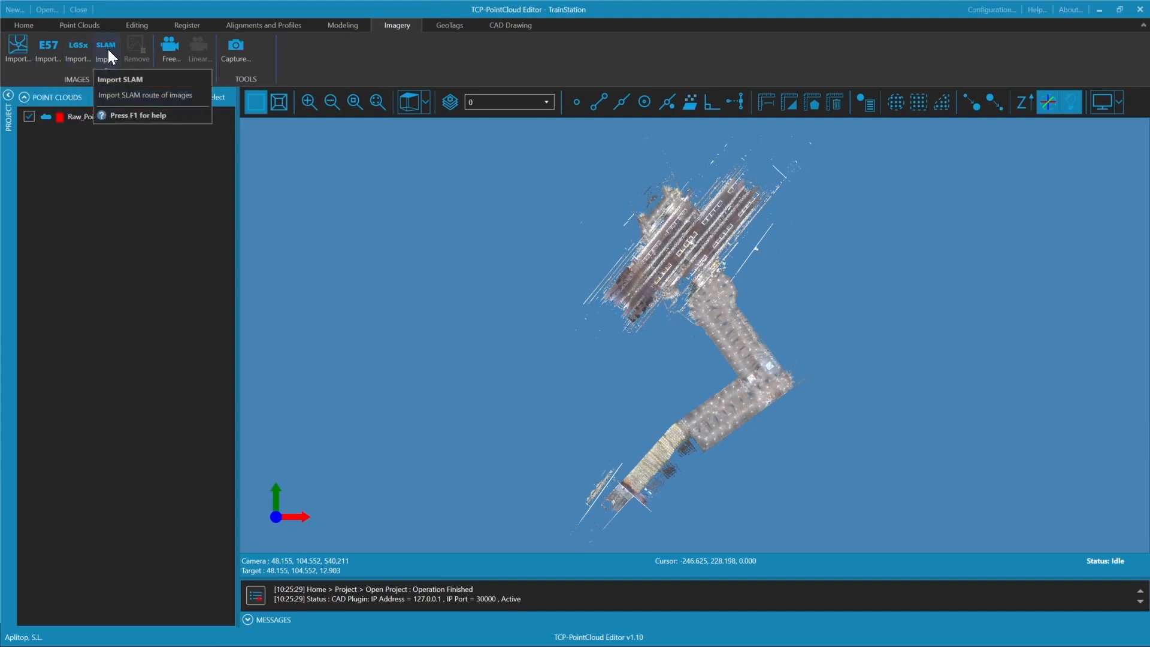
Start an E57 imagery import and load the E57 file from the 1_Train_Station folder in 2025_02_04_Datasets_Webinar
{"action": "left_click", "coordinate": [108, 49]}
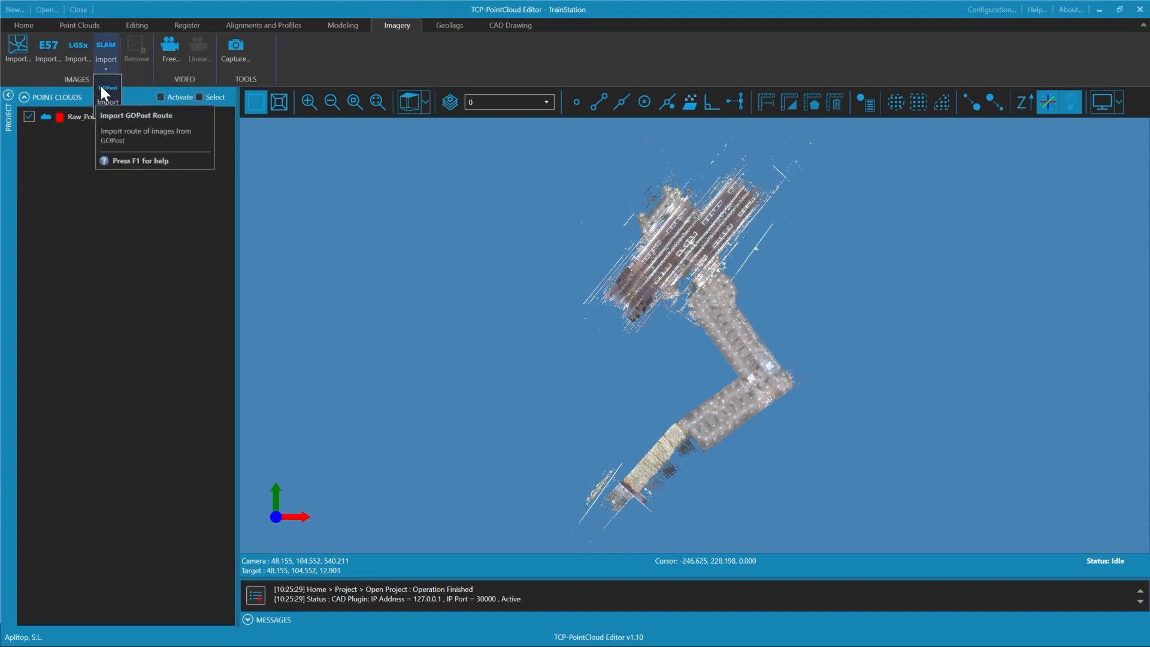
{"action": "left_click", "coordinate": [57, 72]}
{"action": "left_click", "coordinate": [57, 72]}
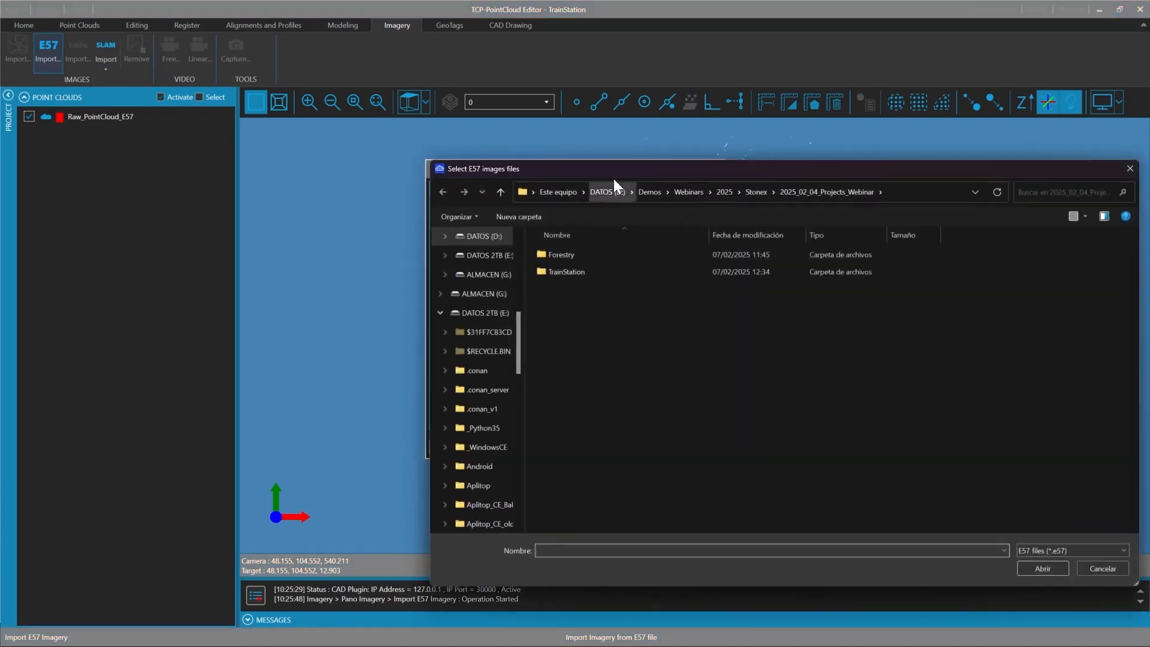
{"action": "left_click_drag", "start_coordinate": [613, 177], "coordinate": [327, 115]}
{"action": "left_click", "coordinate": [469, 134]}
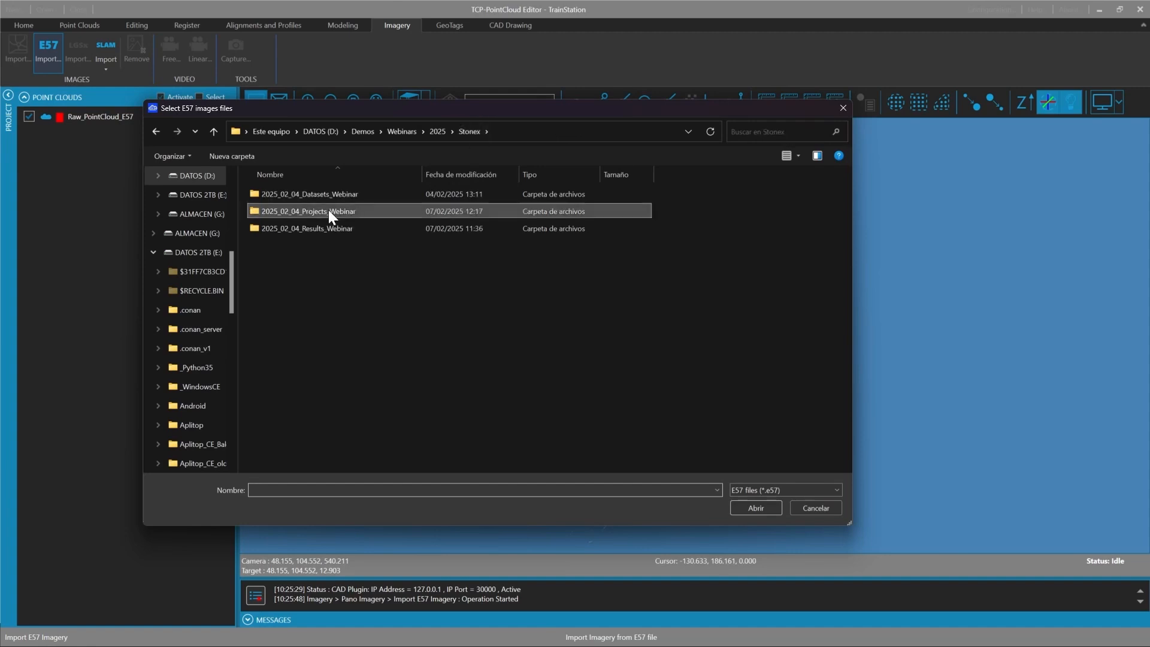
{"action": "double_click", "coordinate": [335, 193]}
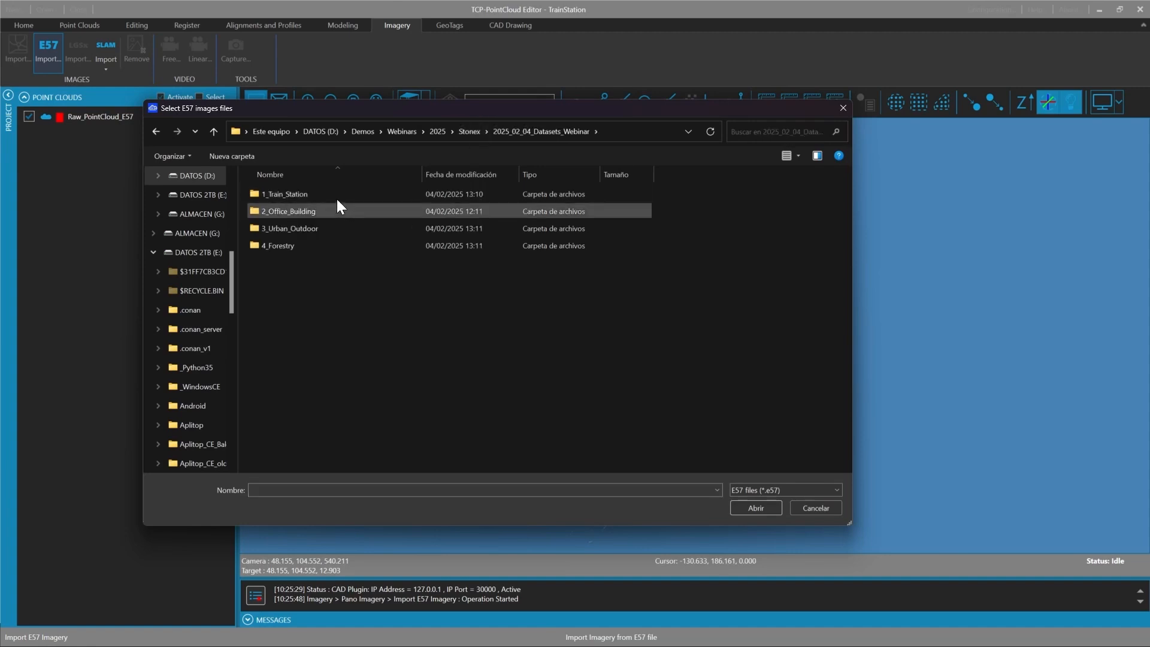
{"action": "double_click", "coordinate": [336, 195]}
{"action": "left_click", "coordinate": [343, 192]}
{"action": "double_click", "coordinate": [344, 193]}
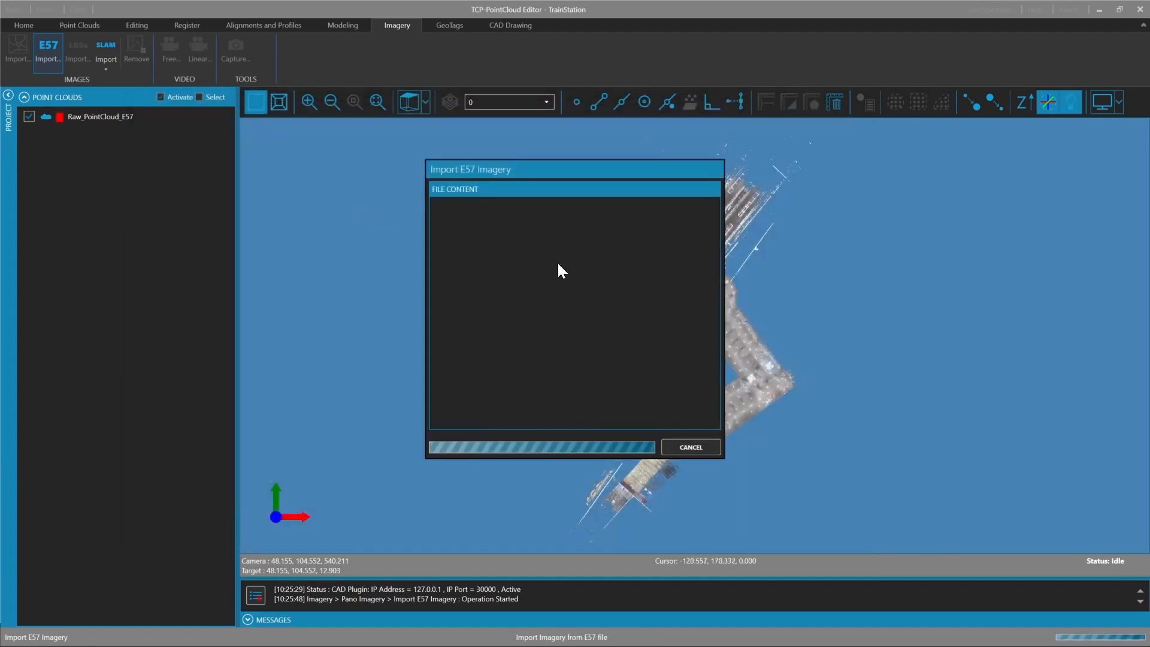
Review the panorama groups found in the E57 file and import them all, assigned to the Raw_PointCloud_E57 cloud
{"action": "left_click_drag", "start_coordinate": [524, 183], "coordinate": [419, 141]}
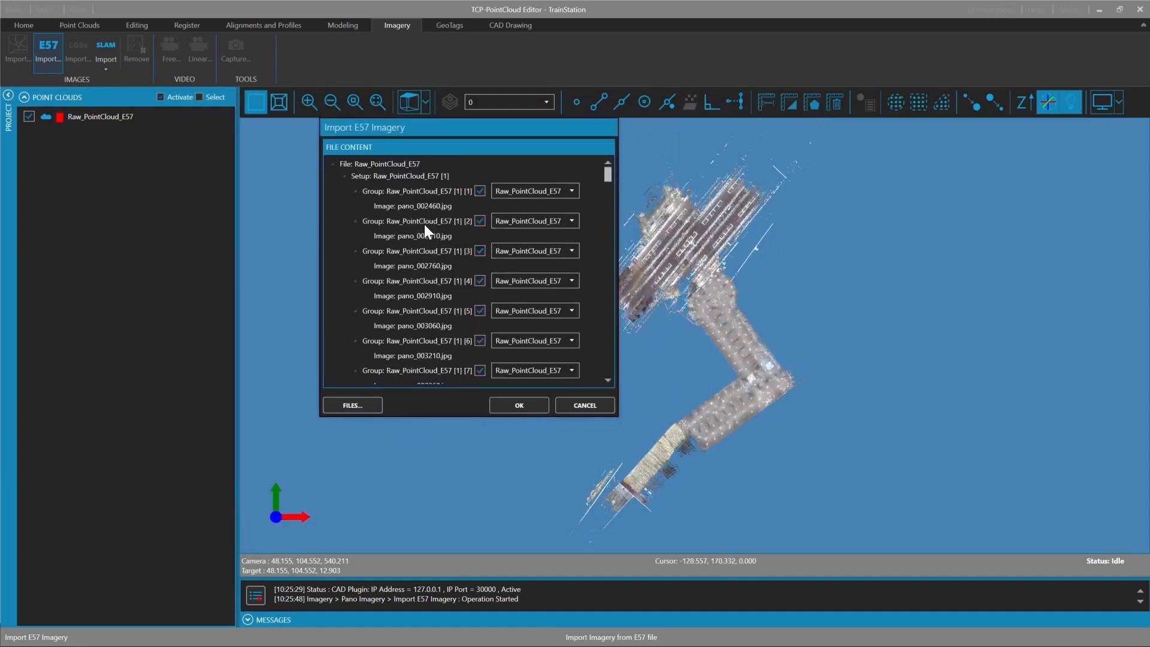
{"action": "scroll", "coordinate": [607, 175], "scroll_direction": "down", "scroll_amount": 2}
{"action": "scroll", "coordinate": [606, 174], "scroll_direction": "up", "scroll_amount": 2}
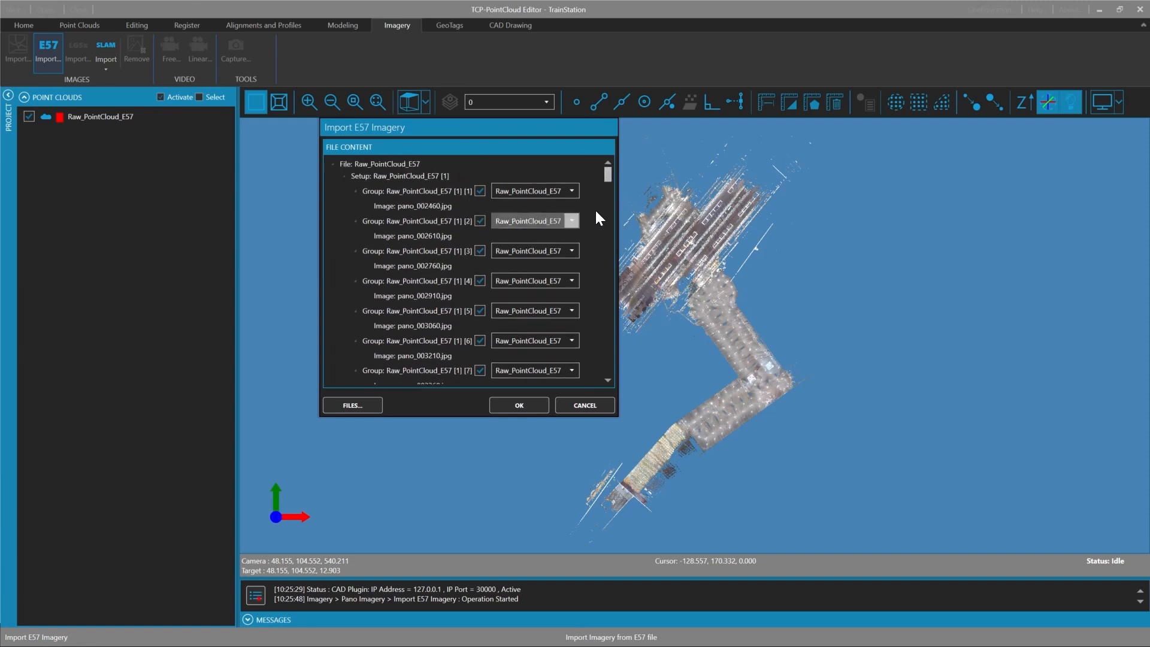
{"action": "left_click_drag", "start_coordinate": [608, 174], "coordinate": [584, 70]}
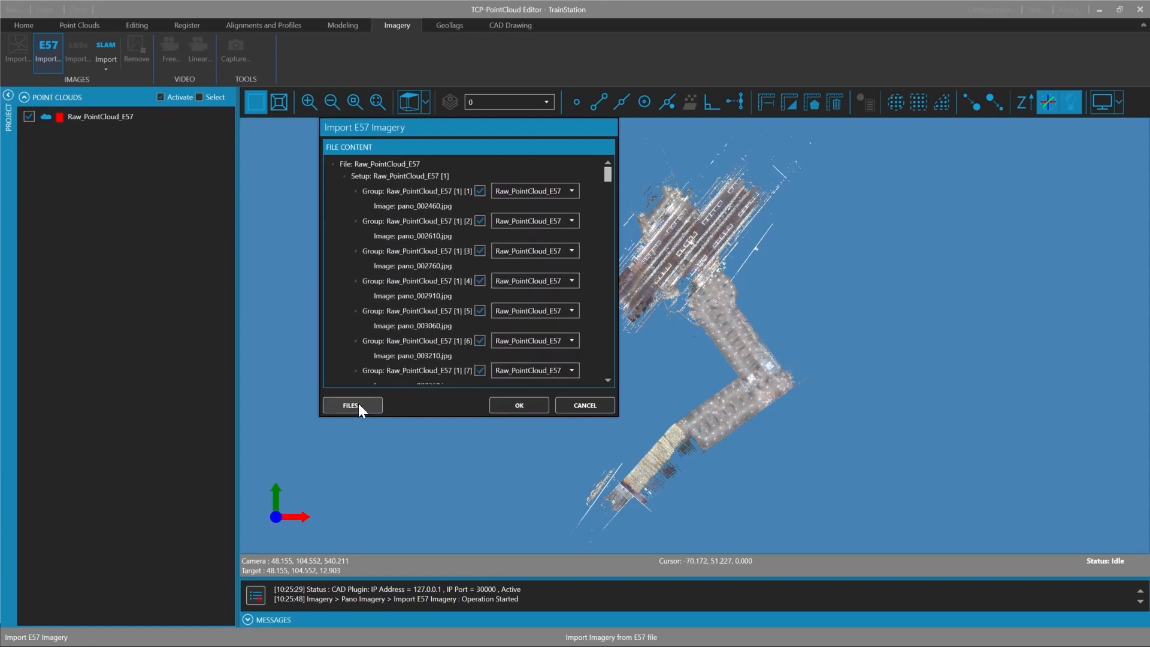
{"action": "left_click", "coordinate": [519, 405]}
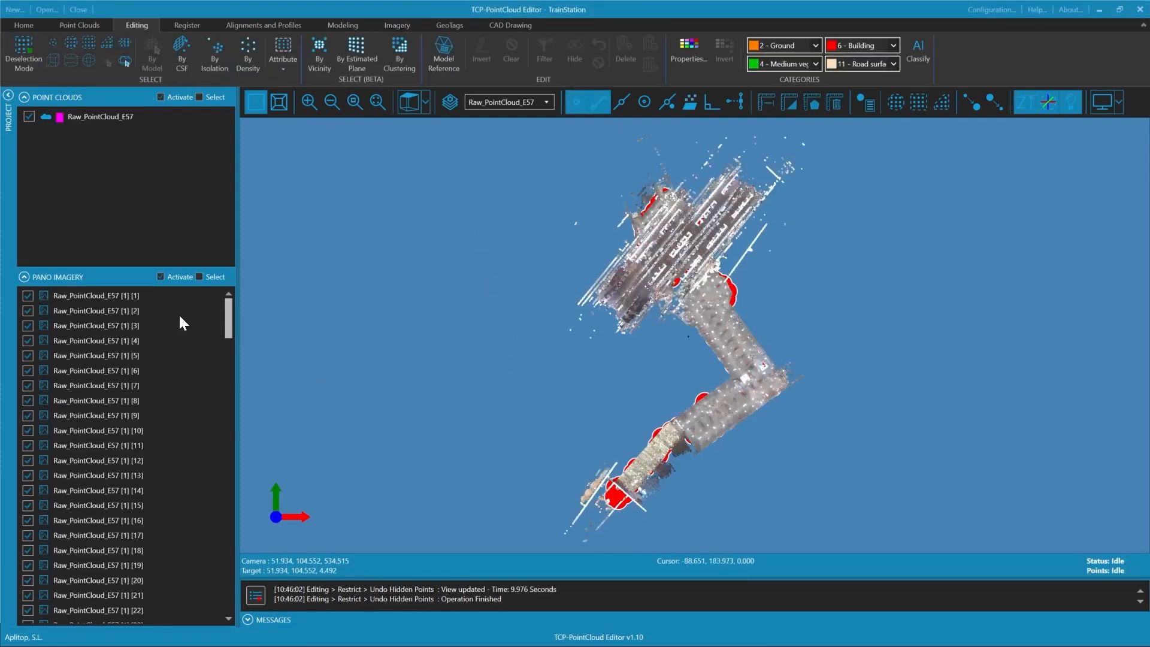
Examine the properties of the first panoramic image, Raw_PointCloud_E57 [1] [1], including its thumbnail, orientation and projection, and close them
{"action": "right_click", "coordinate": [138, 297]}
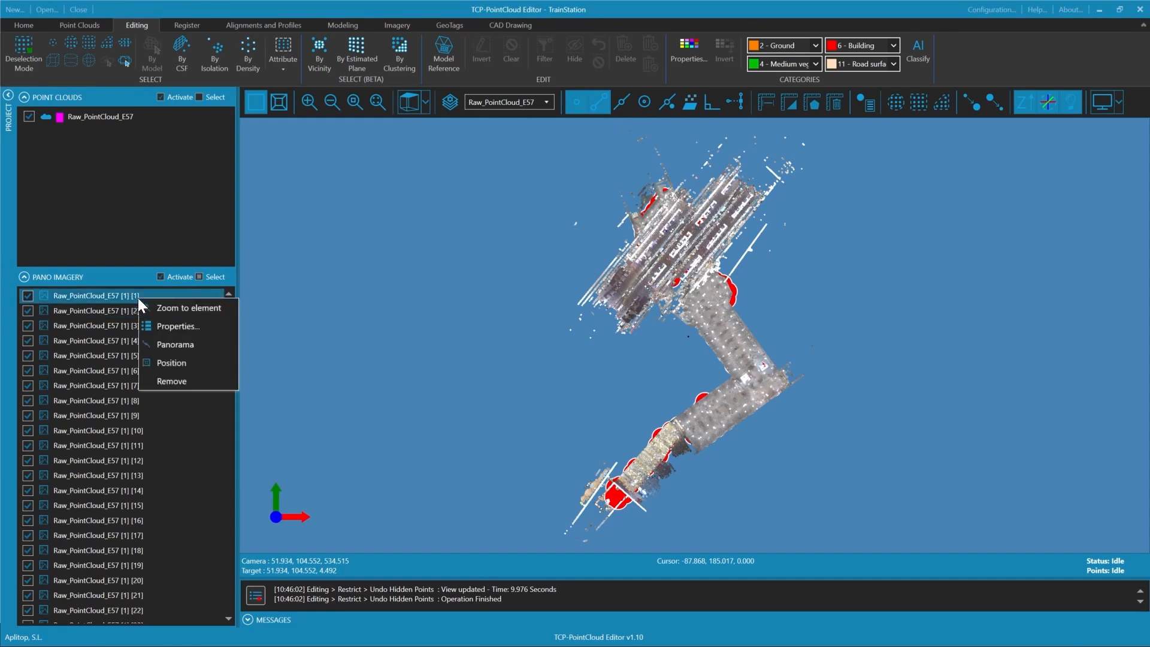
{"action": "left_click", "coordinate": [179, 327]}
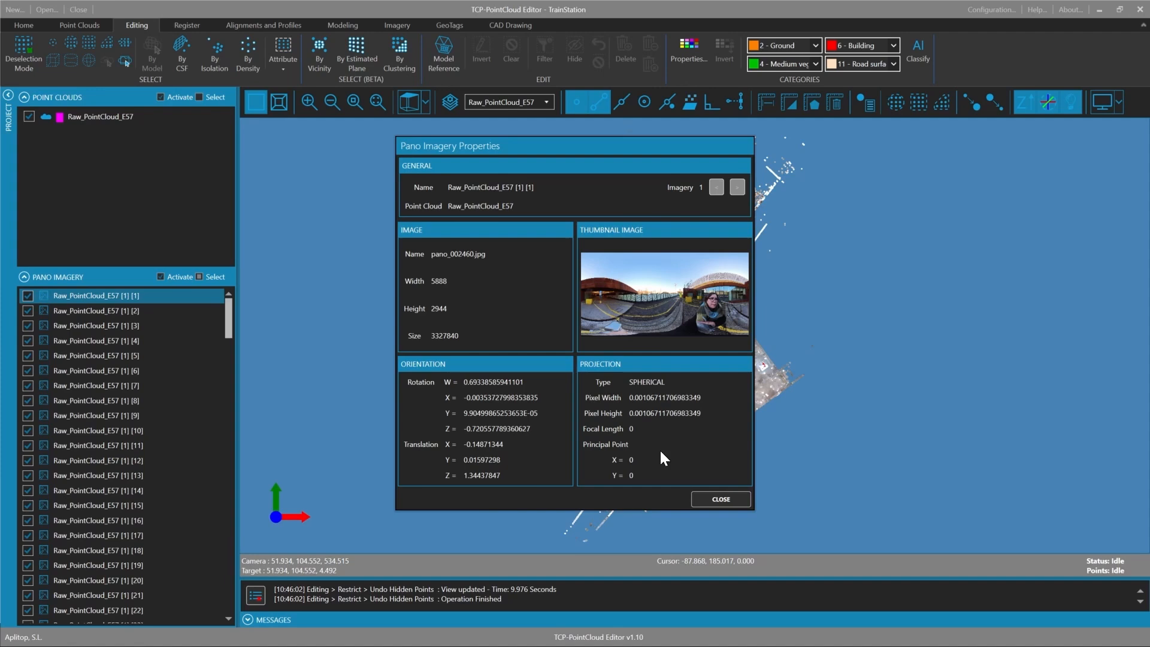
{"action": "left_click", "coordinate": [714, 499]}
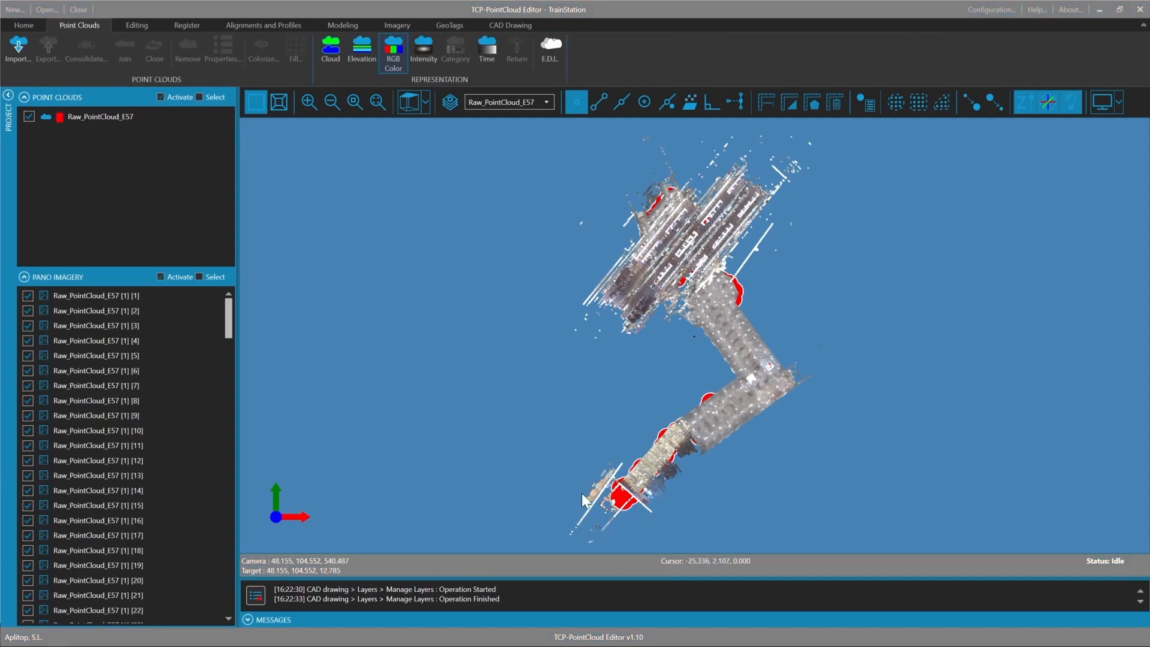
Examine the underground concourse from inside the point cloud in perspective projection, among the red panorama position markers
{"action": "scroll", "coordinate": [581, 494], "scroll_direction": "up", "scroll_amount": 8}
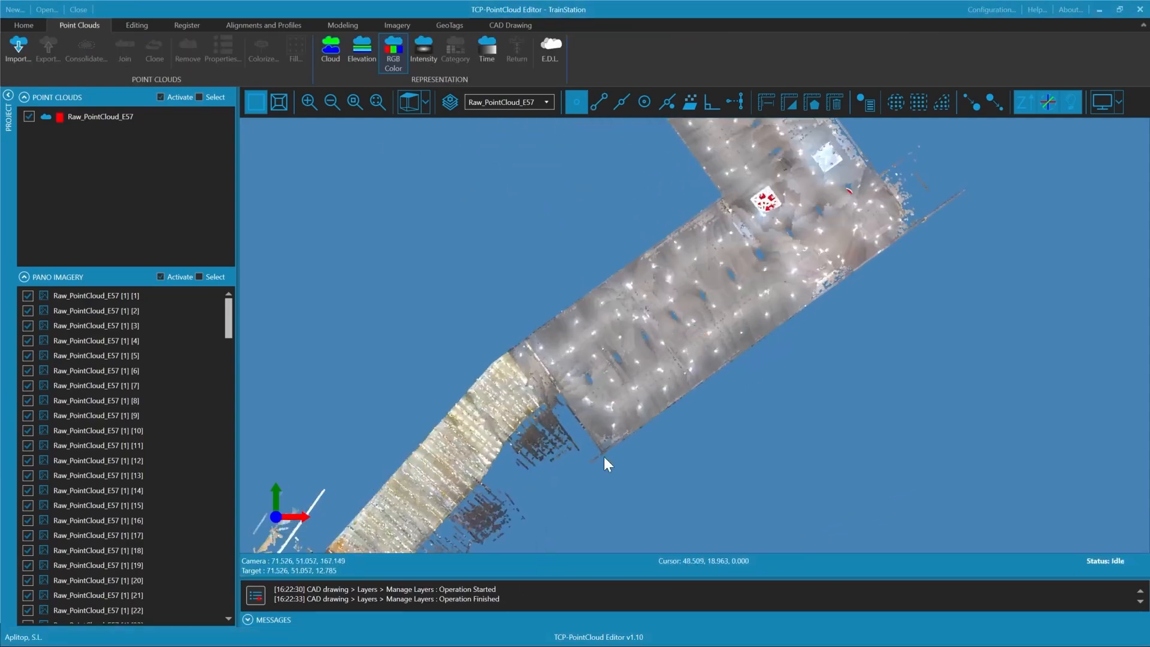
{"action": "scroll", "coordinate": [635, 405], "scroll_direction": "up", "scroll_amount": 6}
{"action": "left_click_drag", "start_coordinate": [628, 540], "coordinate": [686, 348]}
{"action": "scroll", "coordinate": [687, 348], "scroll_direction": "down", "scroll_amount": 3}
{"action": "scroll", "coordinate": [686, 347], "scroll_direction": "down", "scroll_amount": 4}
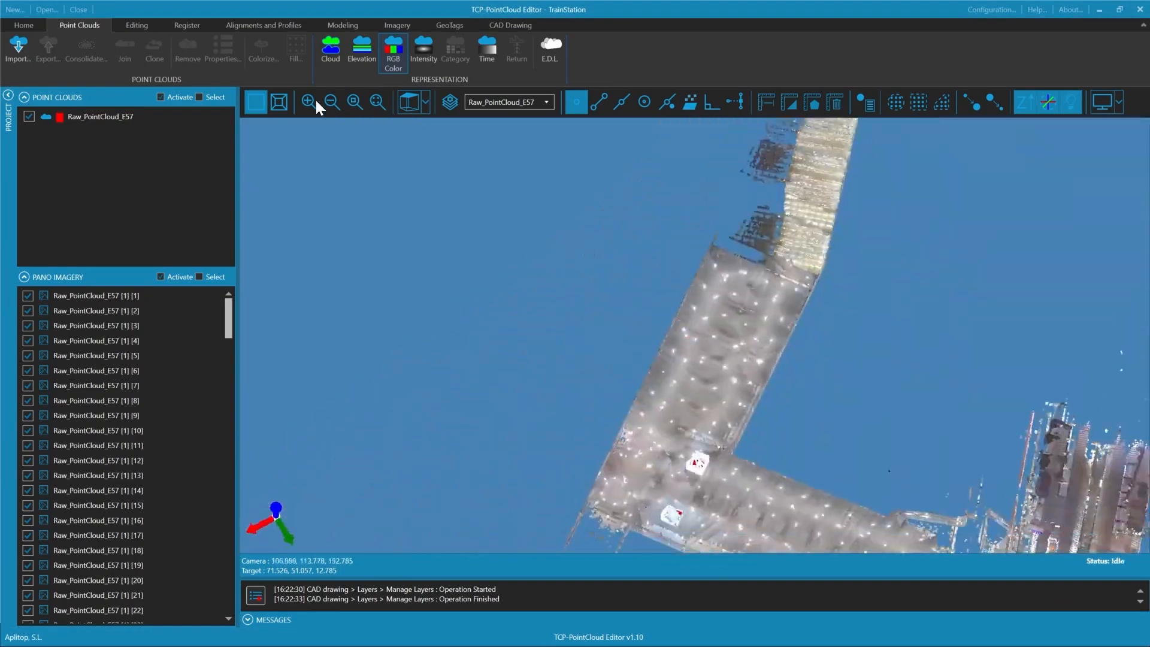
{"action": "left_click", "coordinate": [284, 100]}
{"action": "middle_click_drag", "start_coordinate": [683, 454], "coordinate": [652, 384]}
{"action": "left_click_drag", "start_coordinate": [653, 384], "coordinate": [782, 285]}
{"action": "scroll", "coordinate": [782, 285], "scroll_direction": "up", "scroll_amount": 9}
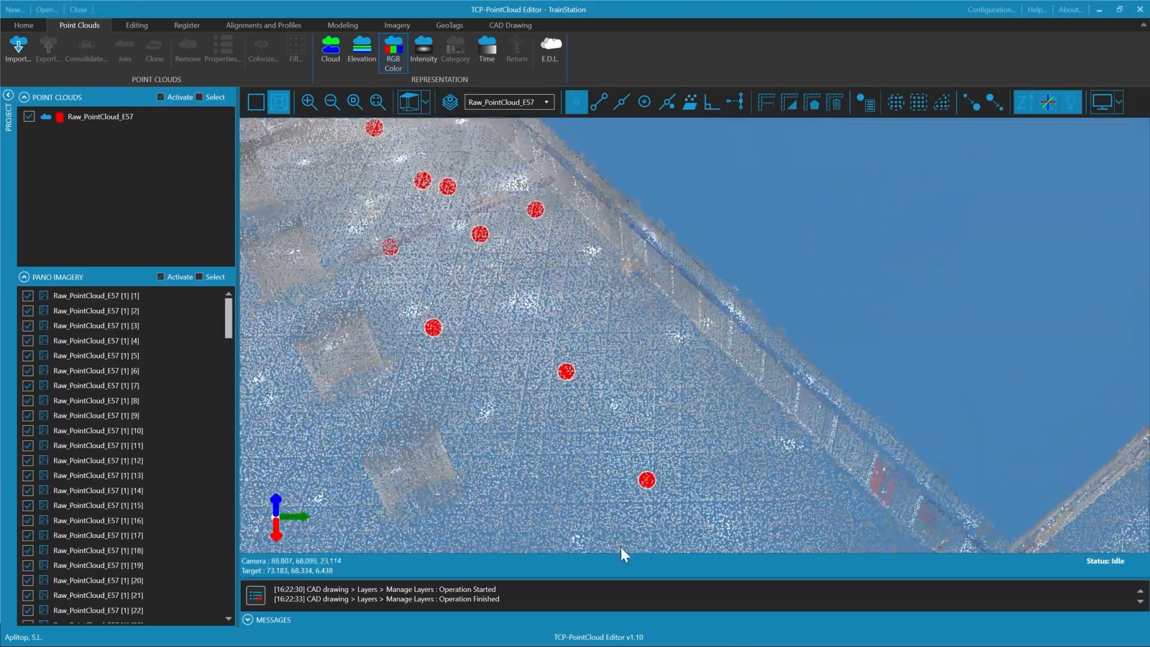
{"action": "double_click", "coordinate": [522, 420]}
{"action": "left_click_drag", "start_coordinate": [544, 432], "coordinate": [1070, 235]}
{"action": "scroll", "coordinate": [750, 405], "scroll_direction": "up", "scroll_amount": 2}
{"action": "scroll", "coordinate": [750, 405], "scroll_direction": "down", "scroll_amount": 1}
{"action": "middle_click_drag", "start_coordinate": [750, 405], "coordinate": [695, 267]}
{"action": "left_click_drag", "start_coordinate": [695, 267], "coordinate": [907, 295]}
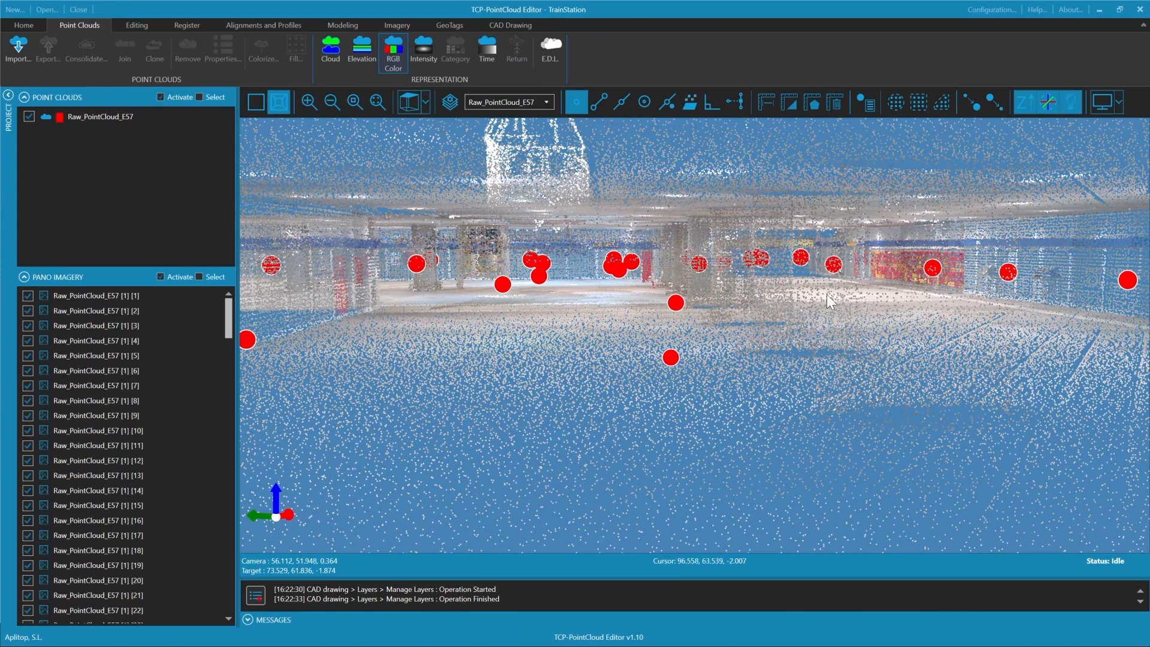
{"action": "middle_click_drag", "start_coordinate": [739, 313], "coordinate": [450, 304]}
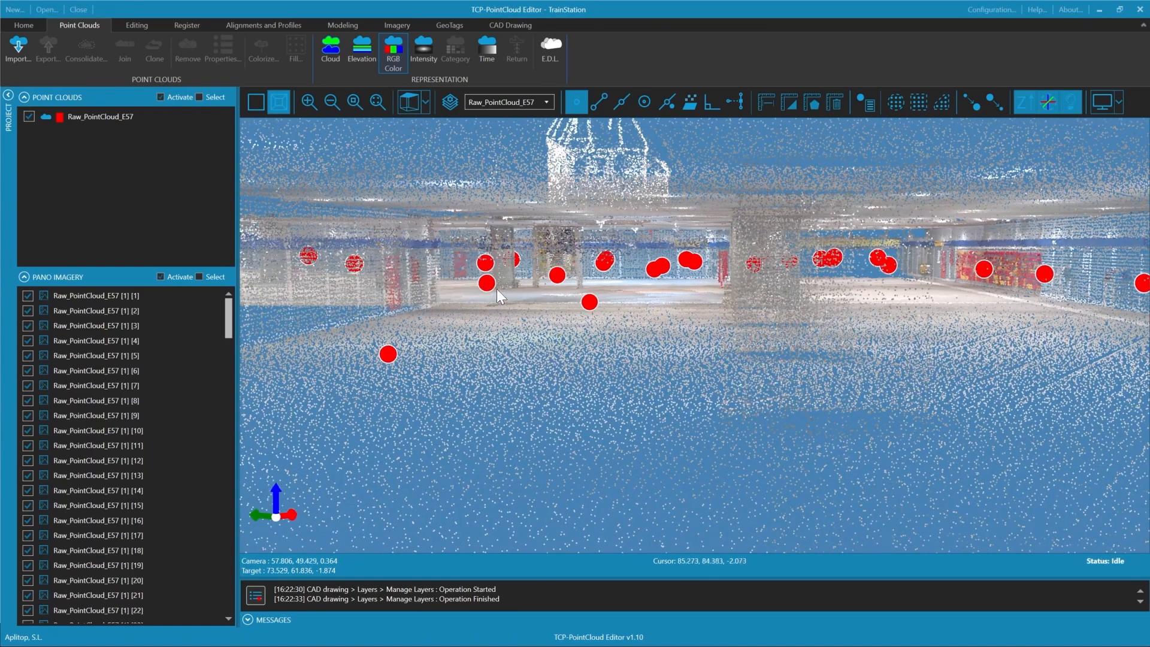
Open panoramas 28 and 30 from their markers in the concourse and look around in each of them
{"action": "mouse_move", "coordinate": [487, 284]}
{"action": "left_click", "coordinate": [545, 315]}
{"action": "left_click_drag", "start_coordinate": [549, 331], "coordinate": [382, 332]}
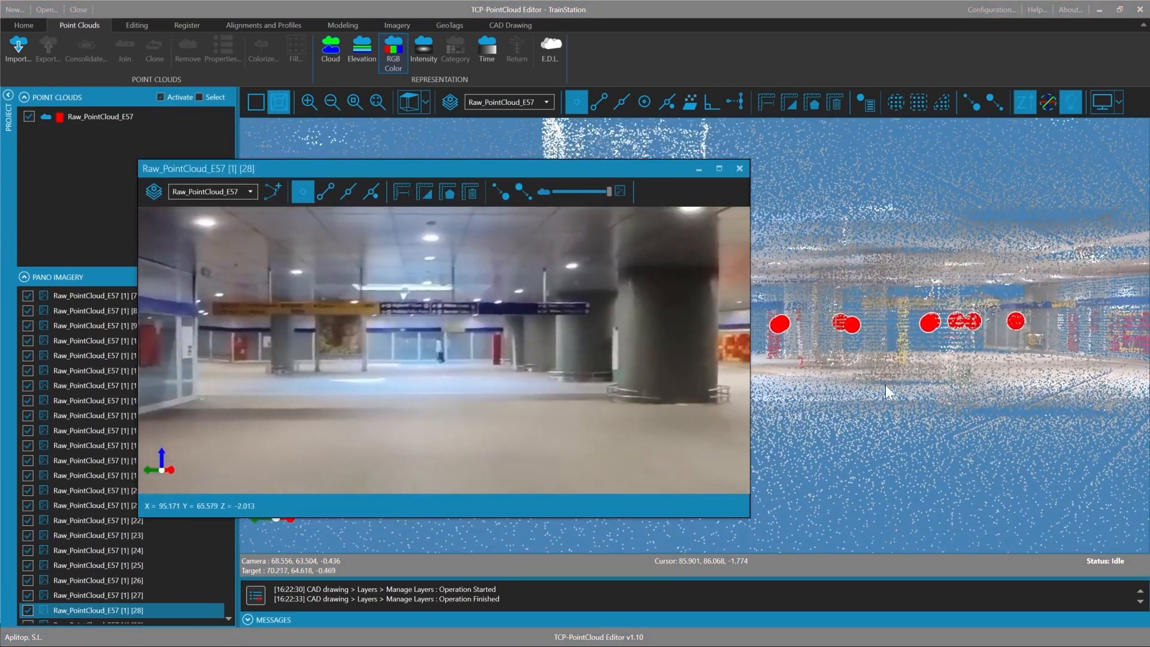
{"action": "left_click", "coordinate": [858, 328]}
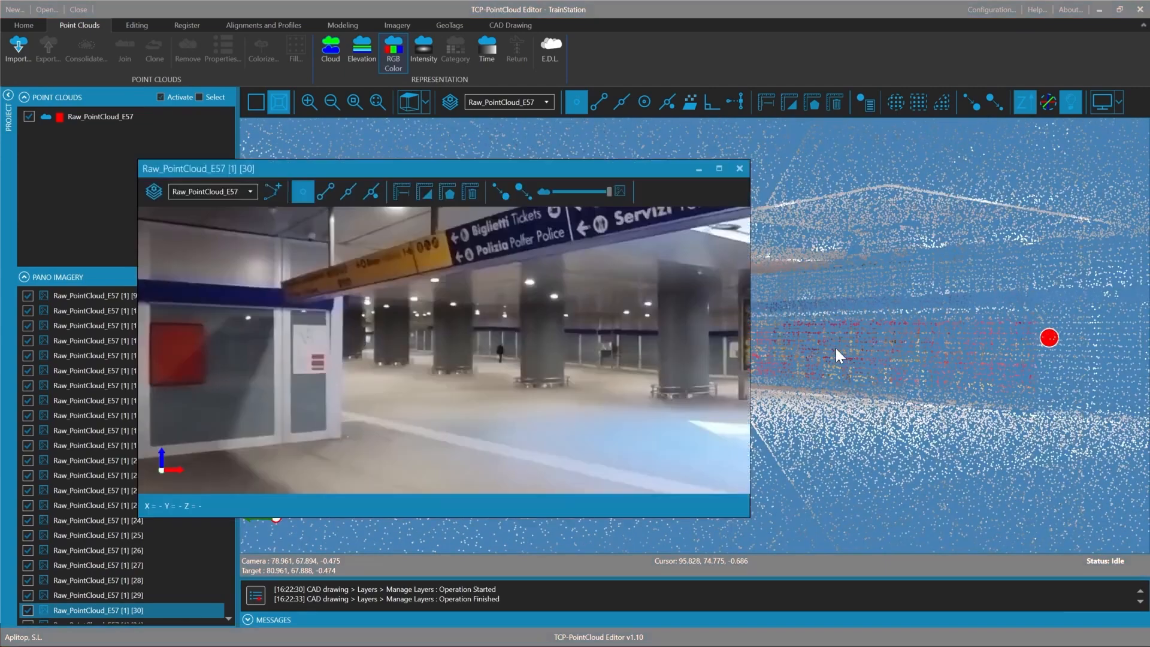
{"action": "left_click_drag", "start_coordinate": [521, 329], "coordinate": [727, 324]}
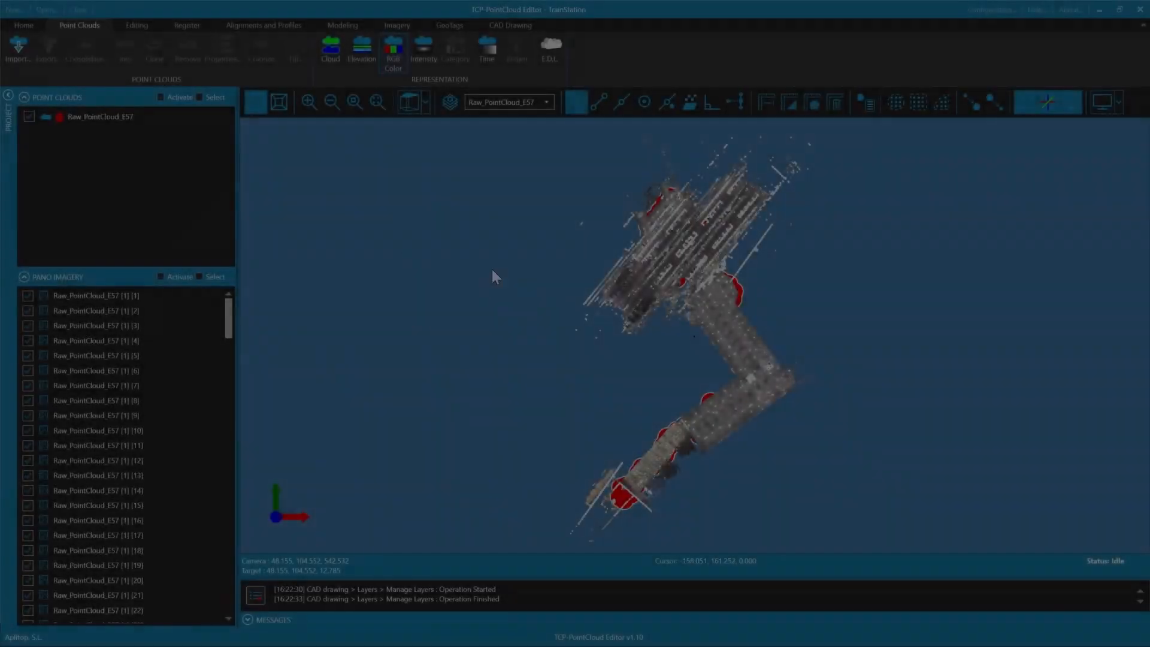
Bring the train platforms into view at ground level in perspective projection, with the nearby panorama markers in sight
{"action": "scroll", "coordinate": [650, 416], "scroll_direction": "up", "scroll_amount": 5}
{"action": "scroll", "coordinate": [674, 570], "scroll_direction": "up", "scroll_amount": 3}
{"action": "left_click_drag", "start_coordinate": [585, 456], "coordinate": [800, 132]}
{"action": "scroll", "coordinate": [808, 334], "scroll_direction": "up", "scroll_amount": 5}
{"action": "left_click_drag", "start_coordinate": [807, 334], "coordinate": [618, 358]}
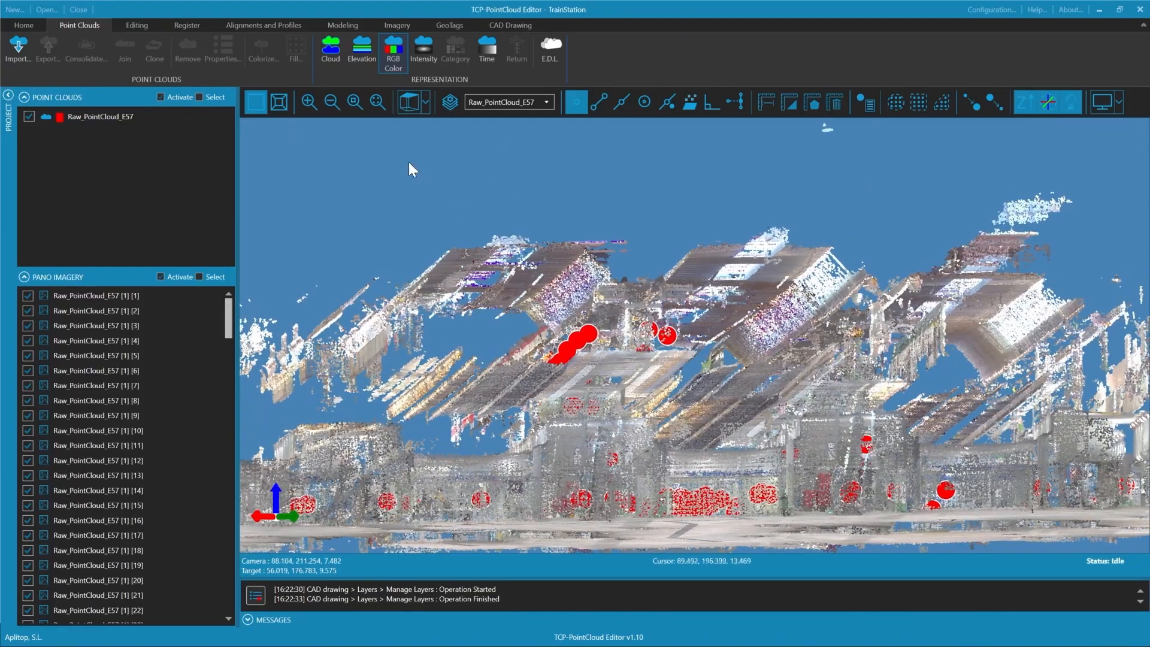
{"action": "left_click", "coordinate": [280, 105]}
{"action": "left_click_drag", "start_coordinate": [730, 335], "coordinate": [612, 381]}
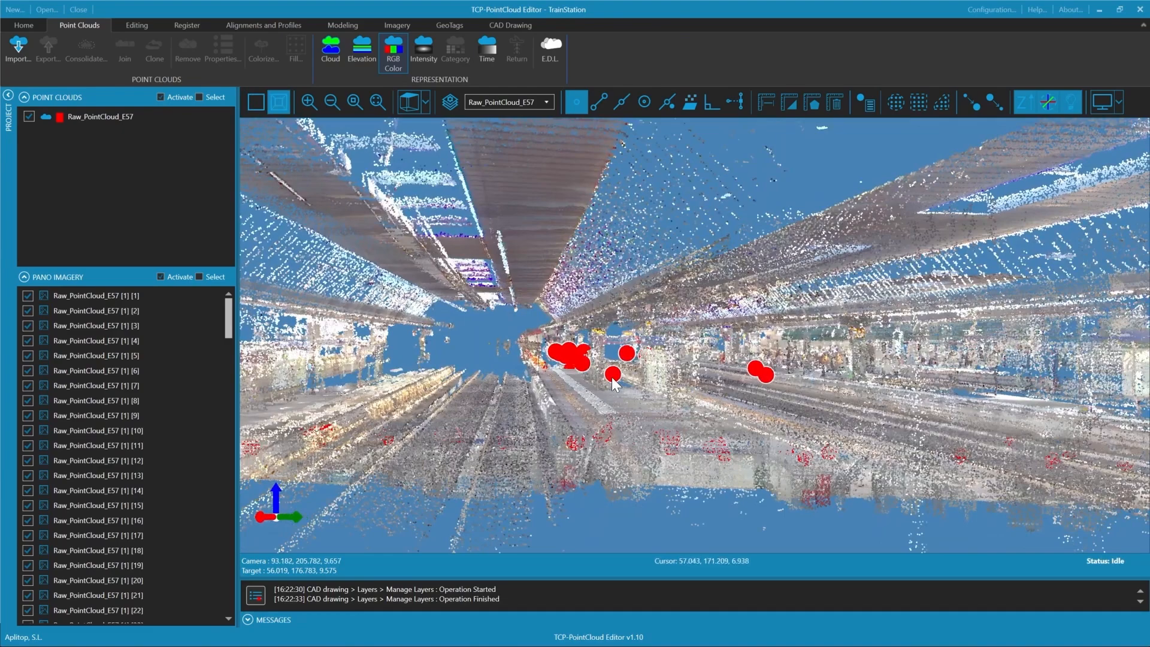
Open panoramas 100 and 102 from their markers on the platform and look around in each of them
{"action": "left_click", "coordinate": [613, 378]}
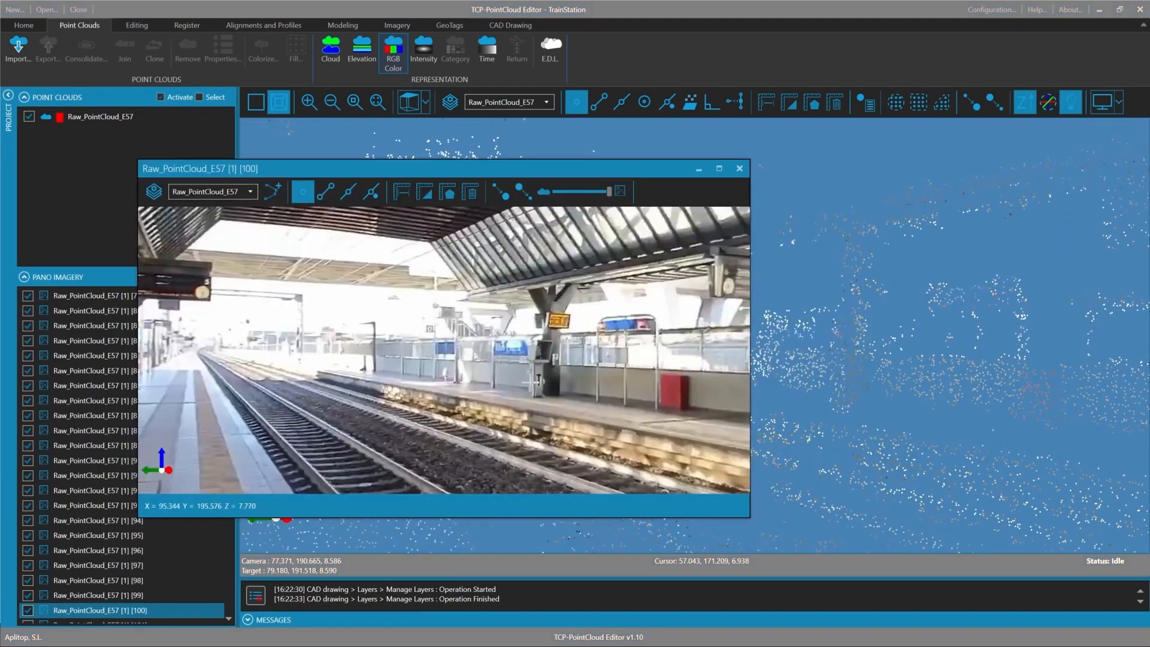
{"action": "left_click_drag", "start_coordinate": [526, 380], "coordinate": [386, 391]}
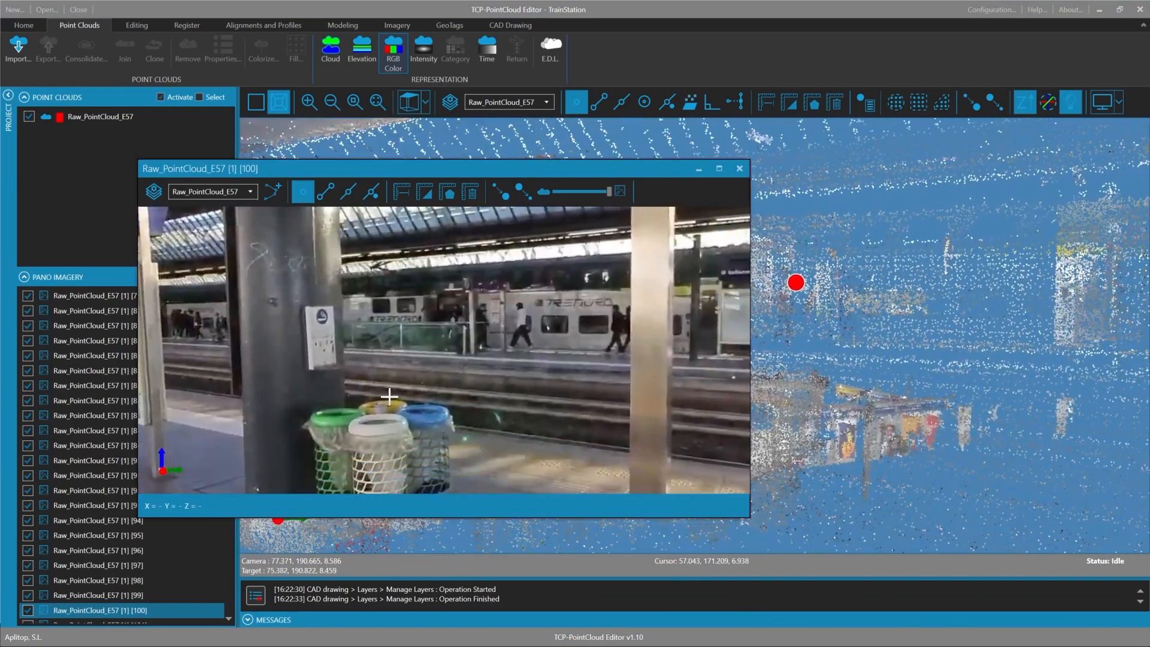
{"action": "left_click", "coordinate": [798, 283]}
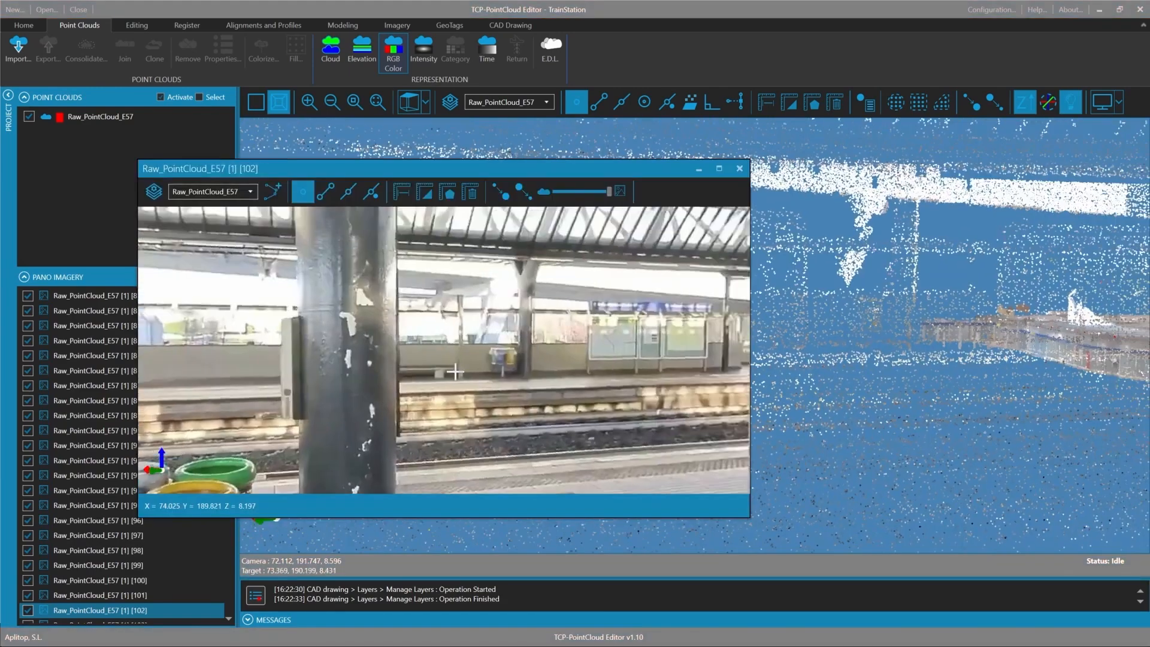
{"action": "left_click_drag", "start_coordinate": [457, 375], "coordinate": [552, 384]}
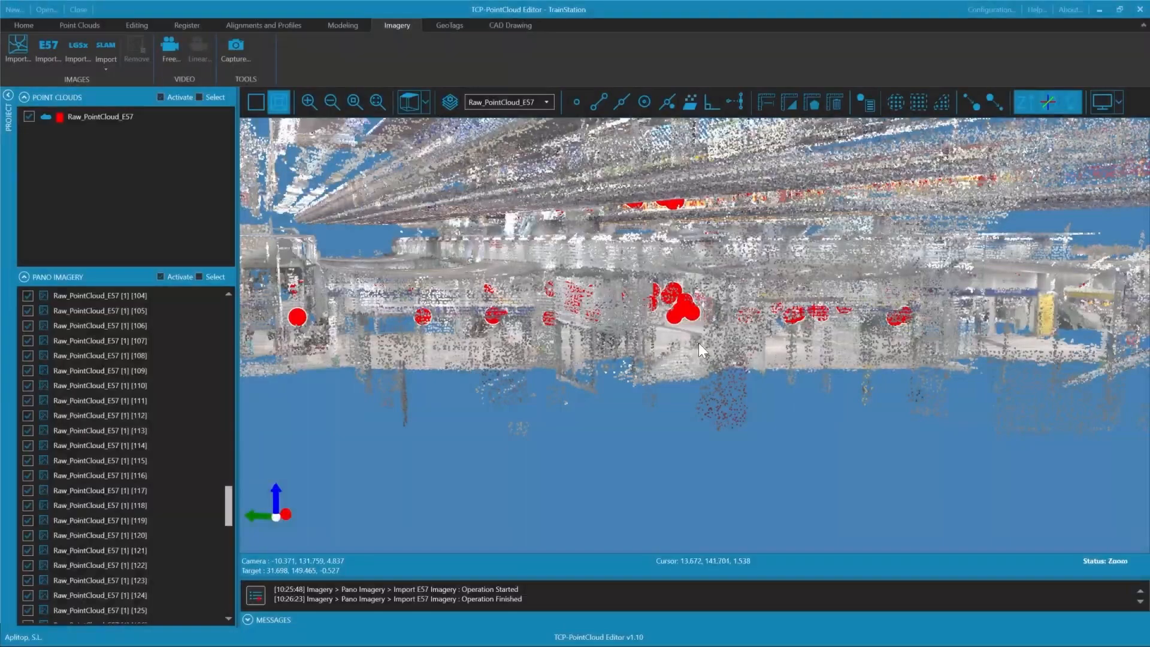
Open panorama 116 from its marker in the station hall
{"action": "left_click_drag", "start_coordinate": [698, 342], "coordinate": [672, 386]}
{"action": "scroll", "coordinate": [673, 421], "scroll_direction": "up", "scroll_amount": 3}
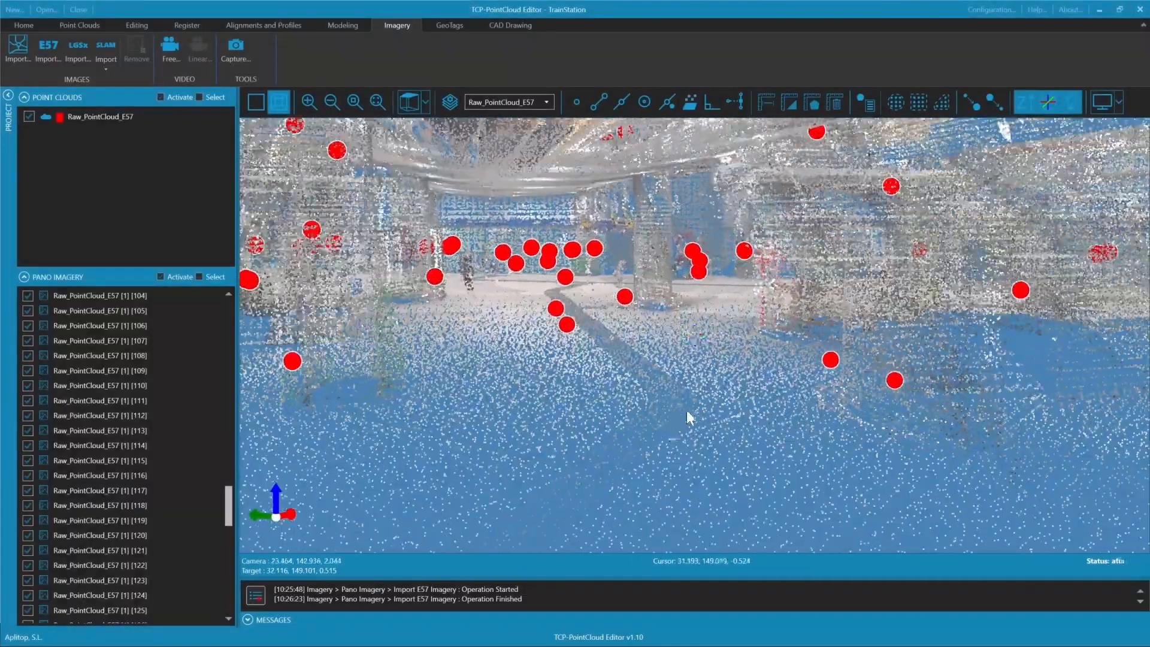
{"action": "middle_click_drag", "start_coordinate": [686, 412], "coordinate": [741, 375]}
{"action": "left_click", "coordinate": [543, 279]}
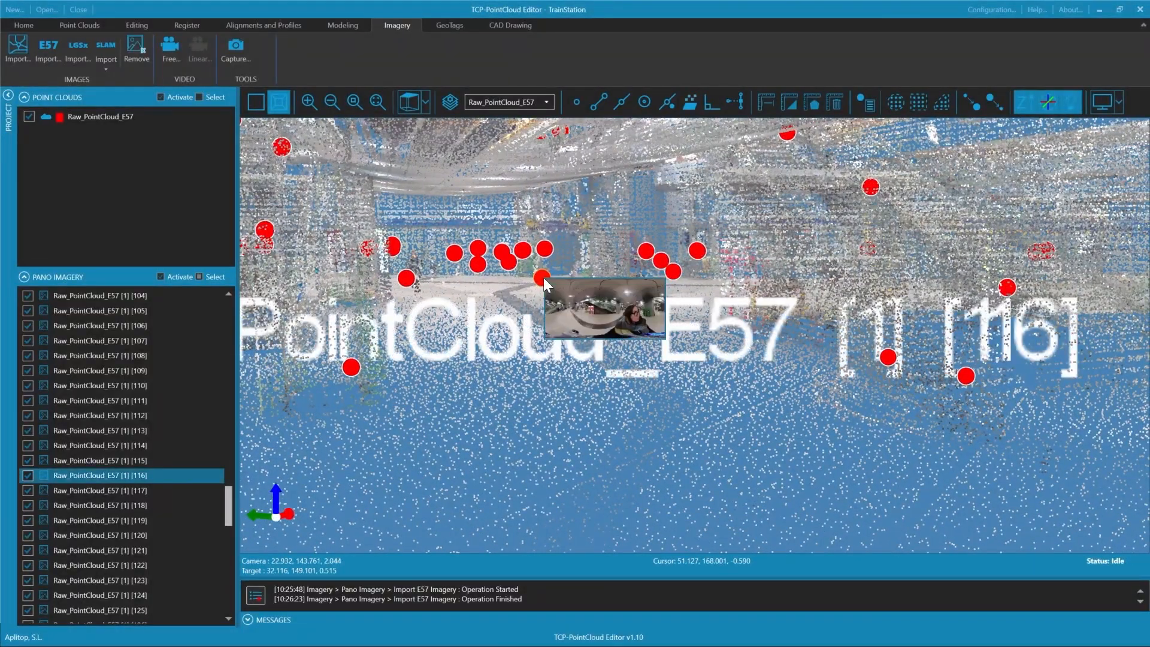
{"action": "left_click", "coordinate": [601, 299]}
Reposition the panorama 116 window and look around from the ticket machines to the dark floor strip
{"action": "left_click_drag", "start_coordinate": [534, 376], "coordinate": [695, 363]}
{"action": "left_click_drag", "start_coordinate": [680, 152], "coordinate": [589, 132]}
{"action": "left_click_drag", "start_coordinate": [542, 306], "coordinate": [635, 303]}
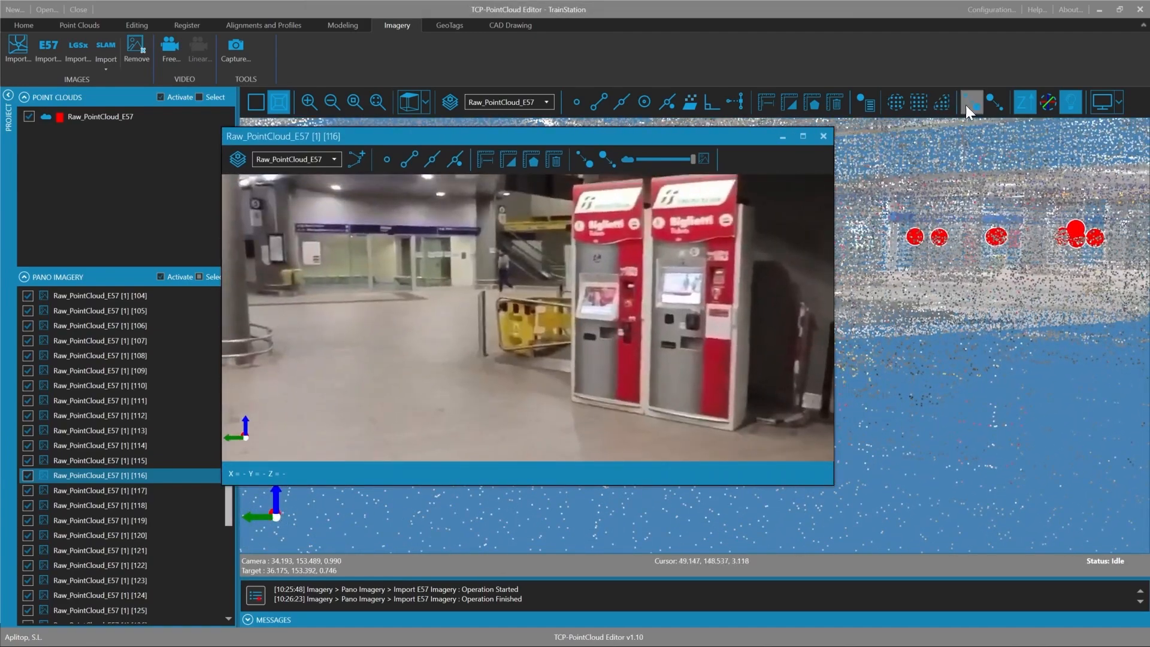
{"action": "left_click_drag", "start_coordinate": [498, 320], "coordinate": [303, 330]}
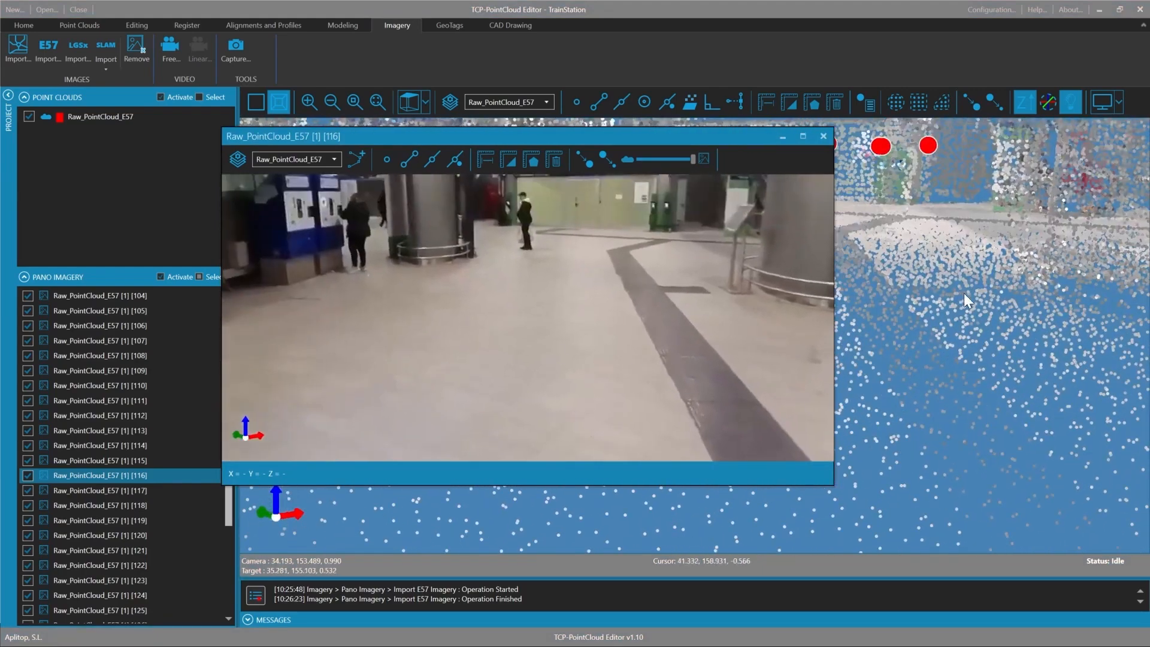
{"action": "left_click_drag", "start_coordinate": [753, 319], "coordinate": [559, 309]}
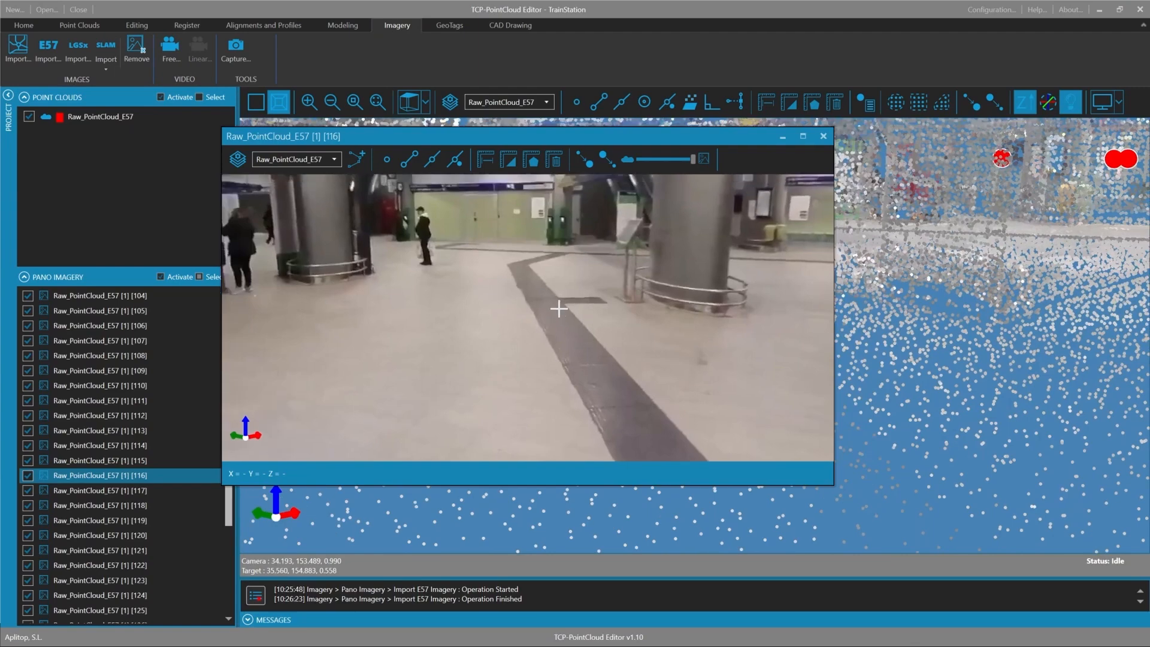
Enable point snapping in panorama 116 and try the blend between point cloud and image over the dark floor strip
{"action": "left_click", "coordinate": [387, 159]}
{"action": "left_click_drag", "start_coordinate": [623, 273], "coordinate": [595, 292]}
{"action": "scroll", "coordinate": [593, 311], "scroll_direction": "up", "scroll_amount": 5}
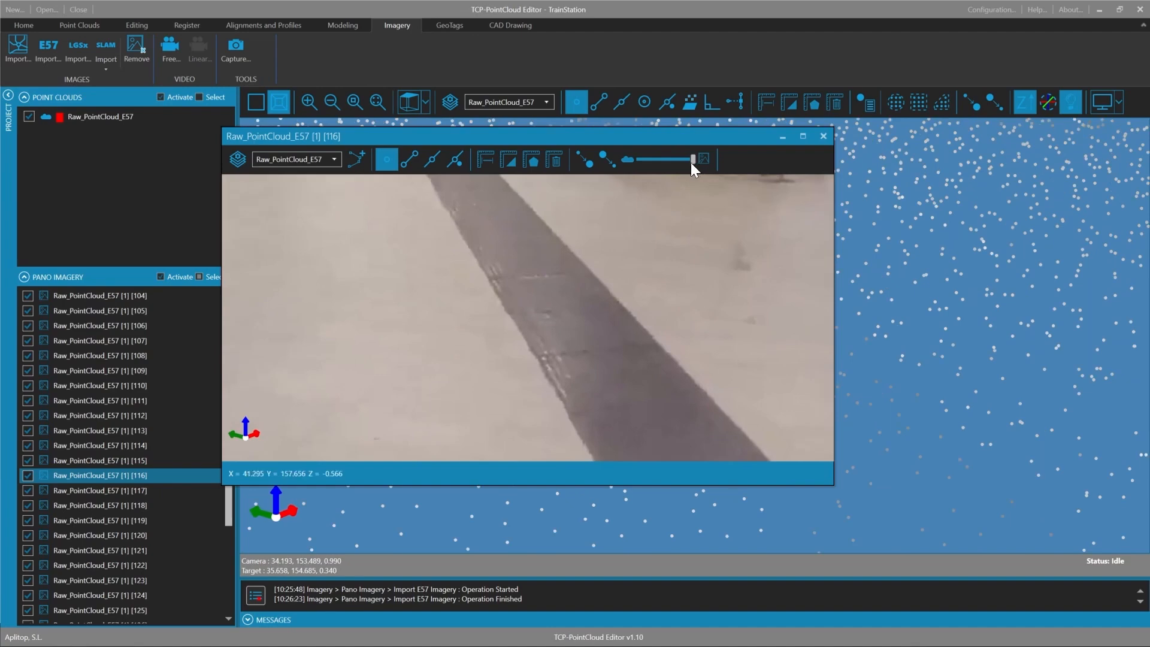
{"action": "left_click_drag", "start_coordinate": [693, 159], "coordinate": [743, 171]}
Measure the distance across the dark floor strip in panorama 116, from one edge to the opposite edge
{"action": "left_click_drag", "start_coordinate": [544, 347], "coordinate": [550, 344]}
{"action": "scroll", "coordinate": [550, 344], "scroll_direction": "down", "scroll_amount": 2}
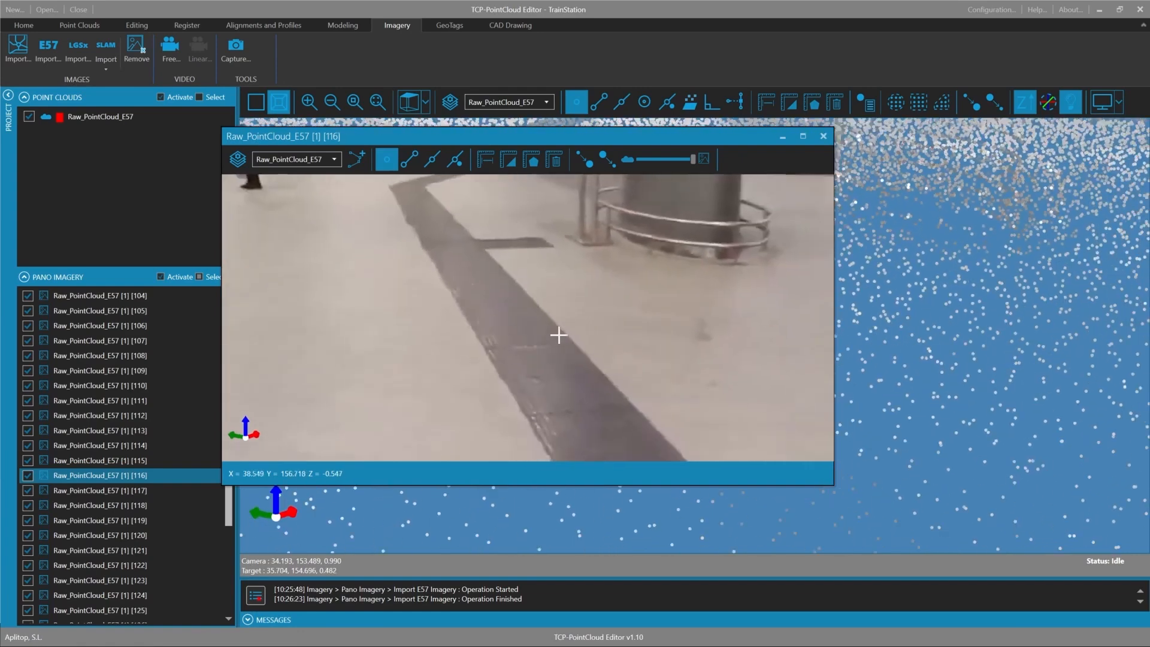
{"action": "scroll", "coordinate": [525, 316], "scroll_direction": "down", "scroll_amount": 1}
{"action": "left_click_drag", "start_coordinate": [525, 317], "coordinate": [586, 267]}
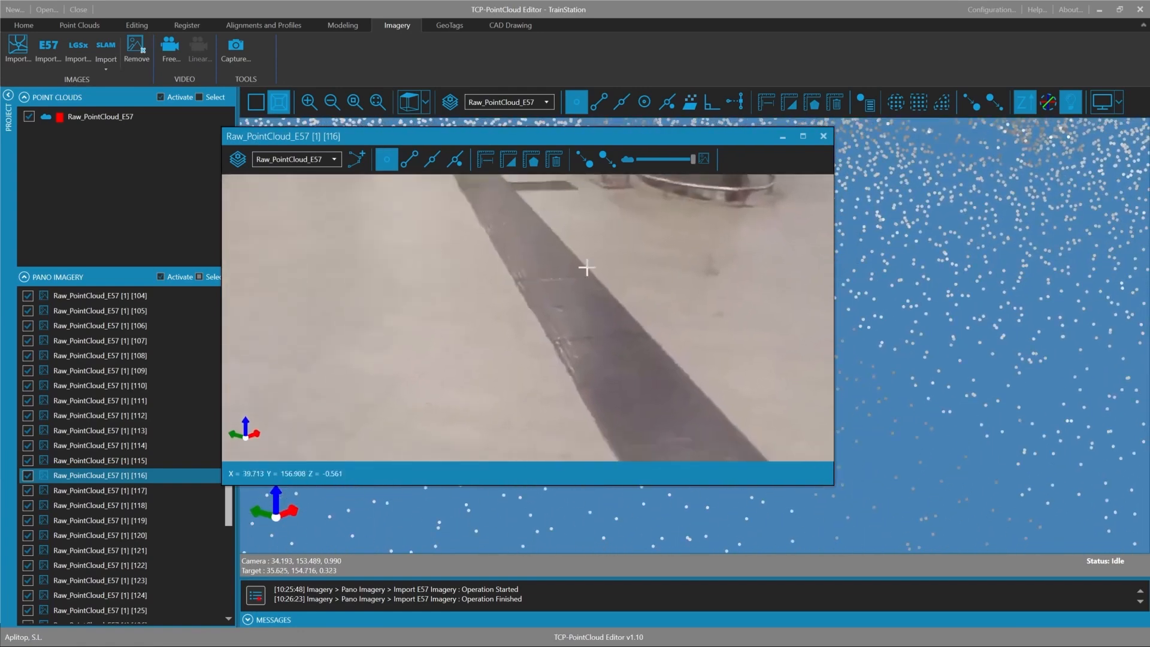
{"action": "left_click", "coordinate": [489, 162]}
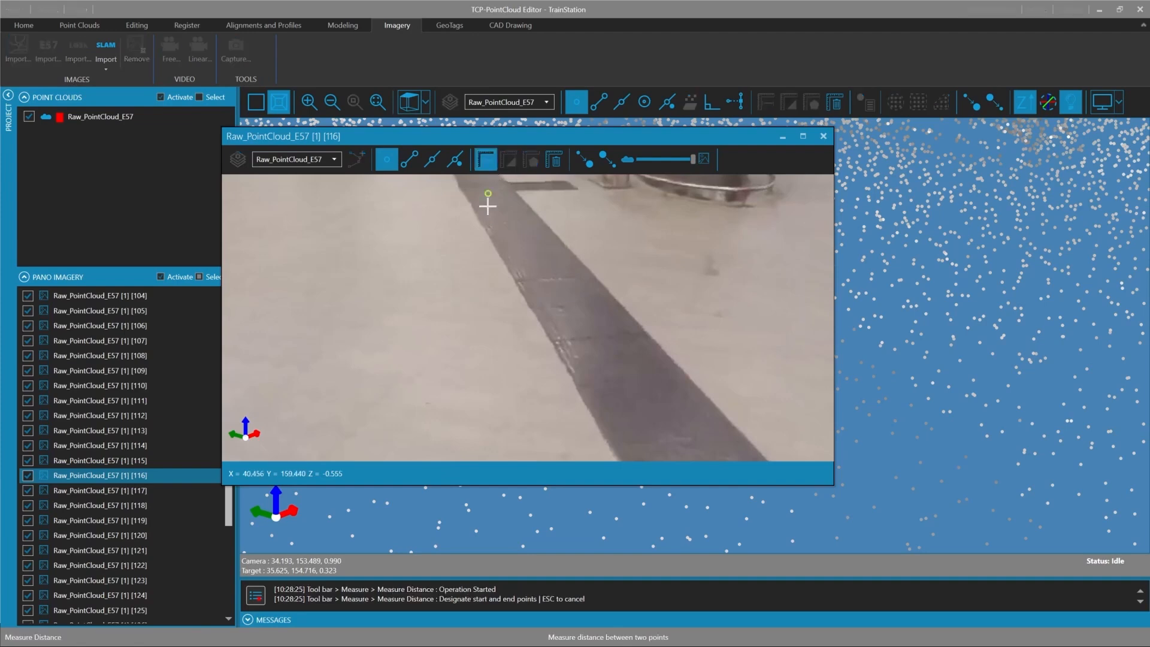
{"action": "left_click", "coordinate": [531, 307]}
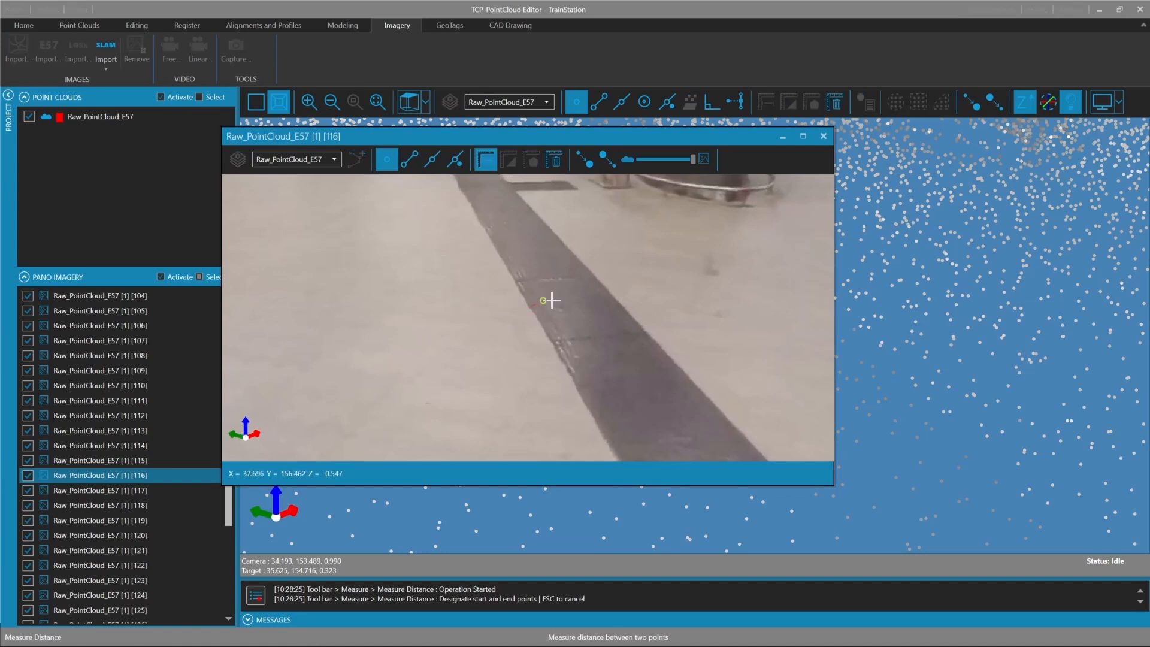
{"action": "left_click", "coordinate": [620, 302]}
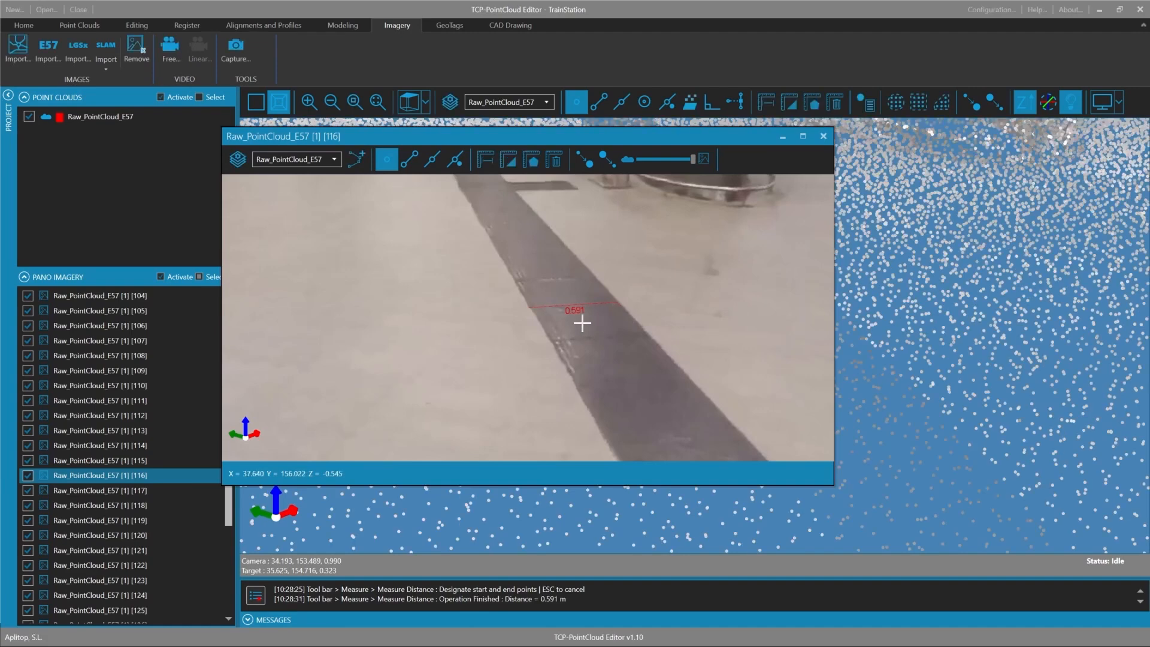
Measure the planimetric and altimetric distances on the left-hand ticket machine, from its lower left corner to its upper right corner
{"action": "left_click_drag", "start_coordinate": [597, 136], "coordinate": [634, 130]}
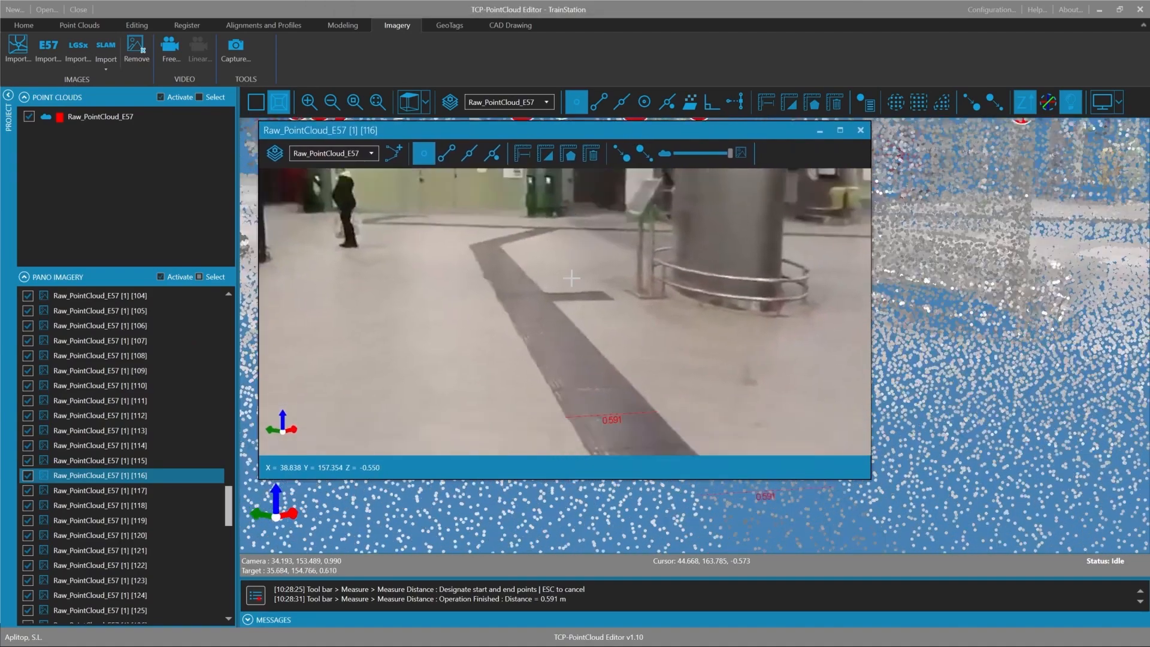
{"action": "scroll", "coordinate": [573, 279], "scroll_direction": "down", "scroll_amount": 3}
{"action": "middle_click_drag", "start_coordinate": [677, 279], "coordinate": [594, 282]}
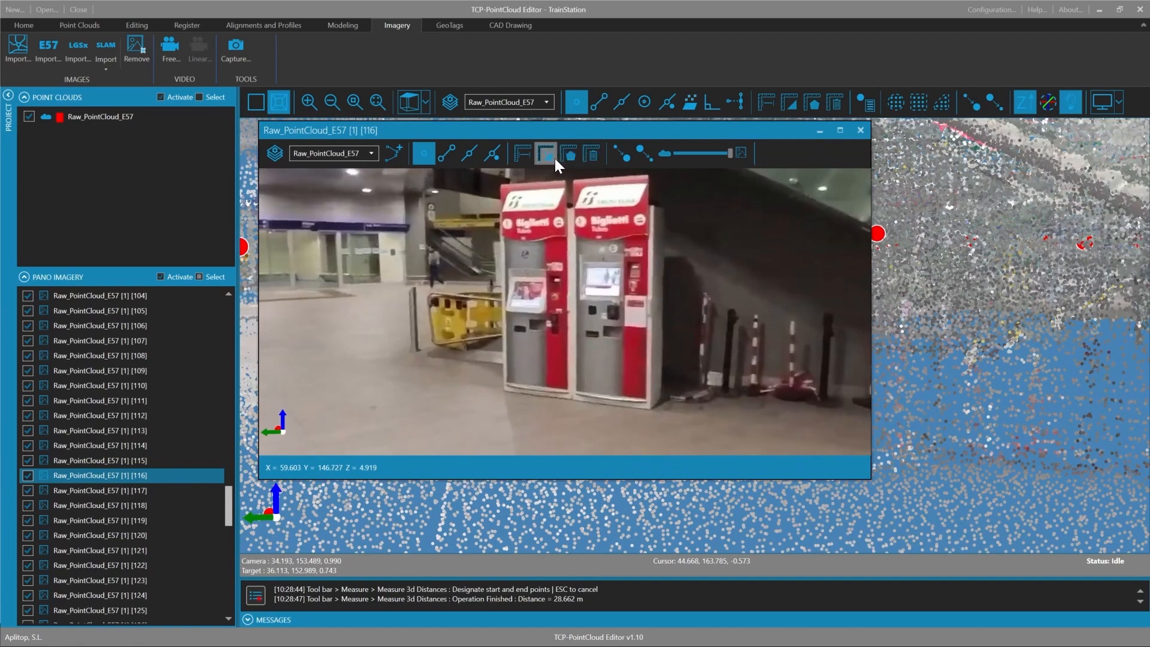
{"action": "left_click", "coordinate": [555, 158]}
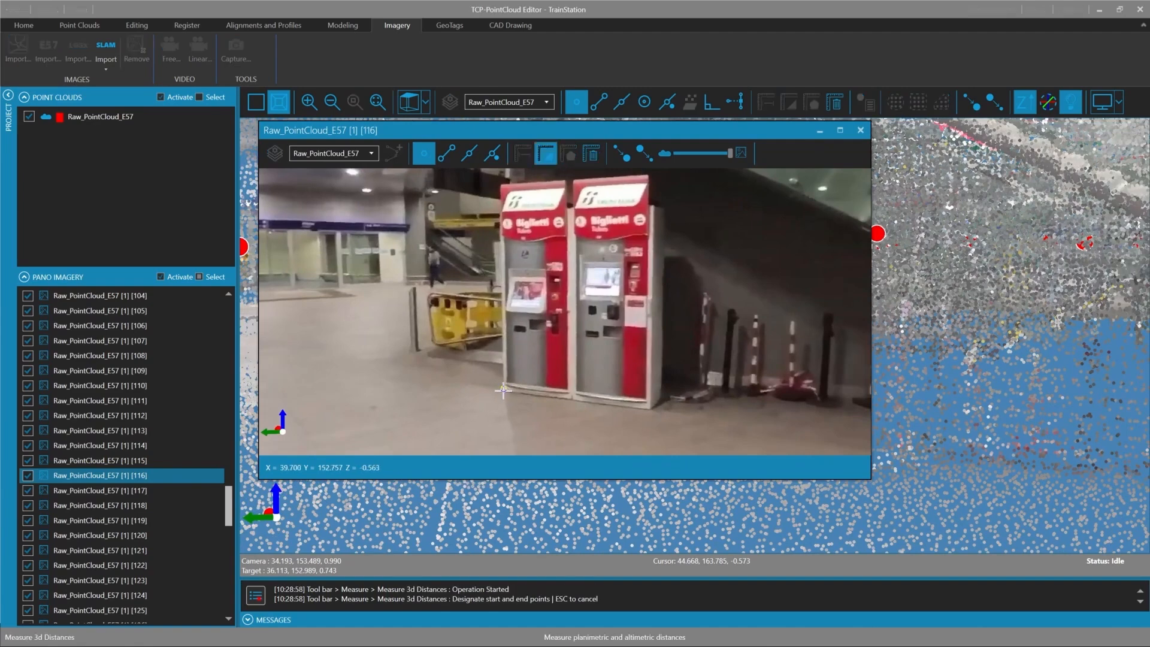
{"action": "left_click", "coordinate": [503, 389]}
{"action": "left_click", "coordinate": [573, 207]}
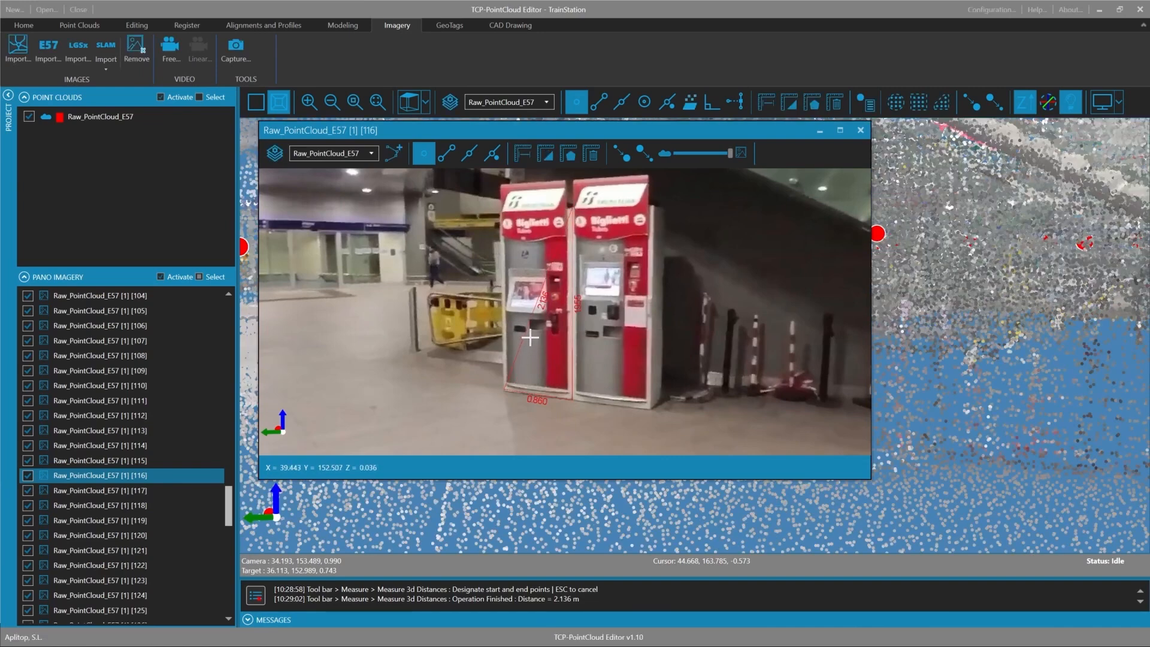
Change the Raw_PointCloud_E57 drawing layer to magenta and slightly increase its line width
{"action": "scroll", "coordinate": [542, 299], "scroll_direction": "up", "scroll_amount": 3}
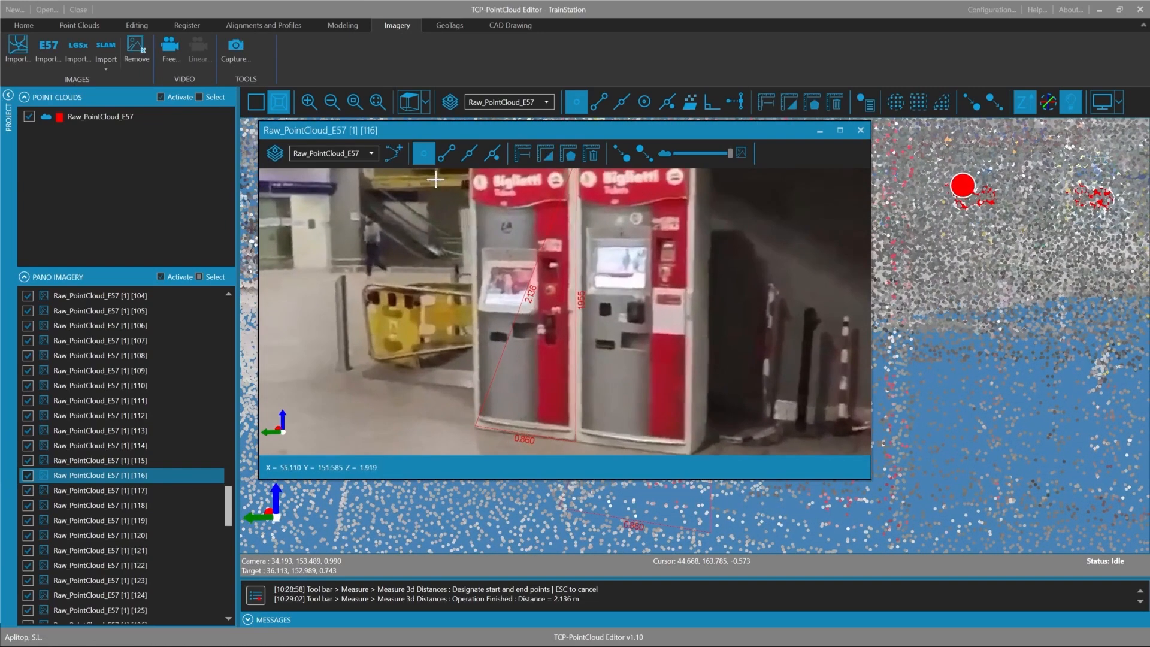
{"action": "left_click", "coordinate": [276, 153]}
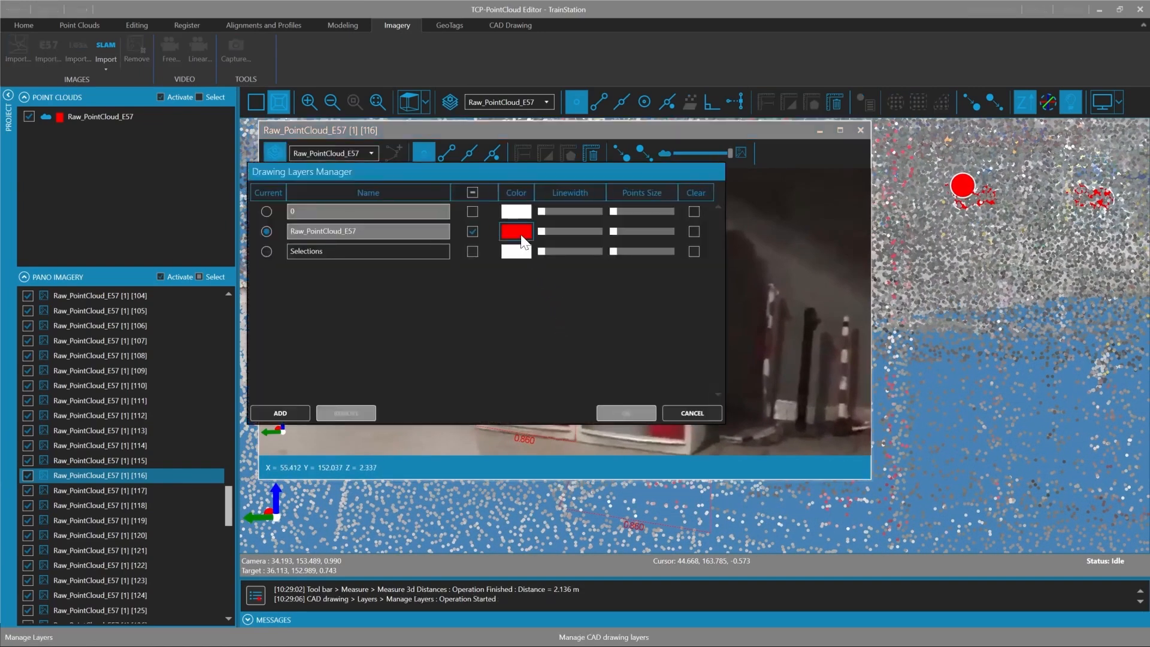
{"action": "left_click", "coordinate": [516, 231]}
{"action": "left_click", "coordinate": [618, 414]}
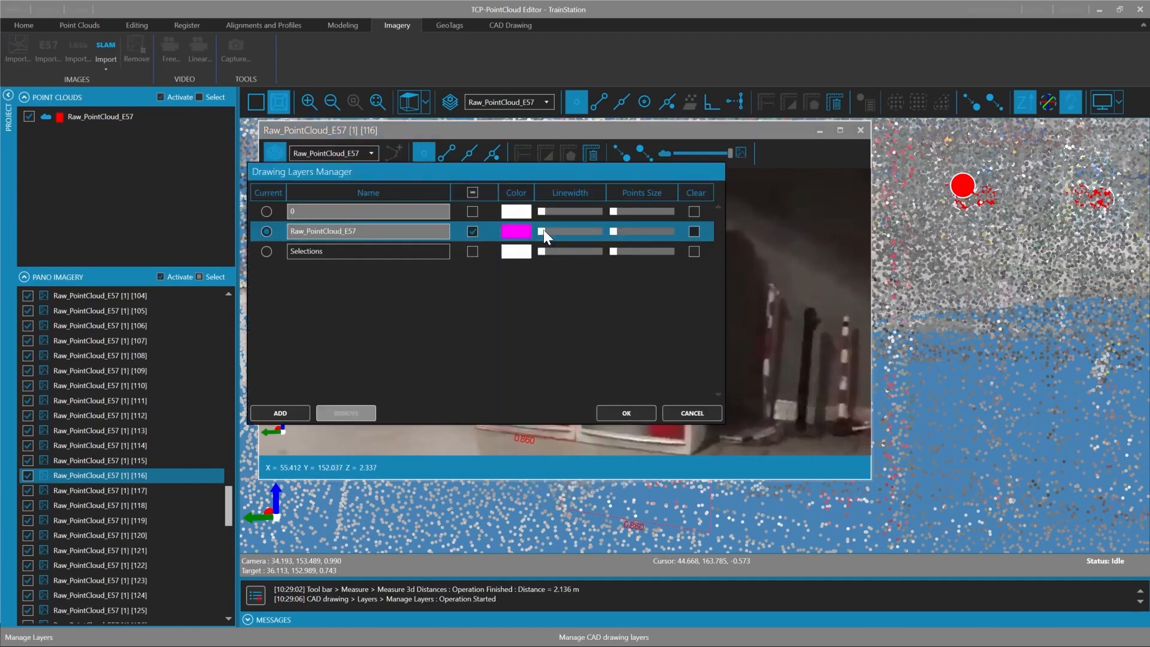
{"action": "left_click", "coordinate": [616, 417]}
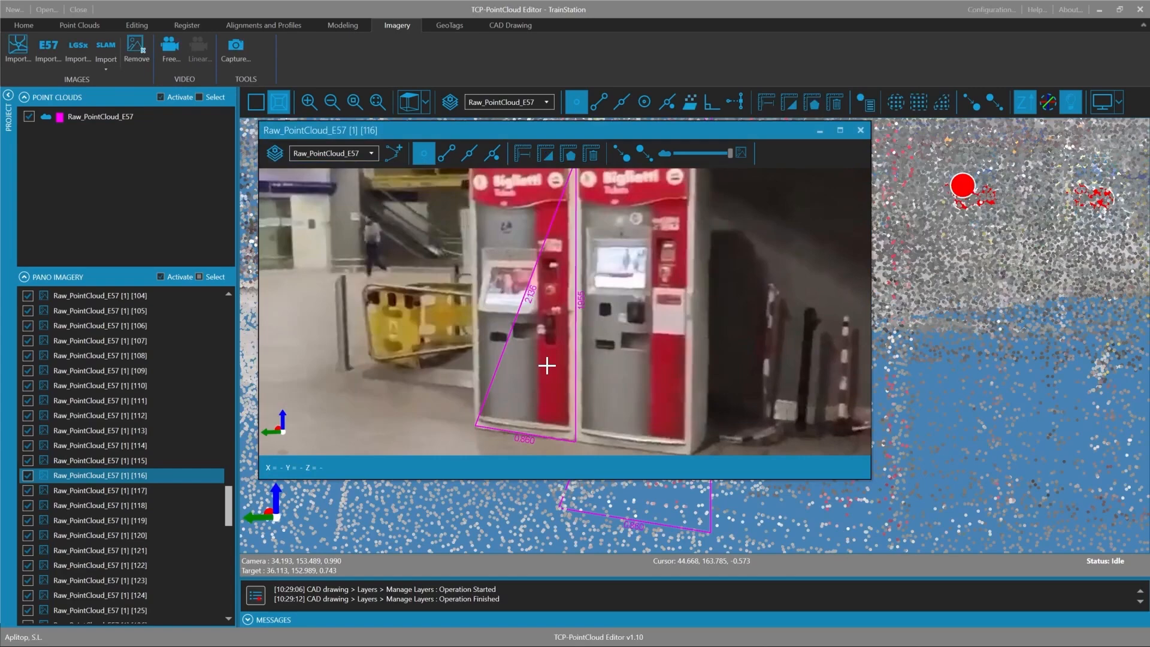
Draw a 3D polyline along the lower edge of the staircase's metal side above the ticket machines in panorama 116
{"action": "mouse_move", "coordinate": [536, 369]}
{"action": "left_mouse_down"}
{"action": "mouse_move", "coordinate": [595, 357]}
{"action": "mouse_move", "coordinate": [591, 308]}
{"action": "mouse_move", "coordinate": [568, 300]}
{"action": "left_mouse_up"}
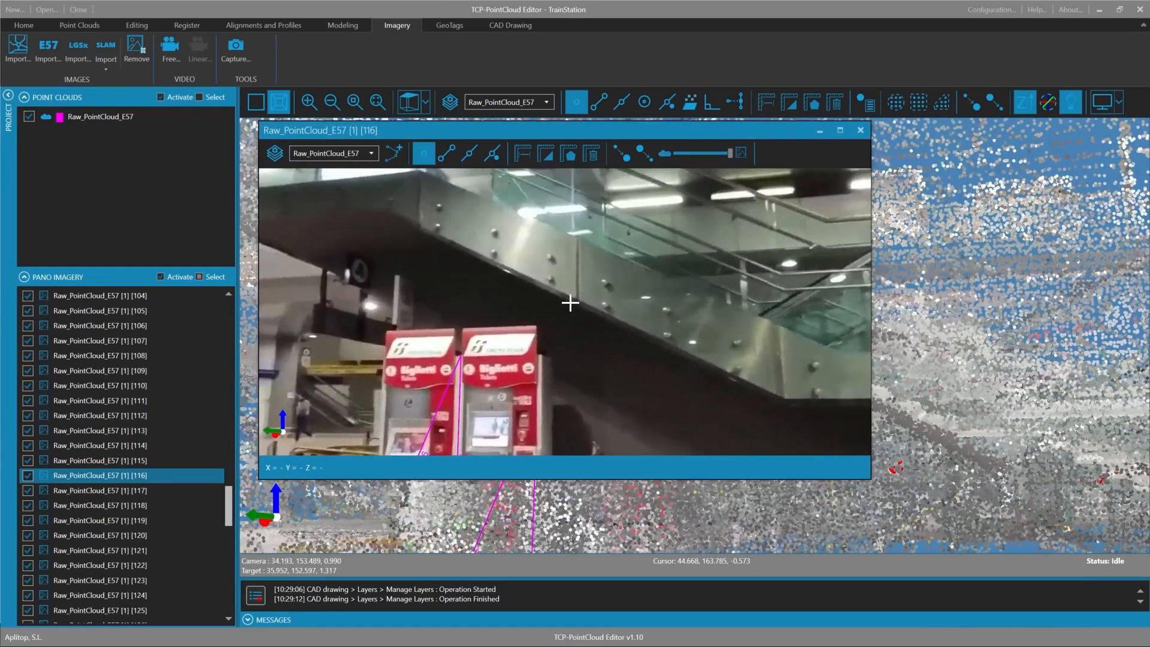
{"action": "left_click", "coordinate": [395, 151]}
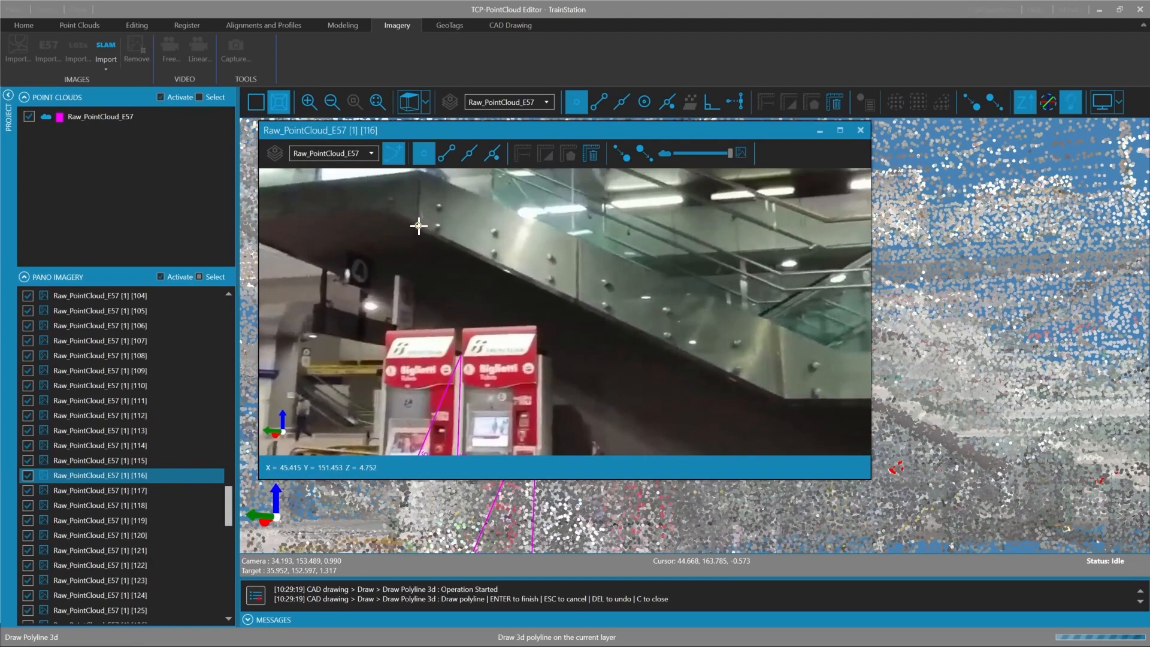
{"action": "key", "text": "Escape"}
{"action": "scroll", "coordinate": [429, 267], "scroll_direction": "up", "scroll_amount": 5}
{"action": "scroll", "coordinate": [467, 264], "scroll_direction": "up", "scroll_amount": 5}
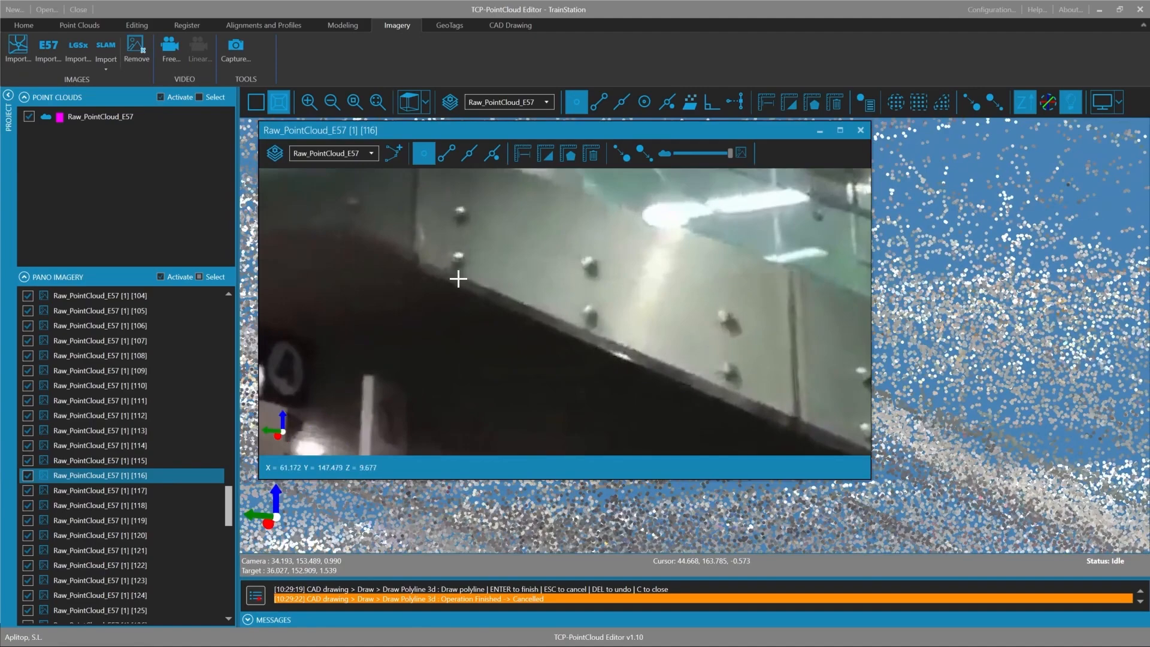
{"action": "left_click", "coordinate": [393, 153]}
{"action": "left_click", "coordinate": [416, 260]}
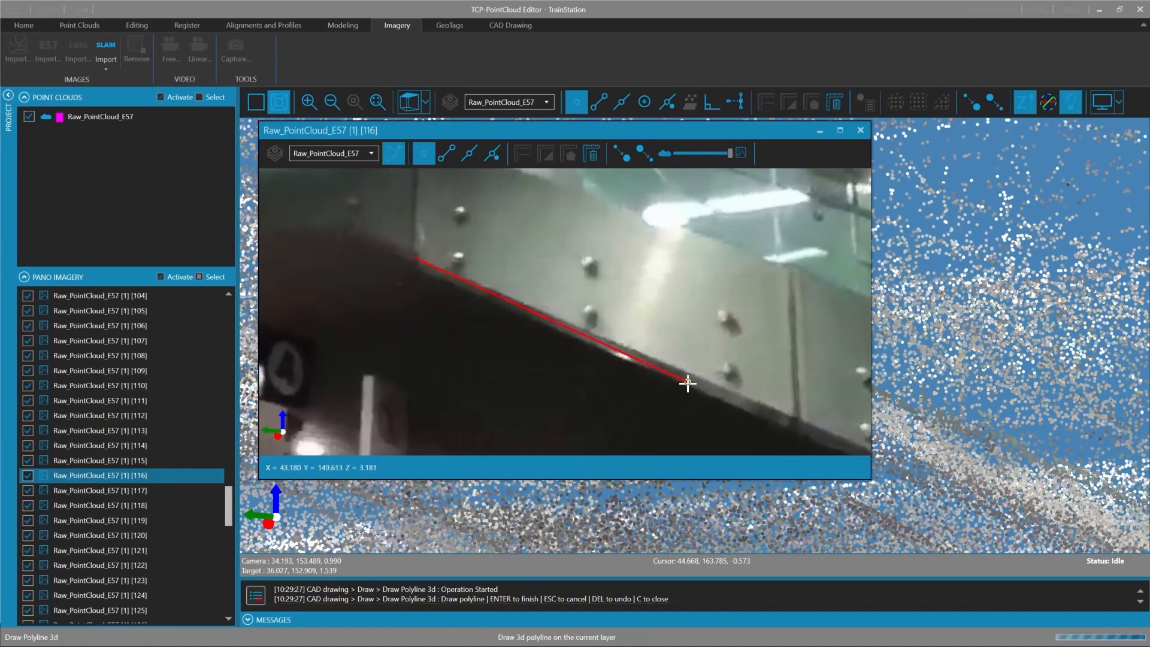
{"action": "middle_click_drag", "start_coordinate": [689, 384], "coordinate": [772, 404]}
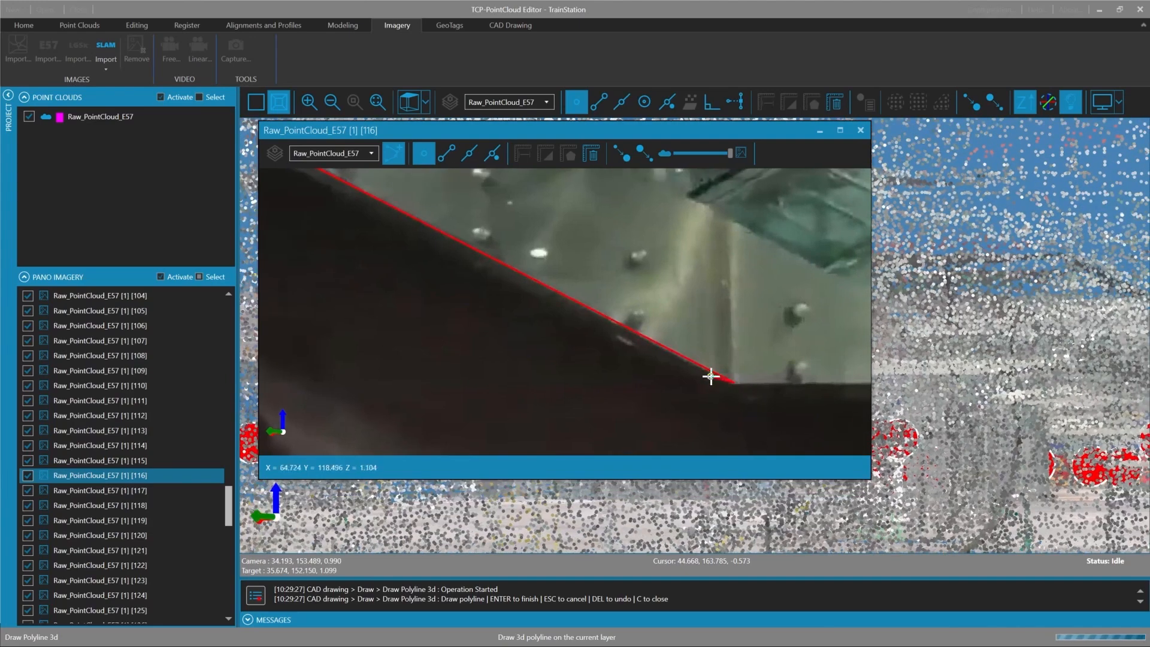
{"action": "left_click", "coordinate": [743, 383]}
{"action": "key", "text": "Return"}
{"action": "middle_click_drag", "start_coordinate": [743, 383], "coordinate": [675, 367]}
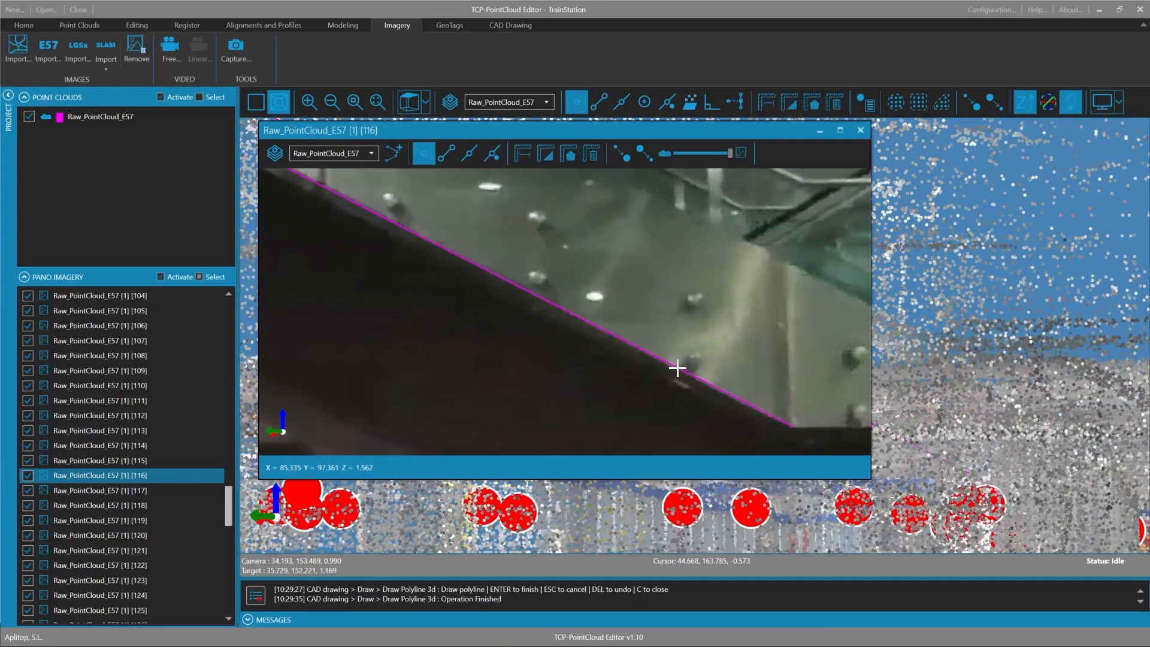
{"action": "scroll", "coordinate": [675, 353], "scroll_direction": "down", "scroll_amount": 5}
{"action": "middle_click_drag", "start_coordinate": [671, 307], "coordinate": [634, 298]}
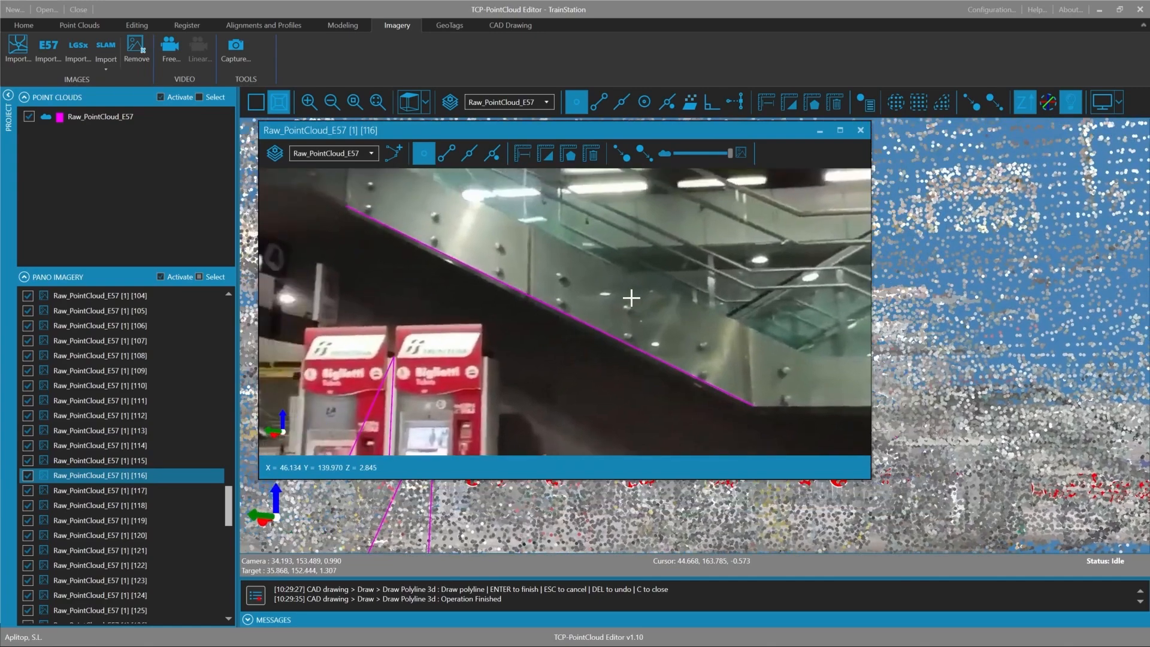
Bring up the CAD drawing commands, reposition the panorama 116 window and examine the polyline along the staircase
{"action": "mouse_move", "coordinate": [671, 131]}
{"action": "left_mouse_down"}
{"action": "mouse_move", "coordinate": [677, 191]}
{"action": "mouse_move", "coordinate": [782, 485]}
{"action": "mouse_move", "coordinate": [693, 131]}
{"action": "left_mouse_up"}
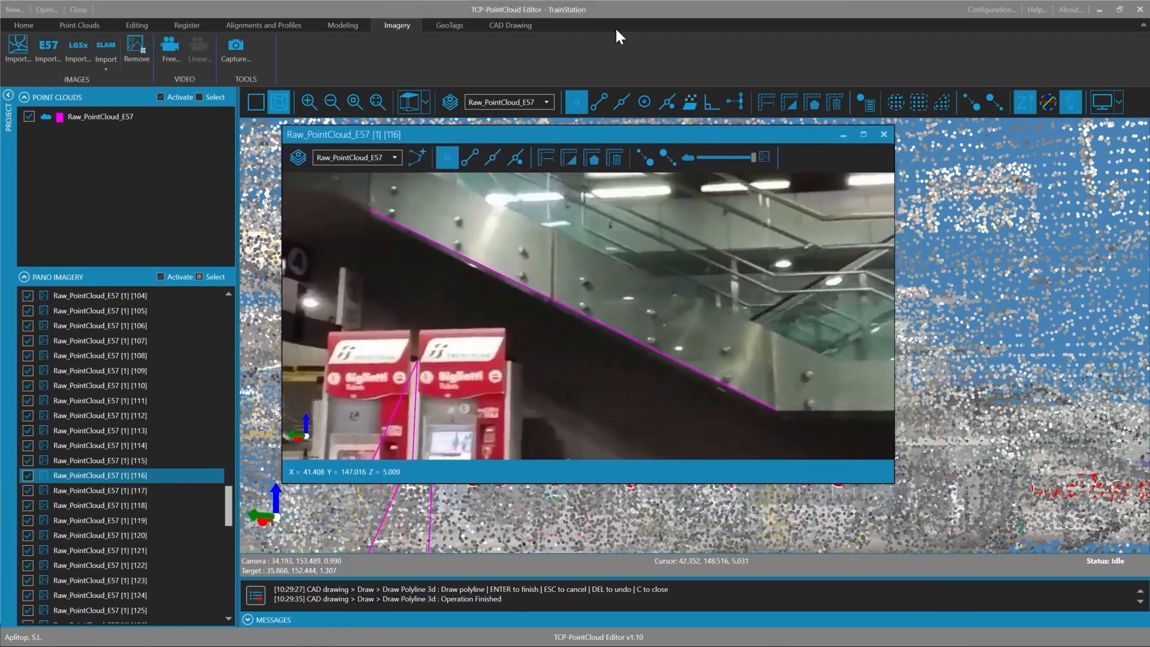
{"action": "left_click", "coordinate": [517, 25]}
{"action": "left_click", "coordinate": [68, 52]}
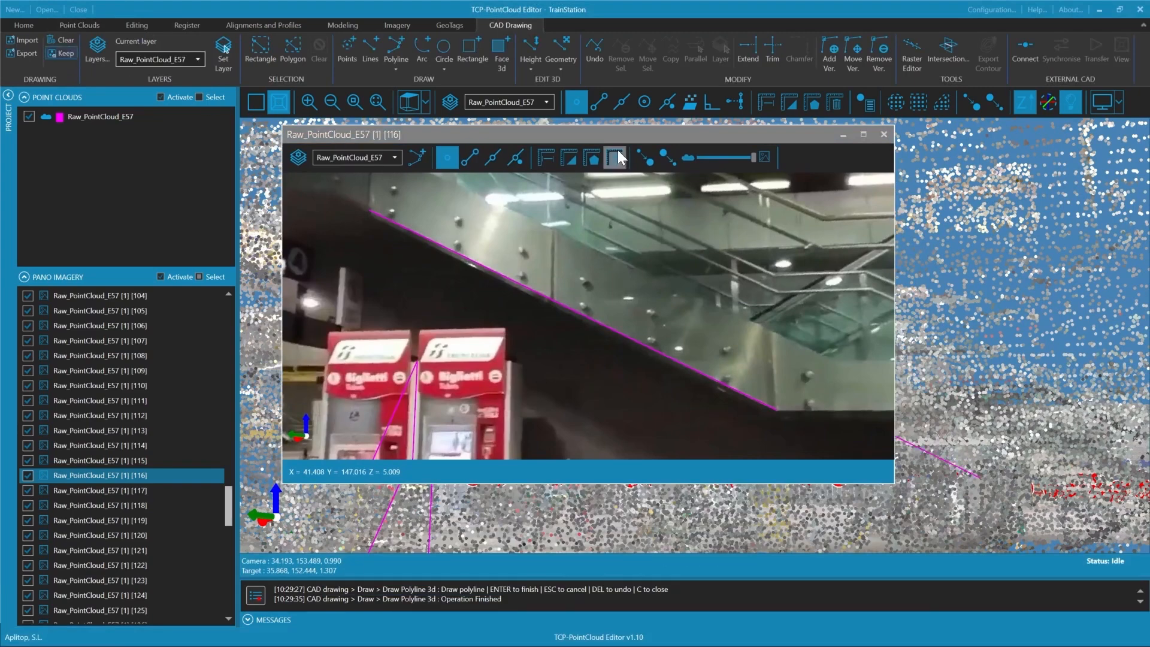
{"action": "mouse_move", "coordinate": [618, 134]}
{"action": "left_mouse_down"}
{"action": "mouse_move", "coordinate": [541, 399]}
{"action": "mouse_move", "coordinate": [620, 144]}
{"action": "mouse_move", "coordinate": [605, 147]}
{"action": "left_mouse_up"}
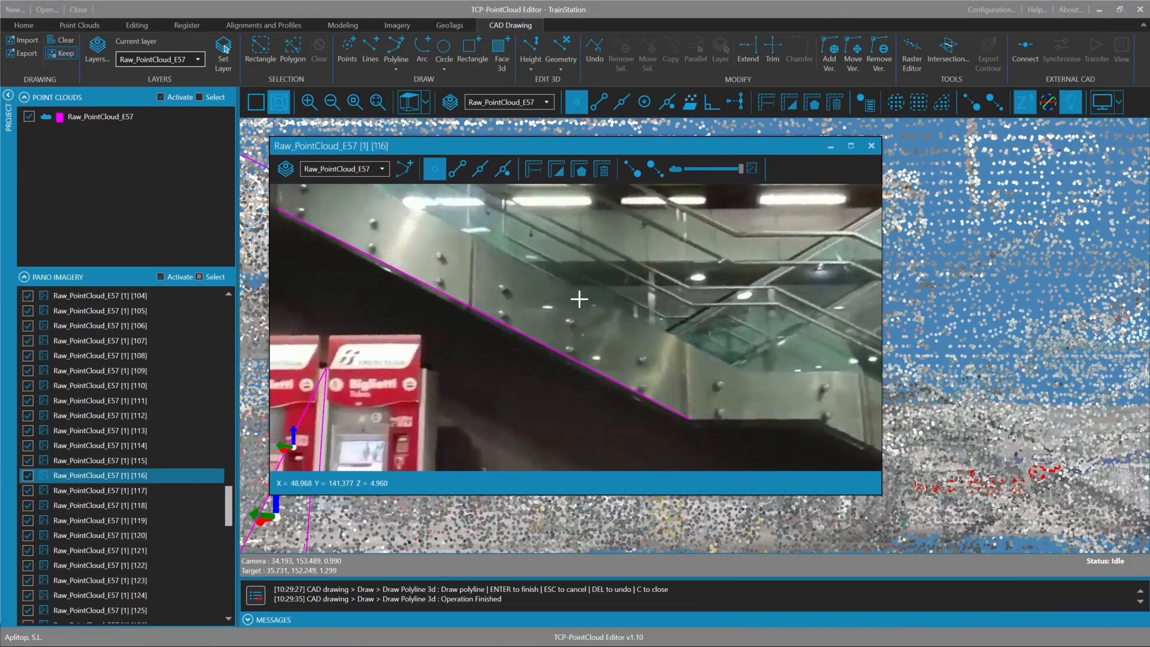
{"action": "left_click_drag", "start_coordinate": [574, 317], "coordinate": [554, 347]}
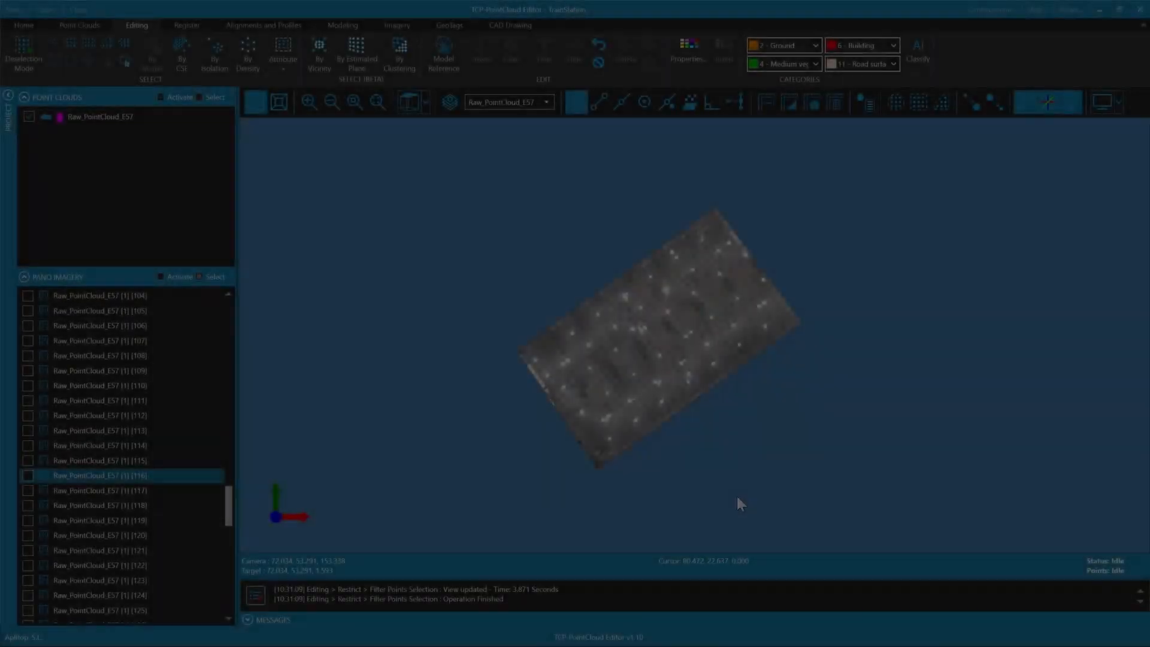
Start Coplanar Cuts for the Profiles Editor and set the elevation range from -1.75 to 1.5, judged from a front view of the cloud
{"action": "left_click_drag", "start_coordinate": [736, 495], "coordinate": [683, 282]}
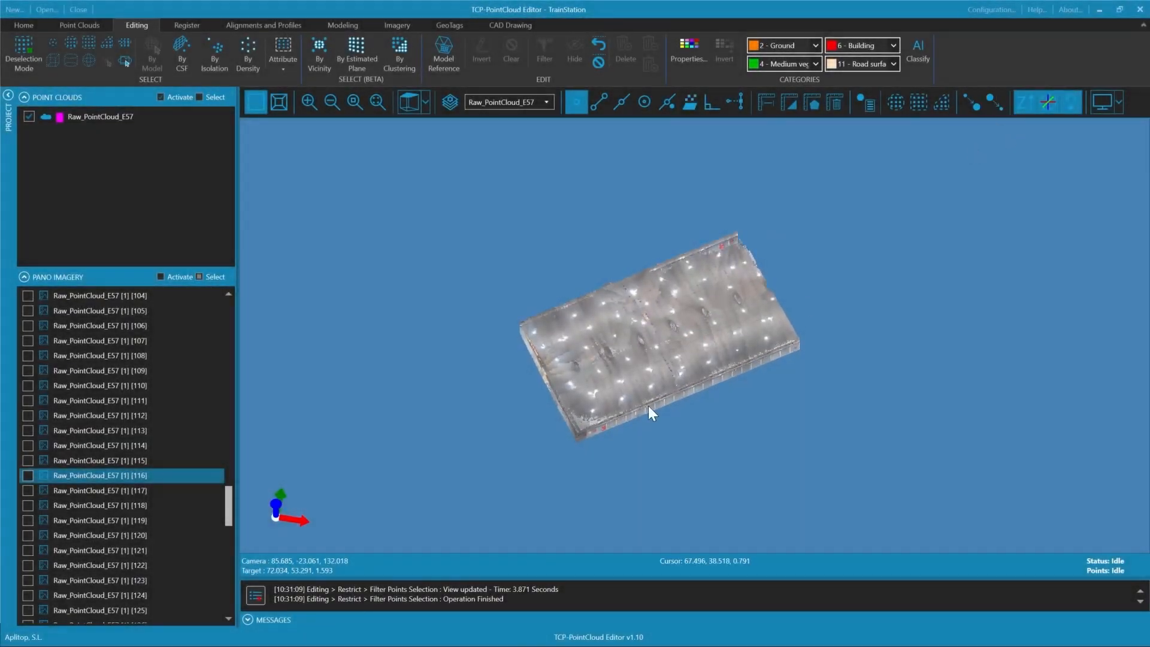
{"action": "left_click", "coordinate": [263, 25]}
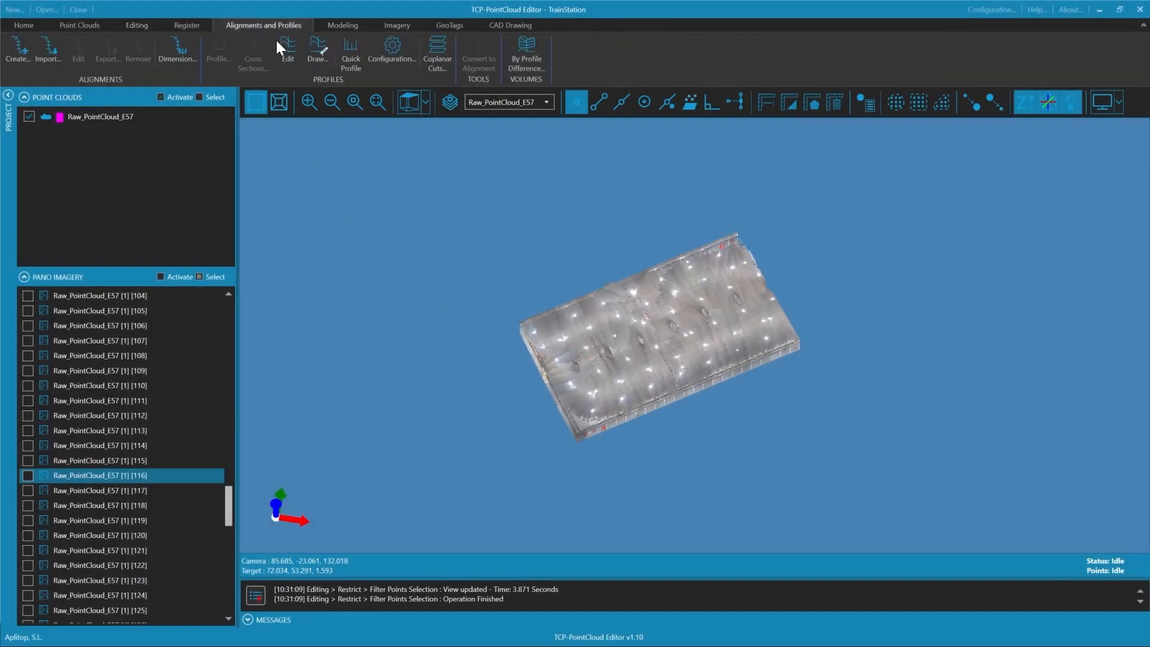
{"action": "left_click", "coordinate": [438, 60]}
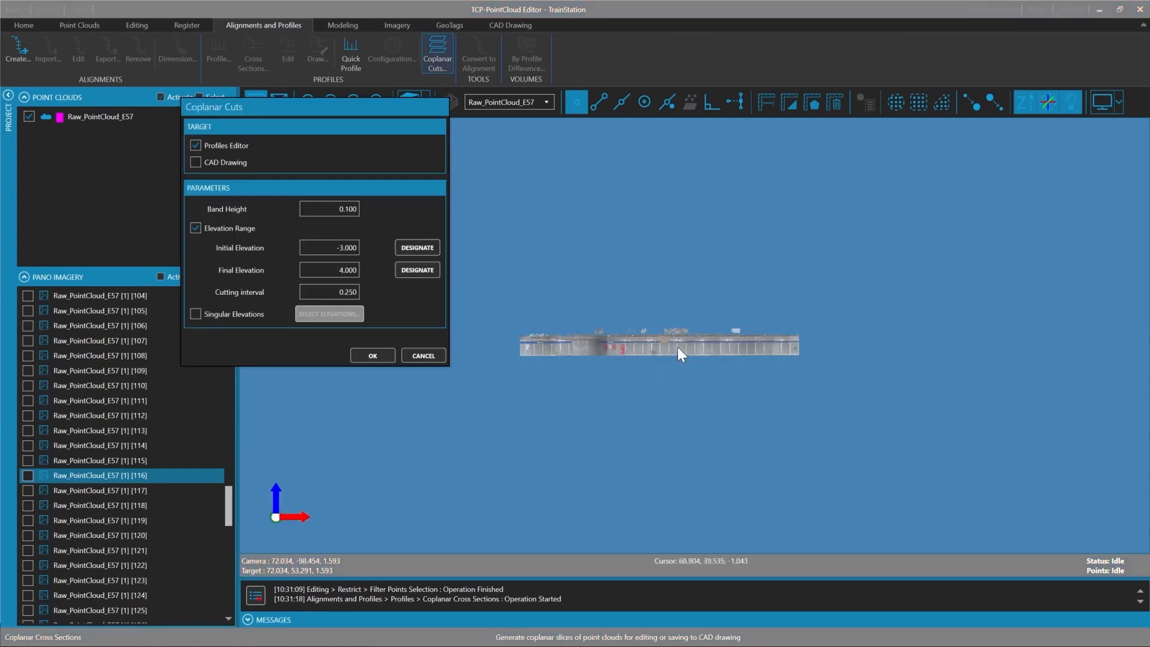
{"action": "scroll", "coordinate": [677, 345], "scroll_direction": "up", "scroll_amount": 4}
{"action": "scroll", "coordinate": [659, 404], "scroll_direction": "up", "scroll_amount": 3}
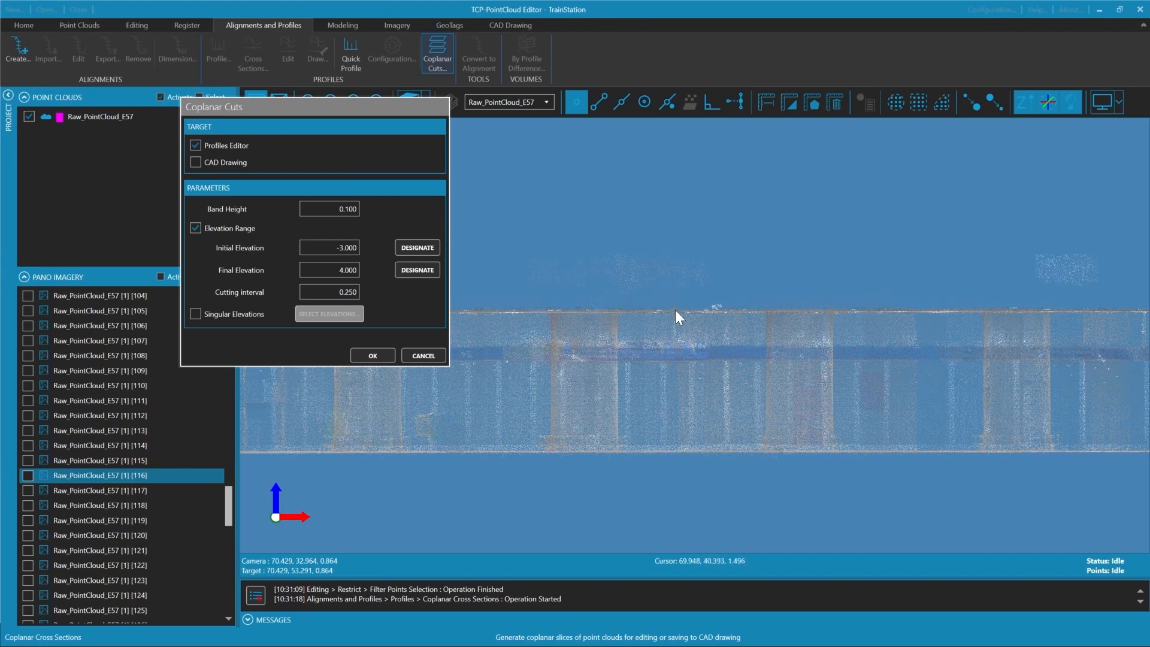
{"action": "double_click", "coordinate": [347, 270]}
{"action": "type", "text": "1.5"}
{"action": "key", "text": "shift+Tab"}
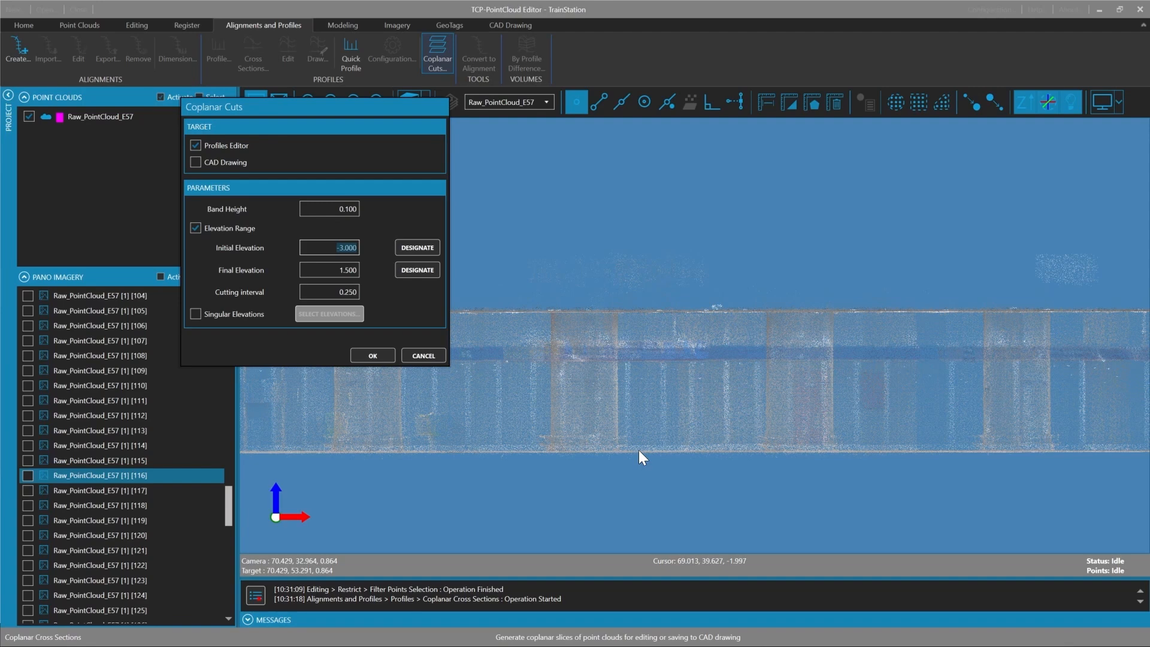
{"action": "key", "text": "BackSpace"}
{"action": "type", "text": "-1.75"}
Generate the coplanar cuts with a cutting interval of 0.25 and a band height of 0.100
{"action": "left_click_drag", "start_coordinate": [337, 292], "coordinate": [404, 283]}
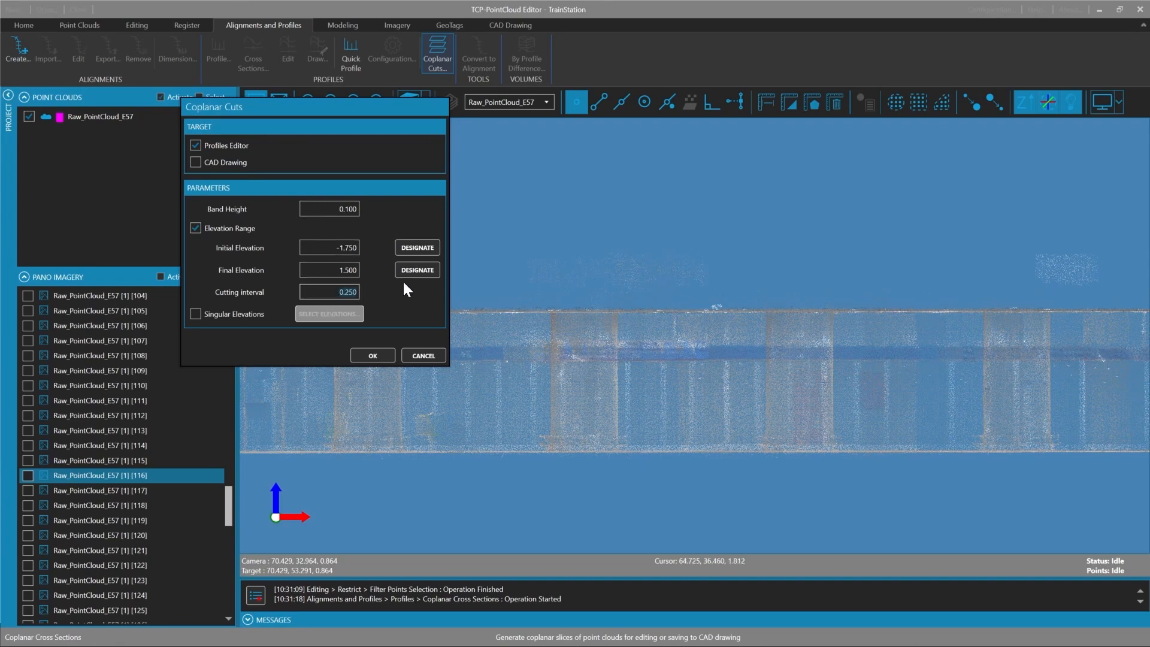
{"action": "type", "text": "0.25"}
{"action": "left_click_drag", "start_coordinate": [336, 209], "coordinate": [412, 206]}
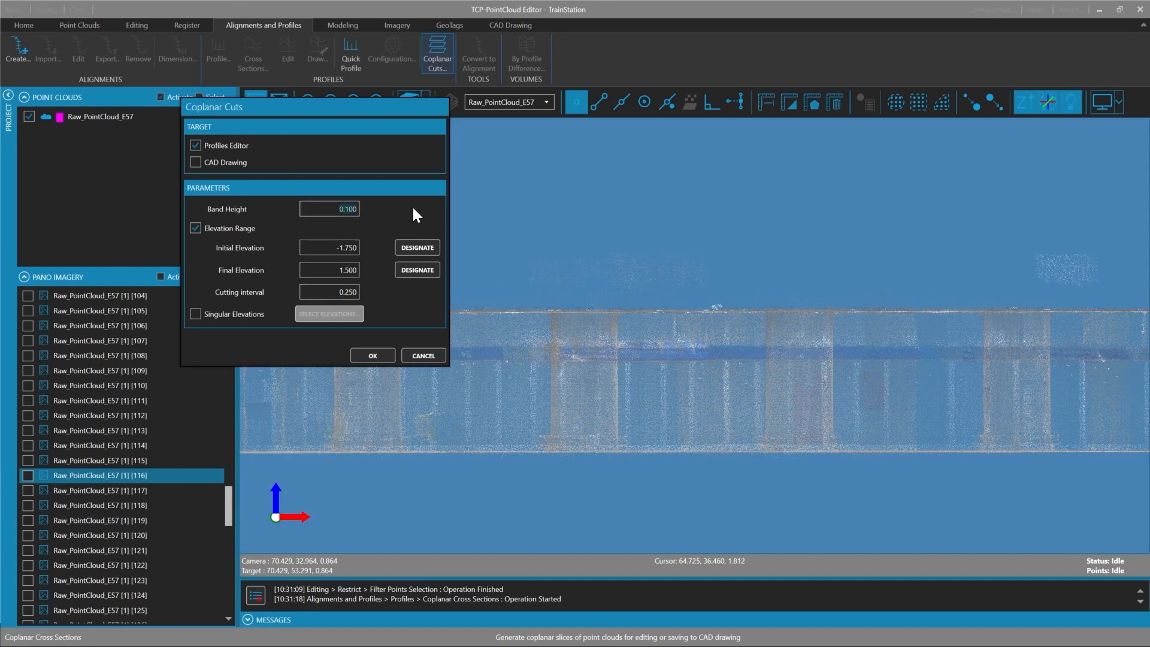
{"action": "left_click", "coordinate": [372, 355]}
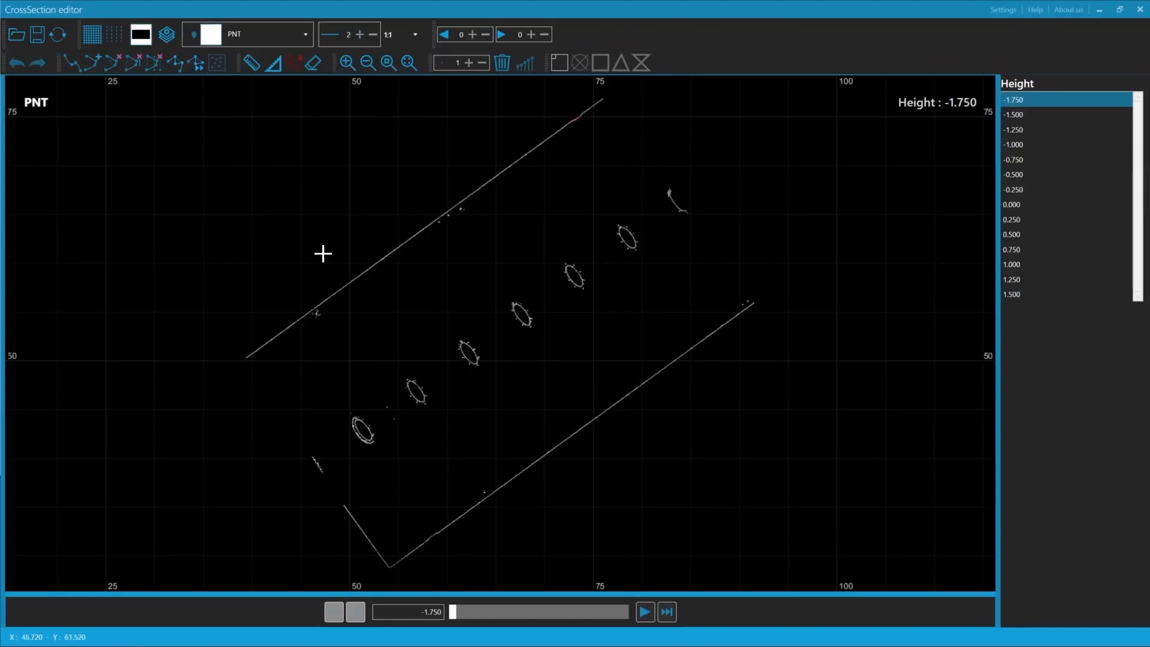
Step upward through the generated cross sections from height -1.750 to 1.250, examining the walls and columns
{"action": "left_click", "coordinate": [644, 612]}
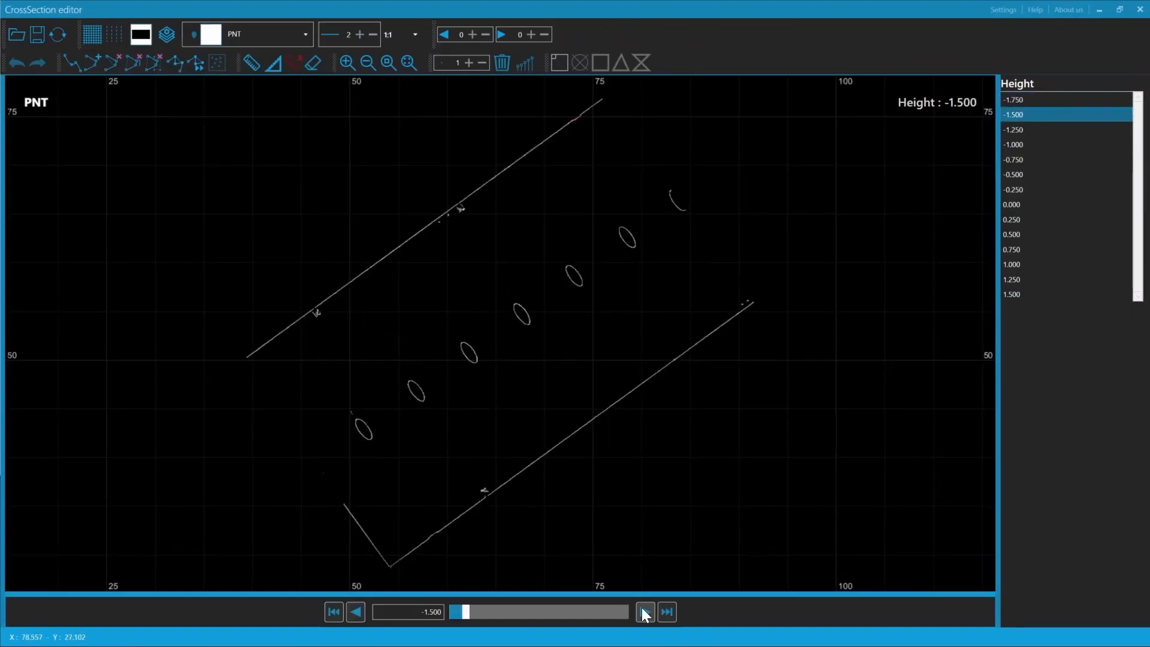
{"action": "left_click", "coordinate": [645, 612]}
{"action": "left_click", "coordinate": [644, 612]}
{"action": "left_click", "coordinate": [645, 612]}
{"action": "left_click", "coordinate": [645, 612]}
{"action": "left_click", "coordinate": [644, 611]}
{"action": "left_click", "coordinate": [645, 612]}
{"action": "left_click", "coordinate": [645, 612]}
{"action": "left_click", "coordinate": [645, 612]}
{"action": "left_click", "coordinate": [645, 612]}
{"action": "left_click", "coordinate": [644, 612]}
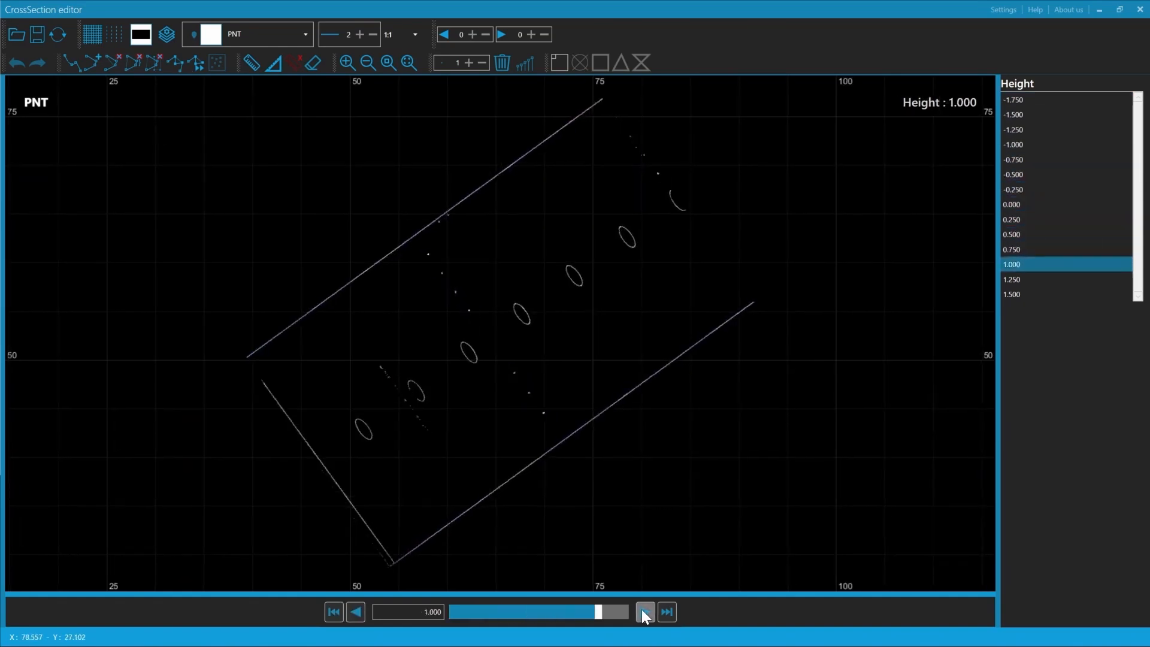
{"action": "left_click", "coordinate": [645, 611]}
Step back down through the cross sections to the one at height 0.000
{"action": "left_click", "coordinate": [362, 612]}
{"action": "left_click", "coordinate": [362, 613]}
{"action": "left_click", "coordinate": [362, 612]}
{"action": "left_click", "coordinate": [361, 613]}
{"action": "left_click", "coordinate": [362, 613]}
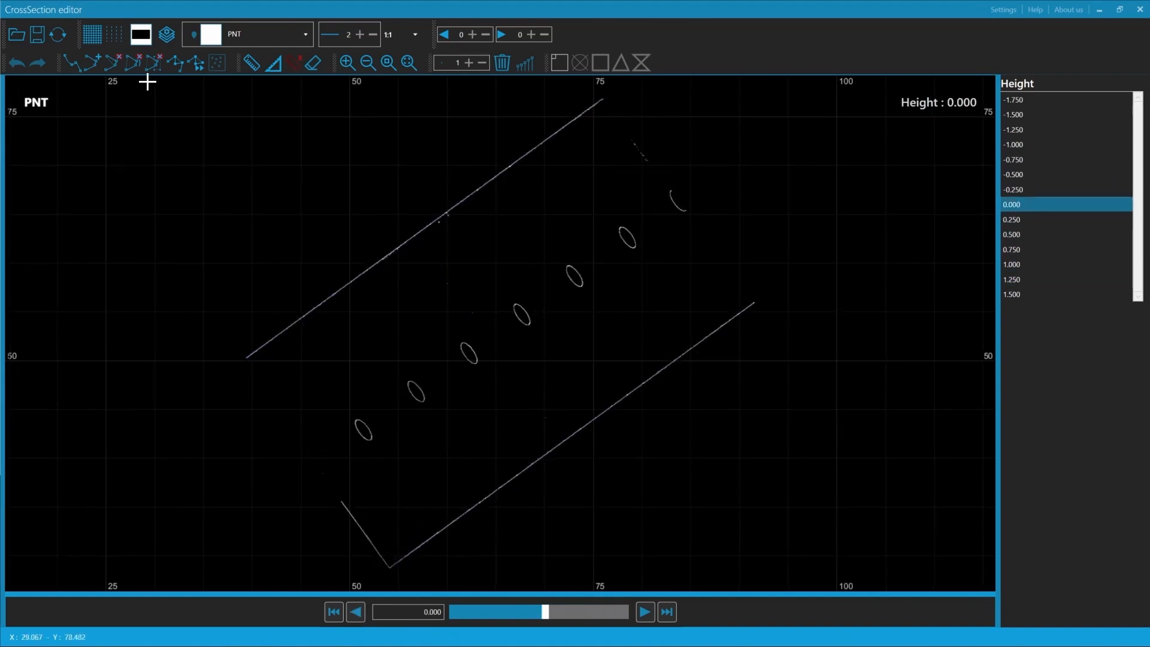
Add a drawing layer named Walls and set its colour to orange
{"action": "left_click", "coordinate": [166, 35]}
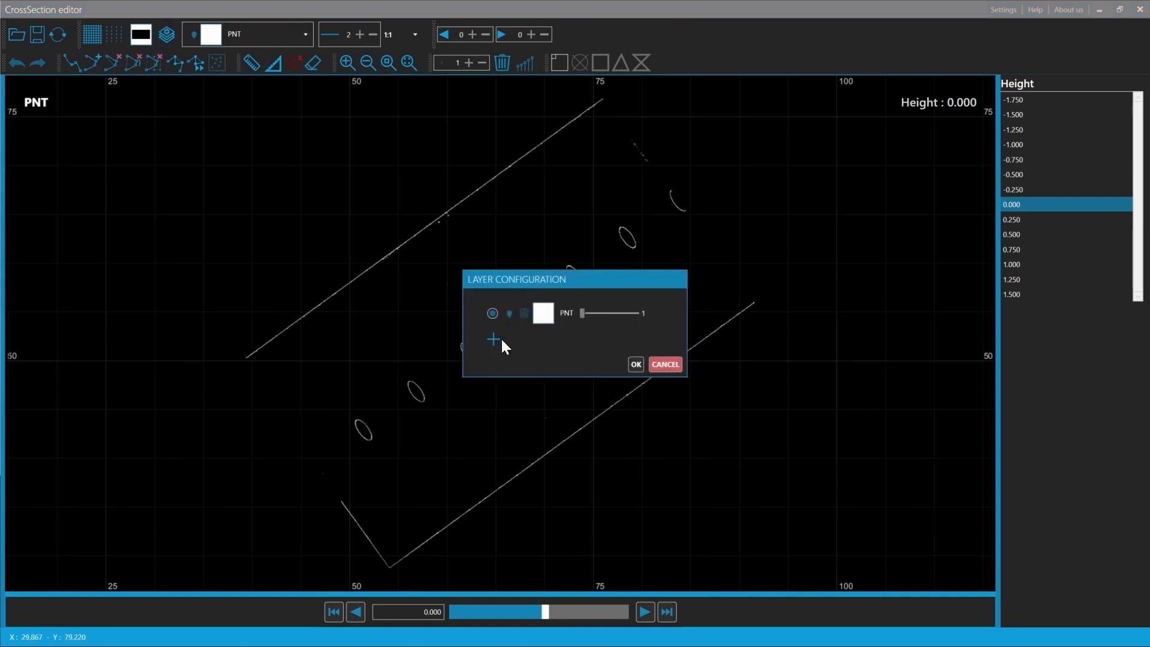
{"action": "left_click", "coordinate": [495, 341]}
{"action": "type", "text": "Walls"}
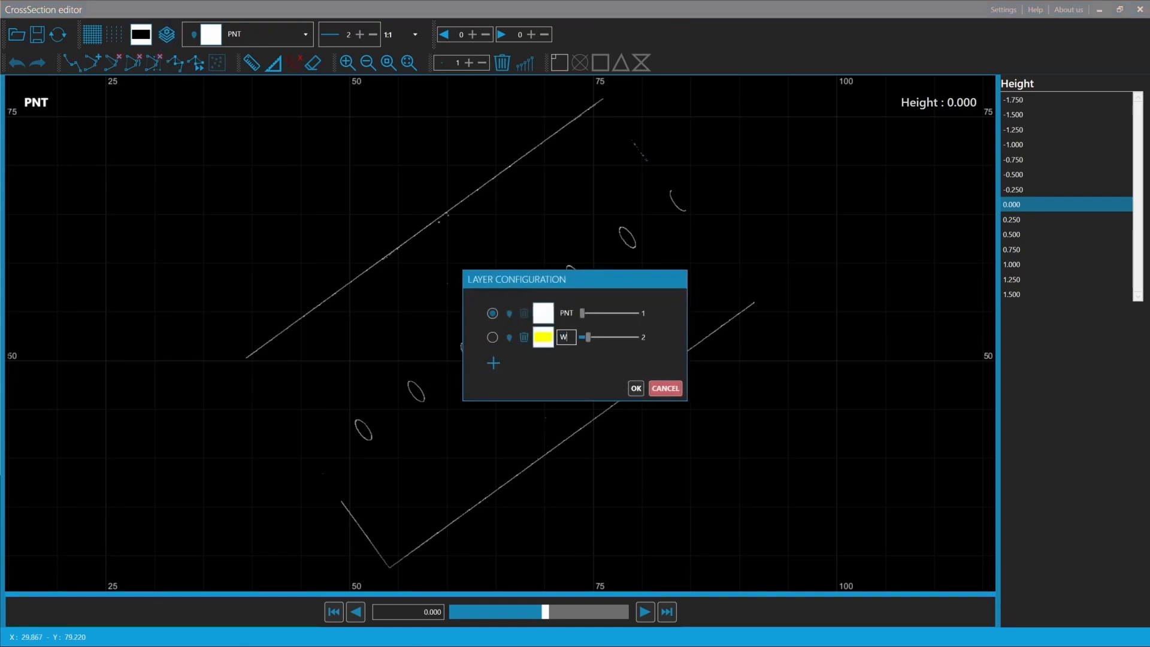
{"action": "left_click", "coordinate": [548, 338]}
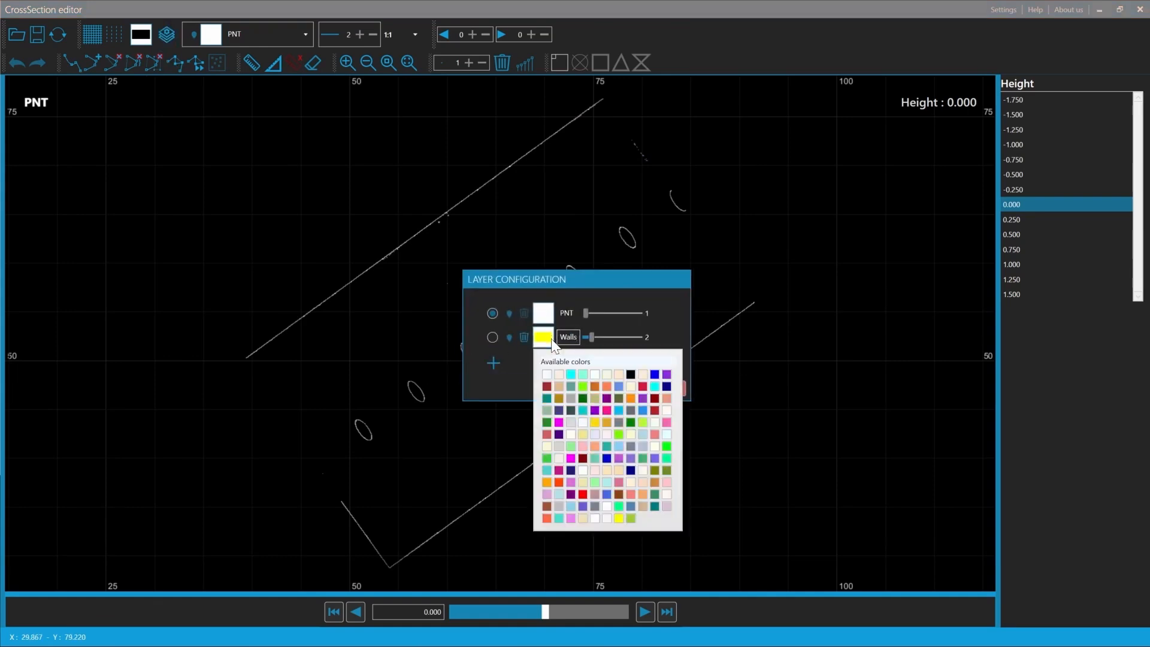
{"action": "left_click", "coordinate": [631, 398]}
Add a layer named Columns, keeping its green colour, and confirm the layer configuration
{"action": "left_click", "coordinate": [493, 363]}
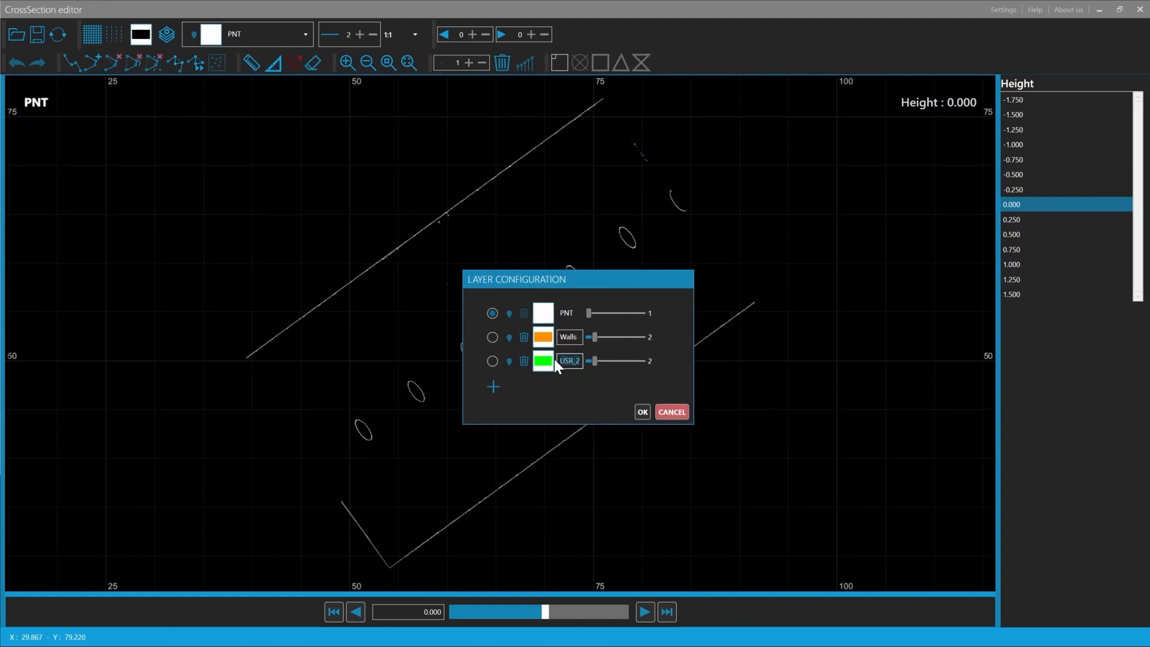
{"action": "type", "text": "Columns"}
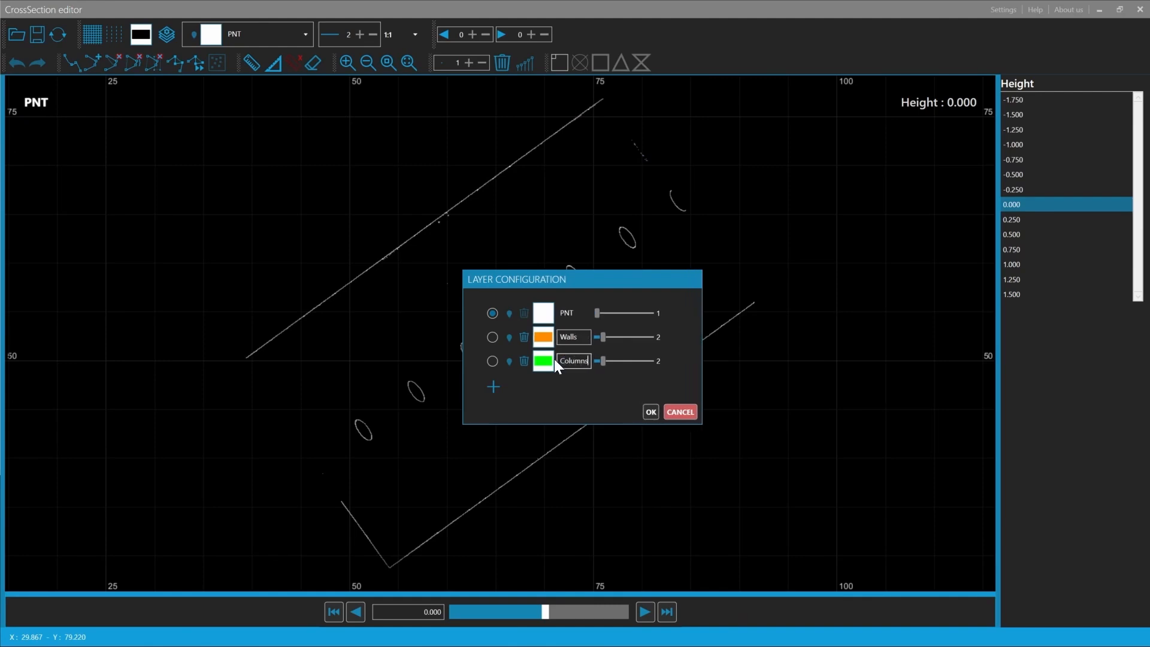
{"action": "left_click", "coordinate": [648, 414]}
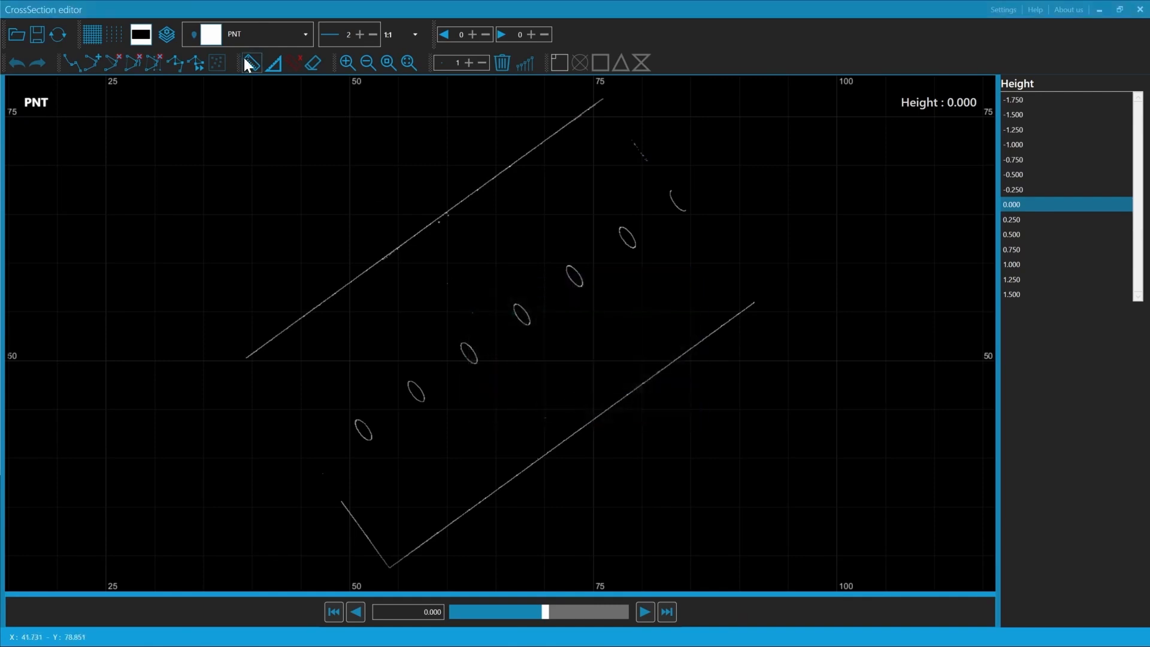
Make Walls the current layer and trace the long north-western wall end to end with a polyline
{"action": "left_click", "coordinate": [256, 35]}
{"action": "left_click", "coordinate": [246, 85]}
{"action": "scroll", "coordinate": [292, 270], "scroll_direction": "up", "scroll_amount": 1}
{"action": "middle_click_drag", "start_coordinate": [293, 269], "coordinate": [283, 313]}
{"action": "scroll", "coordinate": [283, 313], "scroll_direction": "up", "scroll_amount": 1}
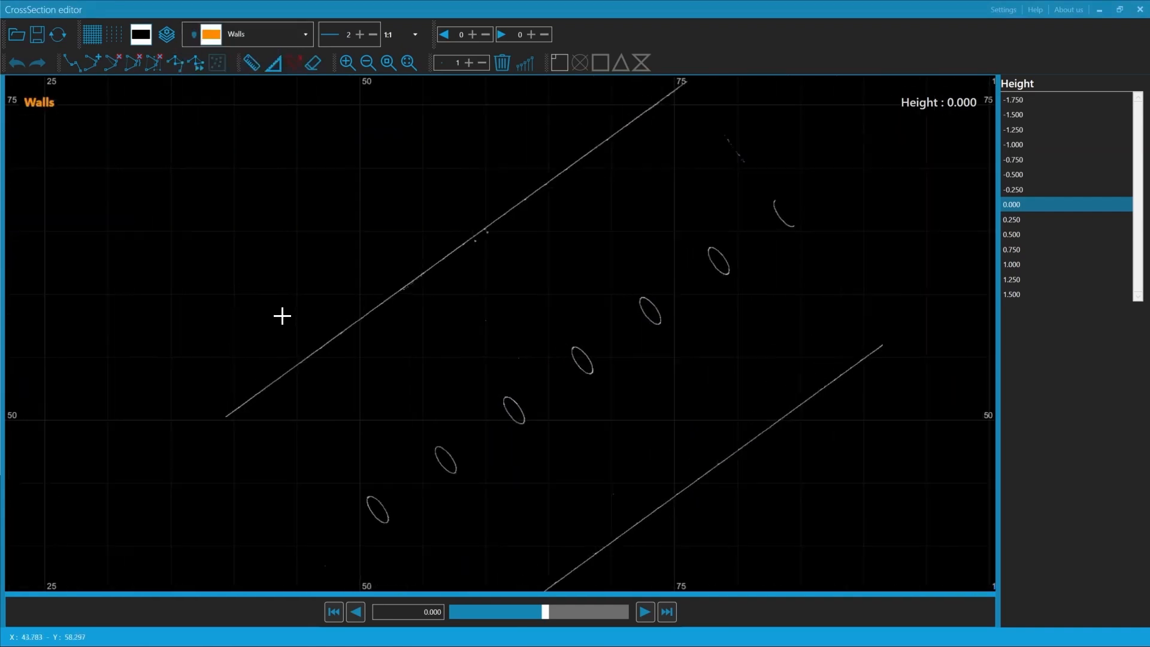
{"action": "left_click", "coordinate": [73, 62]}
{"action": "scroll", "coordinate": [227, 407], "scroll_direction": "up", "scroll_amount": 4}
{"action": "left_click", "coordinate": [234, 413]}
{"action": "middle_click_drag", "start_coordinate": [659, 107], "coordinate": [408, 238]}
{"action": "middle_click_drag", "start_coordinate": [833, 90], "coordinate": [482, 316]}
{"action": "scroll", "coordinate": [505, 293], "scroll_direction": "up", "scroll_amount": 2}
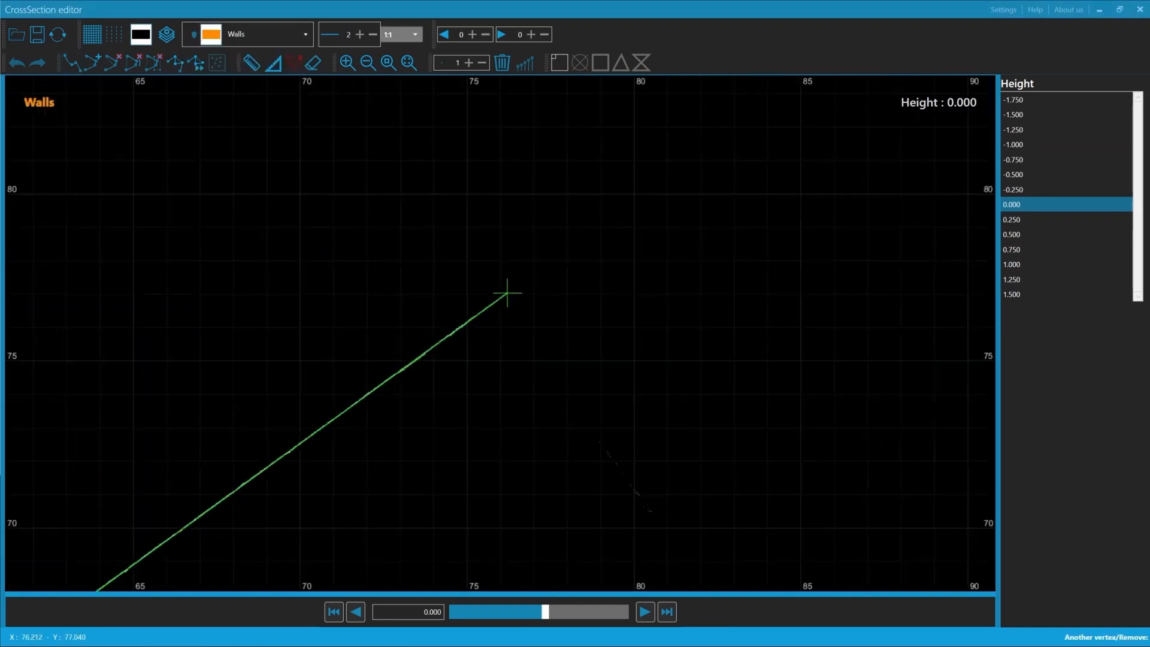
{"action": "left_click", "coordinate": [502, 298]}
{"action": "right_click", "coordinate": [501, 307]}
{"action": "left_click", "coordinate": [516, 316]}
Trace the short south-western wall and the long south-eastern wall as one polyline through their shared corner
{"action": "scroll", "coordinate": [473, 473], "scroll_direction": "down", "scroll_amount": 4}
{"action": "middle_click_drag", "start_coordinate": [424, 581], "coordinate": [501, 172]}
{"action": "scroll", "coordinate": [497, 172], "scroll_direction": "down", "scroll_amount": 1}
{"action": "middle_click_drag", "start_coordinate": [258, 558], "coordinate": [366, 360]}
{"action": "right_click", "coordinate": [308, 367]}
{"action": "left_click", "coordinate": [323, 375]}
{"action": "scroll", "coordinate": [266, 378], "scroll_direction": "up", "scroll_amount": 3}
{"action": "left_click", "coordinate": [272, 378]}
{"action": "left_click", "coordinate": [367, 484]}
{"action": "middle_click_drag", "start_coordinate": [965, 87], "coordinate": [362, 496]}
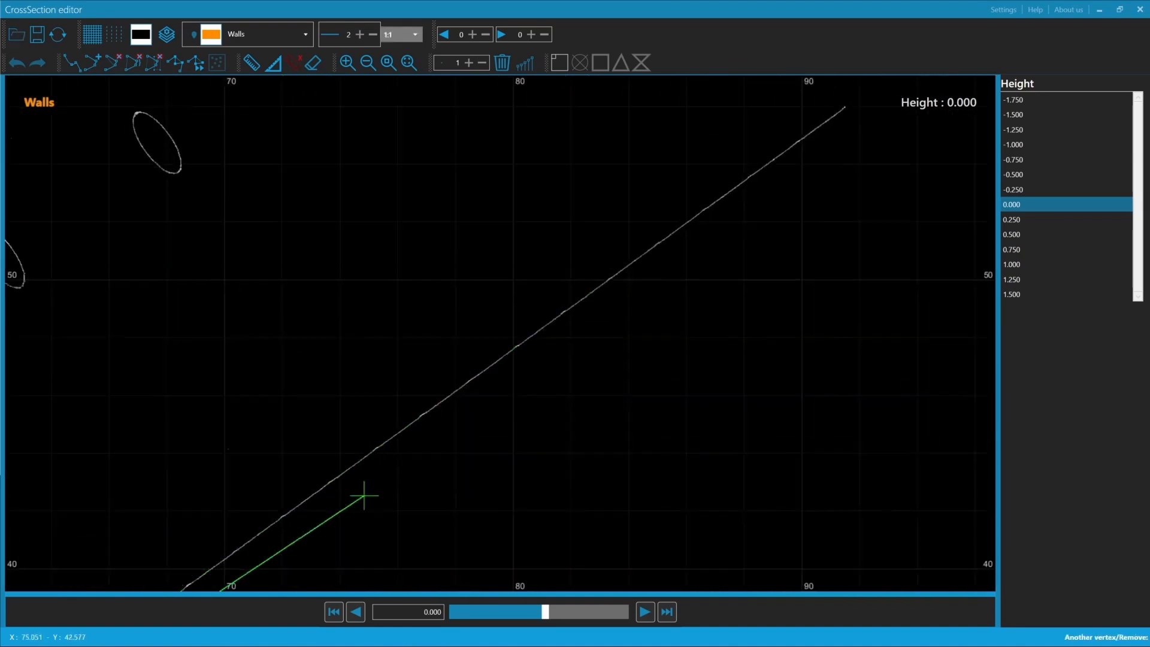
{"action": "left_click", "coordinate": [843, 108]}
{"action": "right_click", "coordinate": [843, 107]}
{"action": "left_click", "coordinate": [858, 116]}
Make Columns the current layer and trace the third elliptical column from the south-west with a closed polyline
{"action": "scroll", "coordinate": [295, 295], "scroll_direction": "down", "scroll_amount": 3}
{"action": "middle_click_drag", "start_coordinate": [192, 339], "coordinate": [390, 347]}
{"action": "scroll", "coordinate": [324, 349], "scroll_direction": "down", "scroll_amount": 1}
{"action": "scroll", "coordinate": [321, 308], "scroll_direction": "up", "scroll_amount": 2}
{"action": "scroll", "coordinate": [318, 307], "scroll_direction": "up", "scroll_amount": 3}
{"action": "left_click", "coordinate": [270, 35]}
{"action": "left_click", "coordinate": [231, 108]}
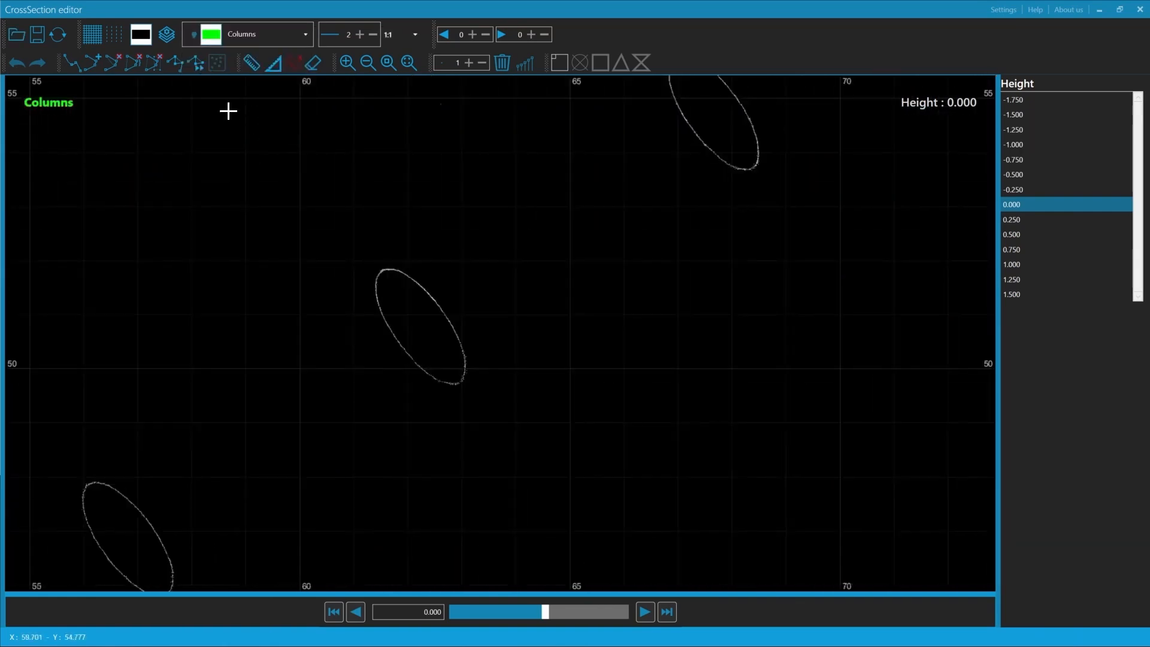
{"action": "left_click", "coordinate": [382, 269]}
{"action": "left_click", "coordinate": [392, 268]}
{"action": "left_click", "coordinate": [403, 270]}
{"action": "left_click", "coordinate": [414, 281]}
{"action": "left_click", "coordinate": [424, 289]}
{"action": "left_click", "coordinate": [433, 298]}
{"action": "left_click", "coordinate": [443, 310]}
{"action": "left_click", "coordinate": [449, 322]}
{"action": "left_click", "coordinate": [457, 338]}
{"action": "left_click", "coordinate": [464, 354]}
{"action": "left_click", "coordinate": [465, 365]}
{"action": "left_click", "coordinate": [463, 376]}
{"action": "left_click", "coordinate": [459, 383]}
{"action": "left_click", "coordinate": [450, 382]}
{"action": "left_click", "coordinate": [436, 380]}
{"action": "left_click", "coordinate": [424, 371]}
{"action": "left_click", "coordinate": [415, 361]}
{"action": "left_click", "coordinate": [404, 349]}
{"action": "left_click", "coordinate": [396, 338]}
{"action": "left_click", "coordinate": [388, 325]}
{"action": "left_click", "coordinate": [382, 312]}
{"action": "left_click", "coordinate": [378, 298]}
{"action": "left_click", "coordinate": [376, 288]}
{"action": "left_click", "coordinate": [376, 277]}
{"action": "right_click", "coordinate": [377, 278]}
Transfer the wall and column outlines to the main project, deleting the transferred entities here, and close the CrossSection editor
{"action": "scroll", "coordinate": [249, 254], "scroll_direction": "down", "scroll_amount": 6}
{"action": "middle_click_drag", "start_coordinate": [250, 254], "coordinate": [434, 318]}
{"action": "scroll", "coordinate": [434, 319], "scroll_direction": "down", "scroll_amount": 3}
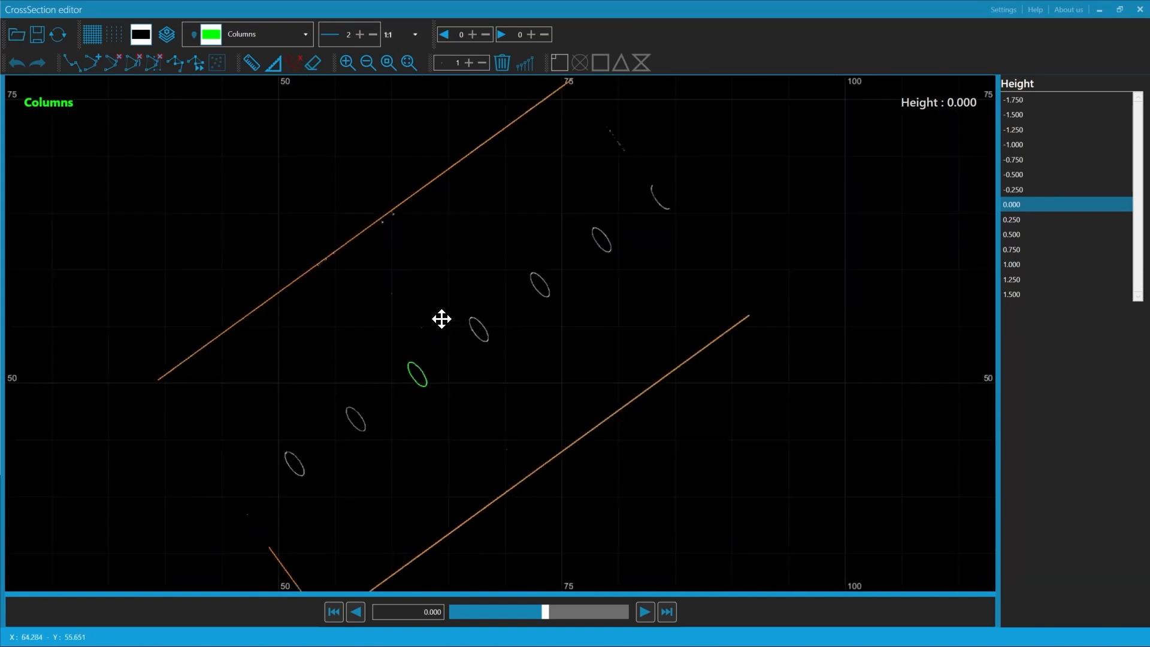
{"action": "left_click", "coordinate": [63, 37]}
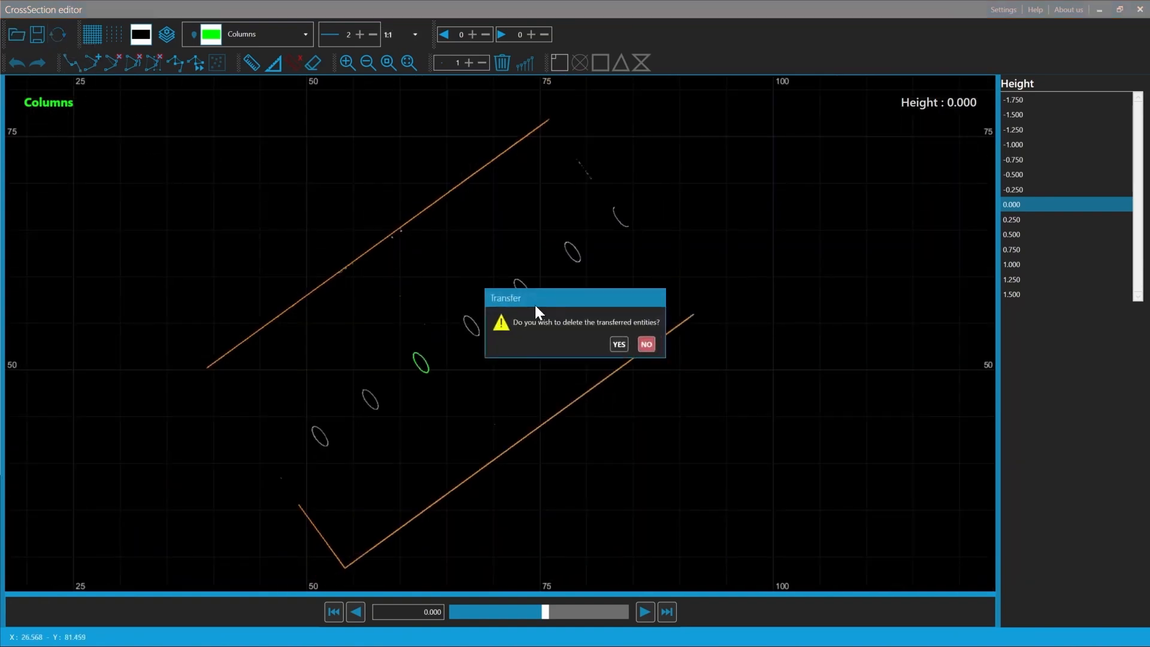
{"action": "left_click", "coordinate": [617, 344]}
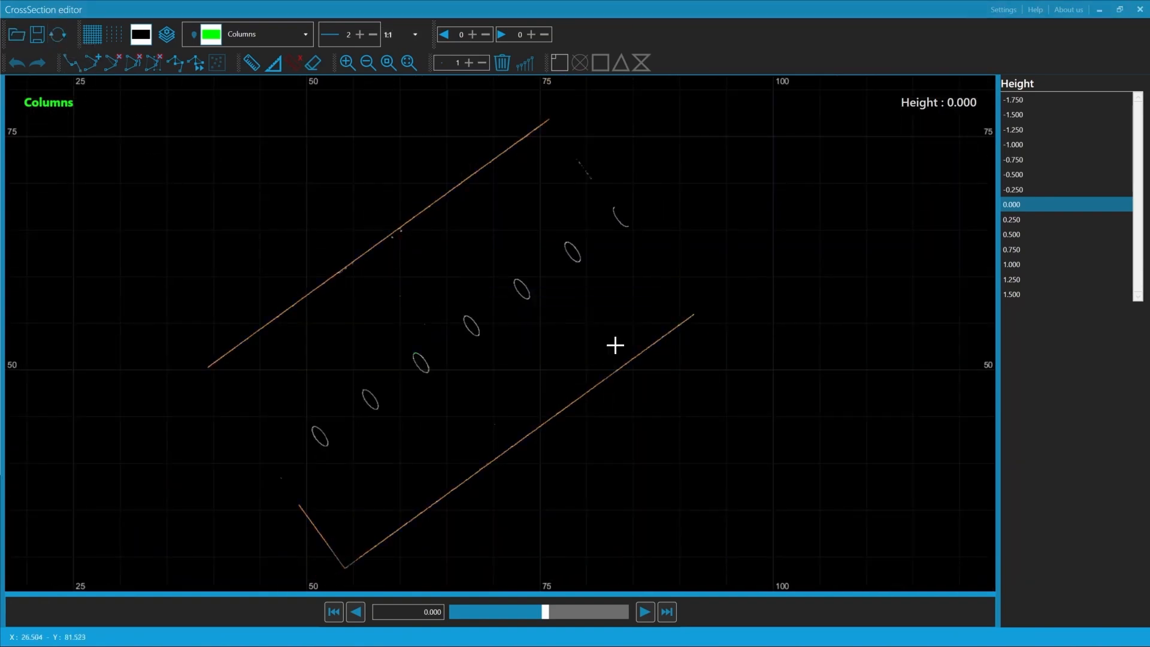
{"action": "left_click", "coordinate": [1140, 10]}
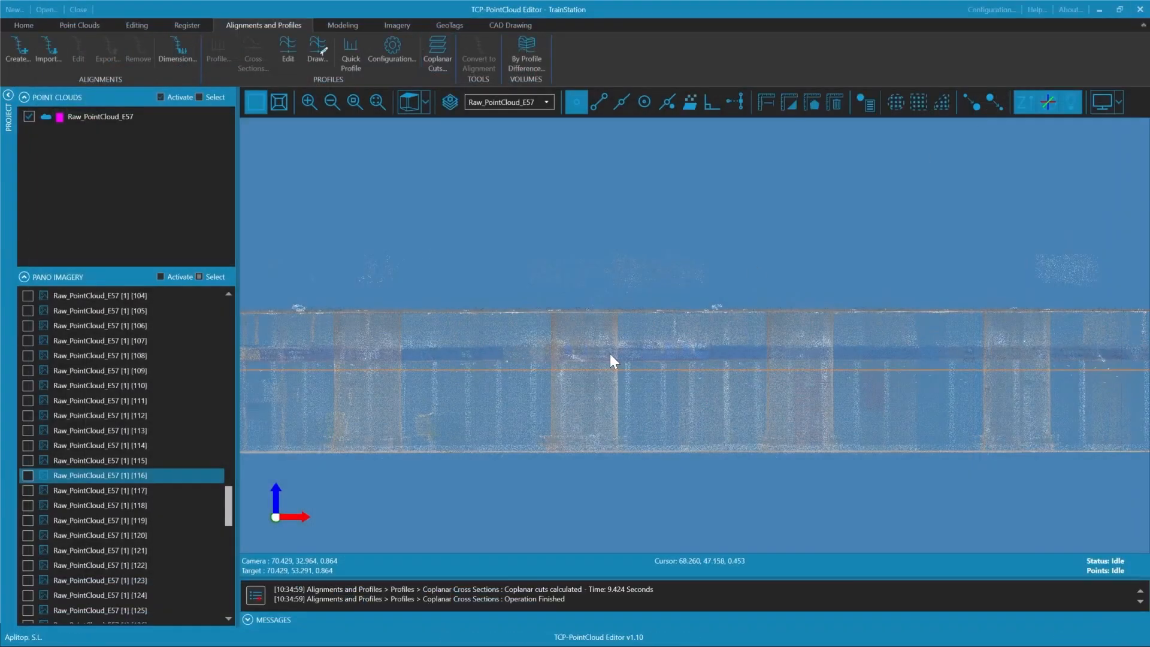
Show the cloud from the top and enable Keep for the CAD drawing so the transferred outlines are retained
{"action": "left_click", "coordinate": [409, 102]}
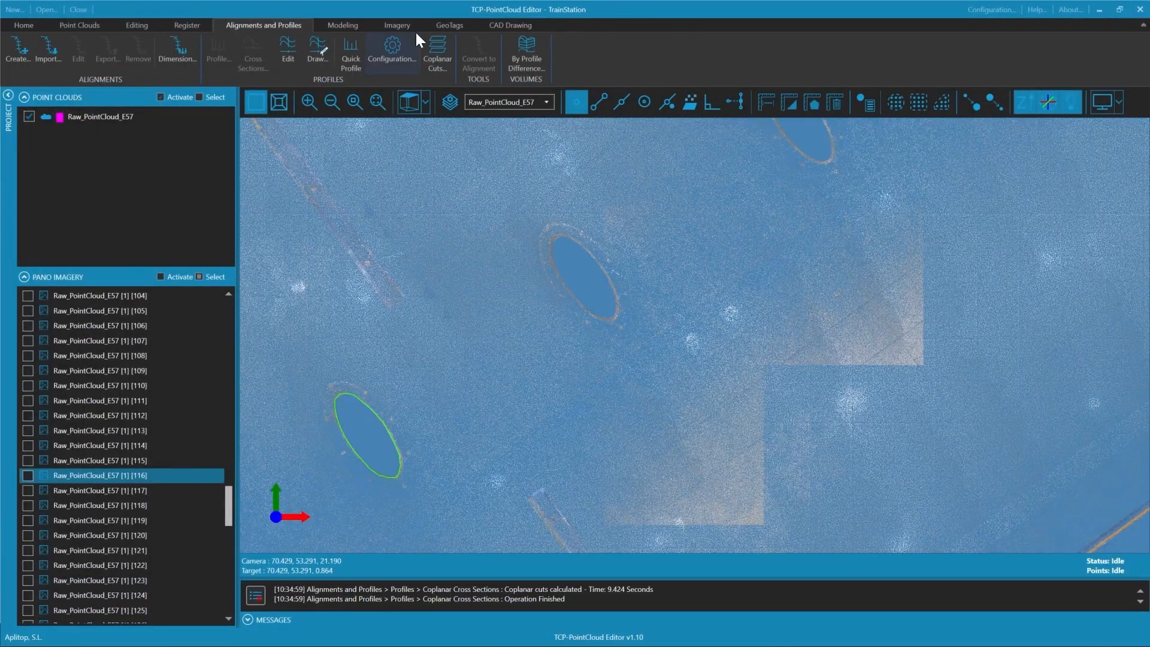
{"action": "left_click", "coordinate": [507, 25]}
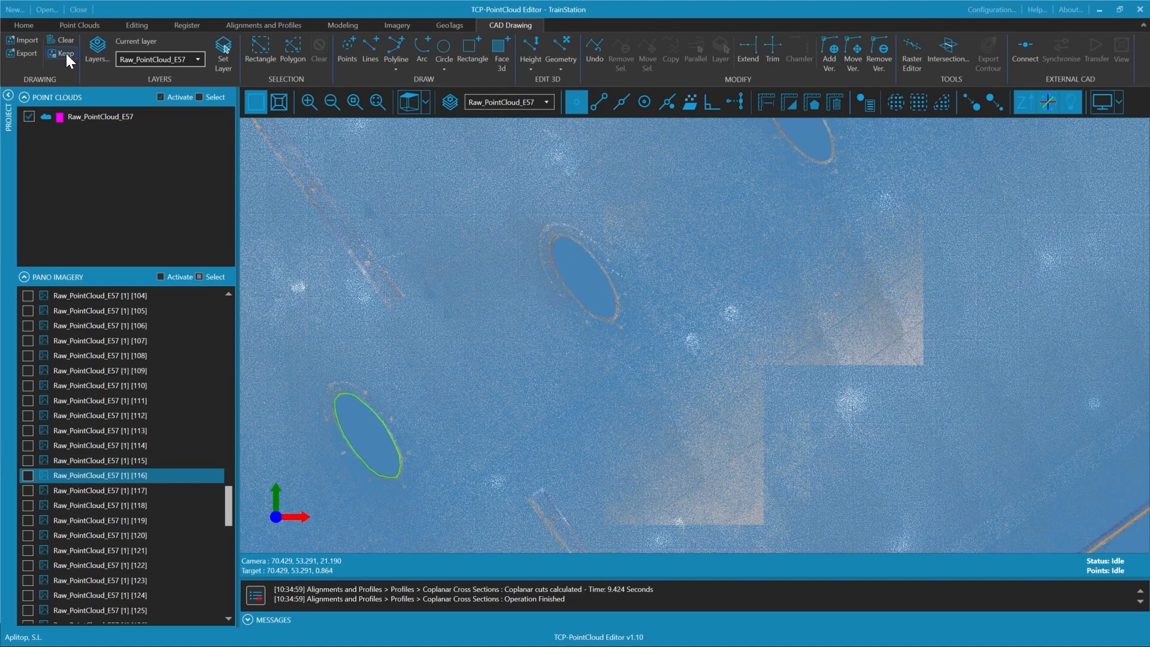
{"action": "left_click", "coordinate": [65, 52]}
{"action": "scroll", "coordinate": [430, 246], "scroll_direction": "down", "scroll_amount": 5}
{"action": "scroll", "coordinate": [541, 306], "scroll_direction": "down", "scroll_amount": 3}
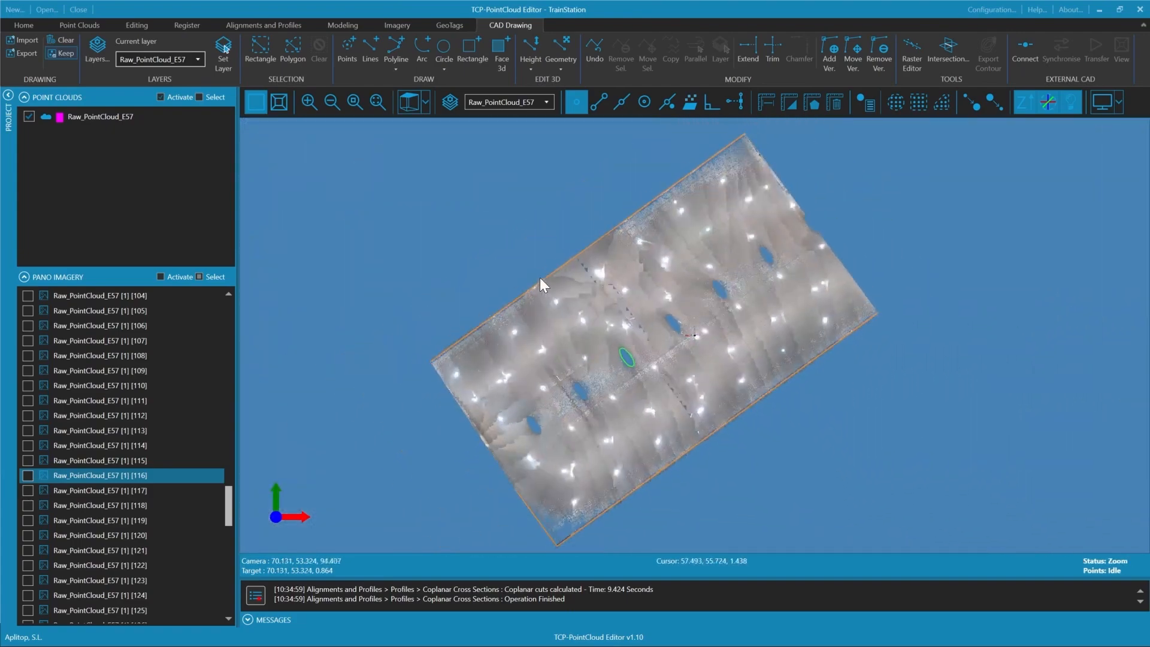
{"action": "middle_click_drag", "start_coordinate": [546, 289], "coordinate": [535, 253]}
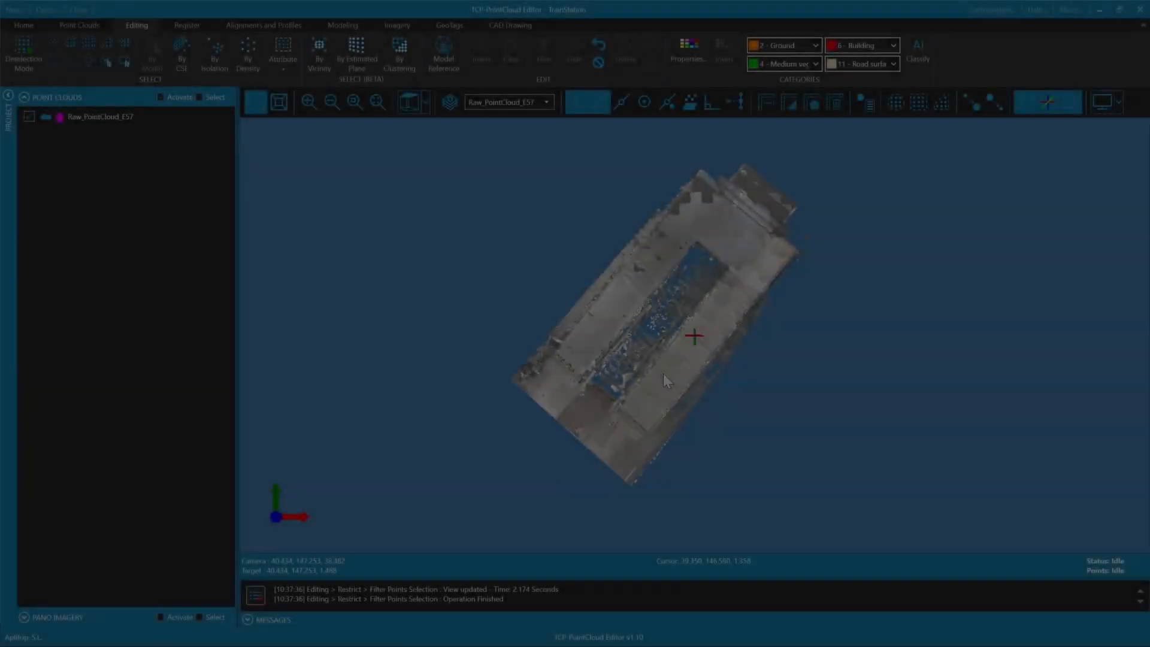
View the staircase cloud from the top and configure Quick Profile with a Top viewpoint and symmetrical bandwidth of 0.050
{"action": "scroll", "coordinate": [664, 373], "scroll_direction": "up", "scroll_amount": 5}
{"action": "middle_click_drag", "start_coordinate": [652, 440], "coordinate": [868, 218]}
{"action": "scroll", "coordinate": [724, 278], "scroll_direction": "down", "scroll_amount": 5}
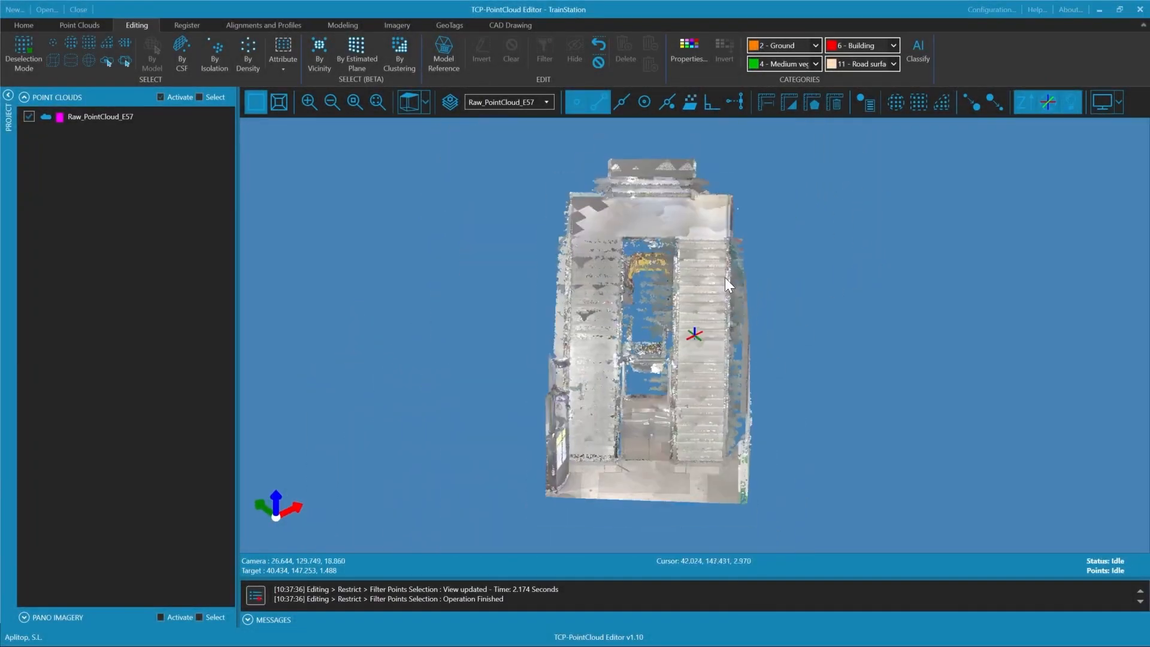
{"action": "left_click", "coordinate": [409, 103]}
{"action": "scroll", "coordinate": [552, 409], "scroll_direction": "up", "scroll_amount": 2}
{"action": "middle_click_drag", "start_coordinate": [550, 409], "coordinate": [533, 419]}
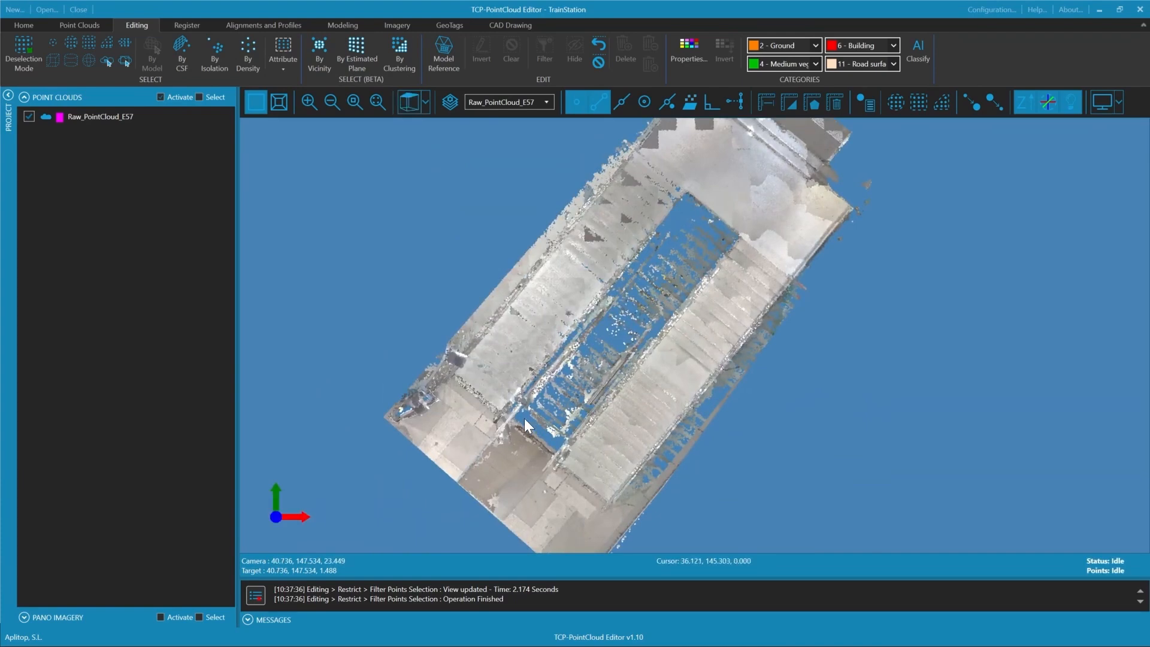
{"action": "middle_click_drag", "start_coordinate": [628, 368], "coordinate": [599, 374]}
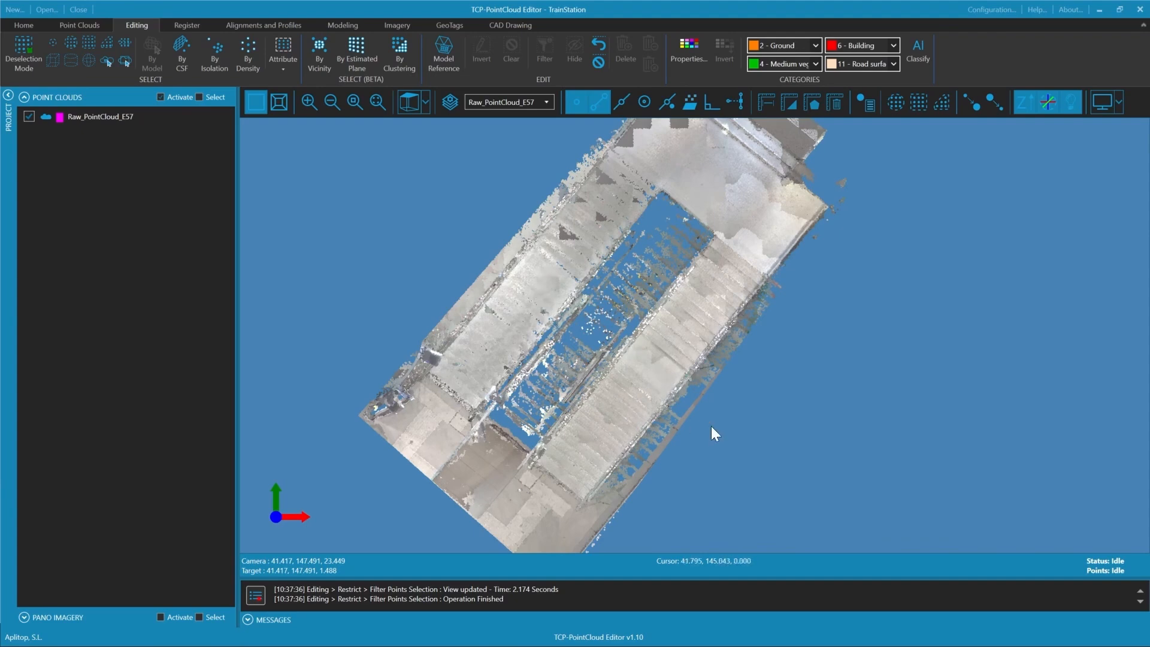
{"action": "left_click", "coordinate": [288, 25]}
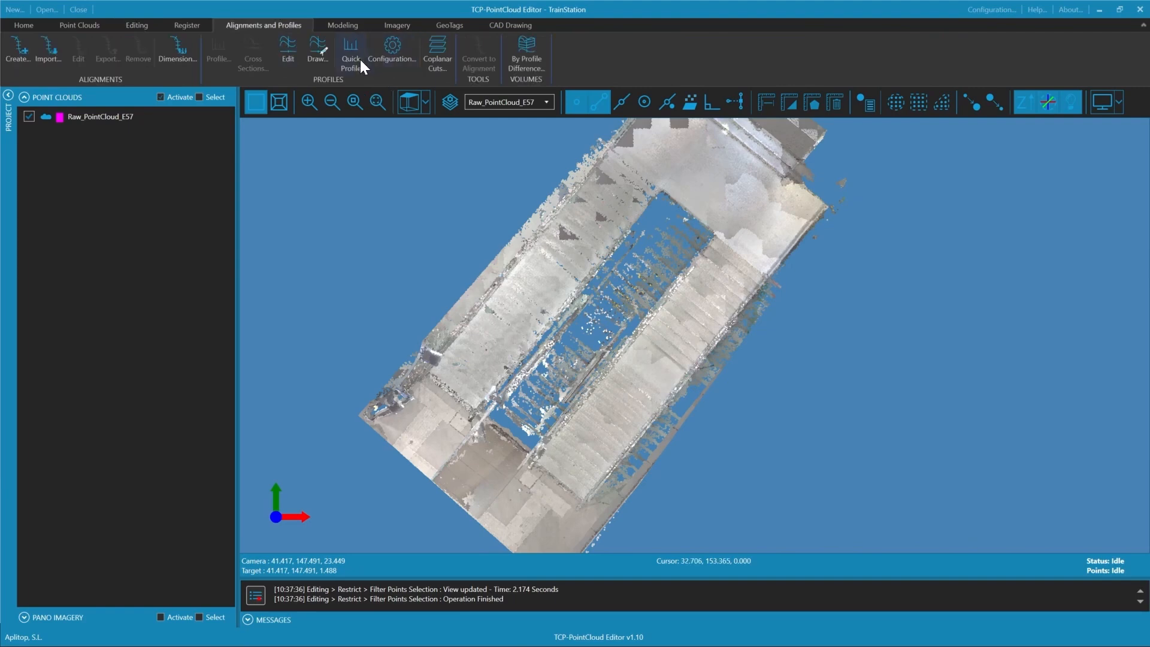
{"action": "left_click", "coordinate": [387, 56]}
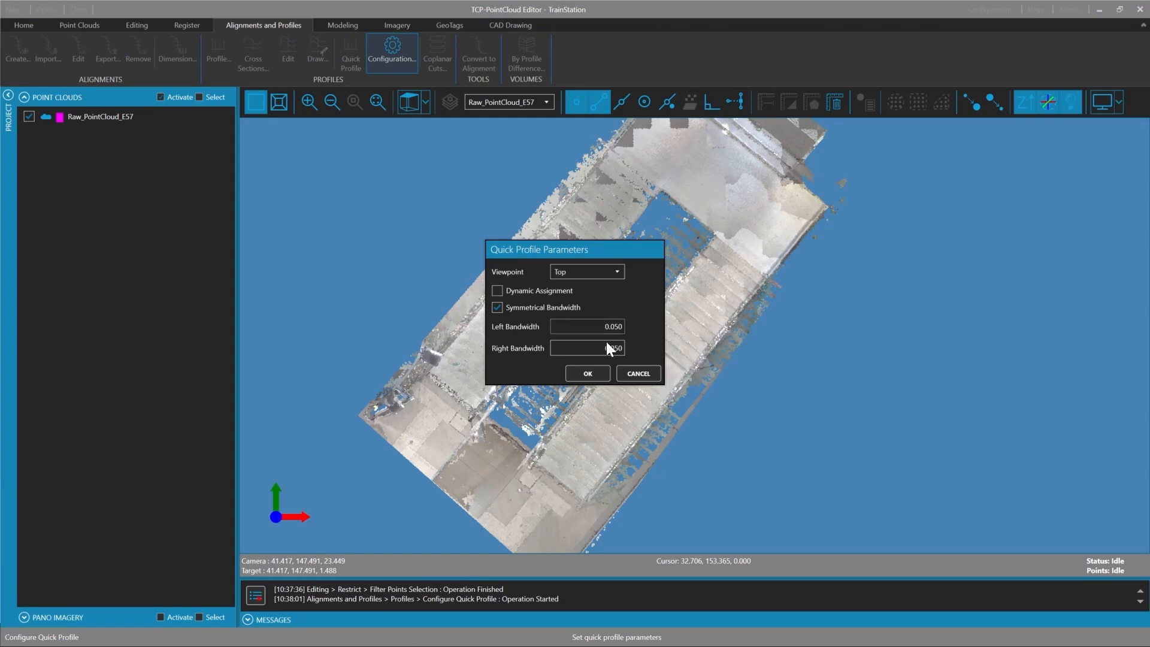
{"action": "left_click", "coordinate": [588, 373]}
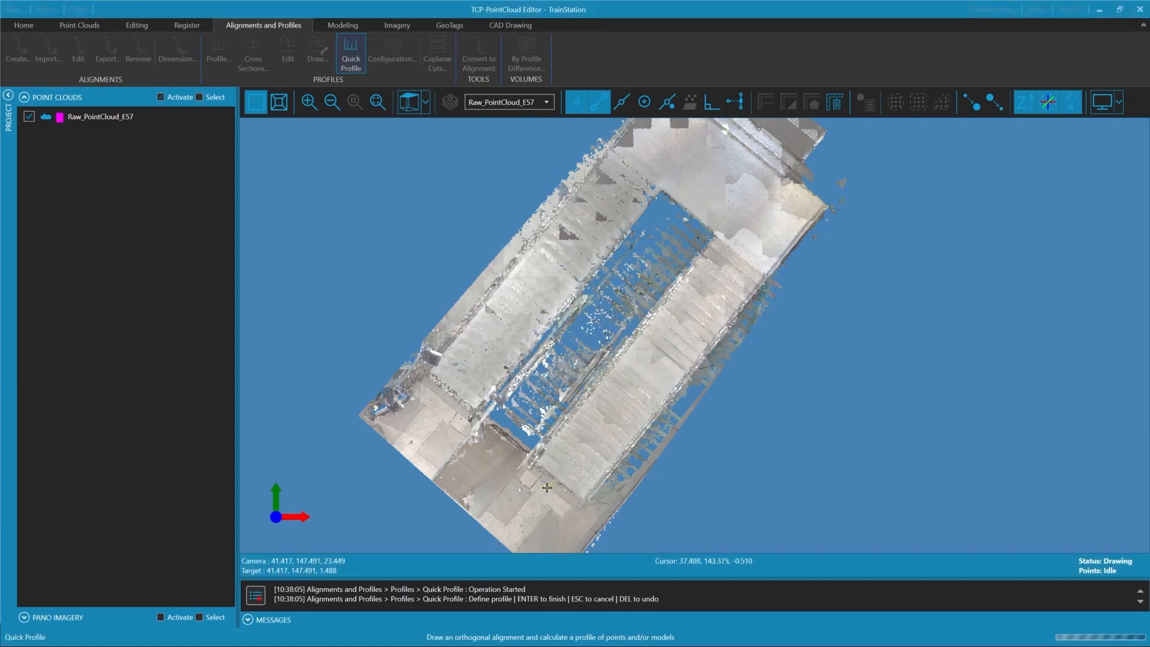
Generate a quick profile along the centre of the south-eastern stair run, from its lower end to its upper end
{"action": "left_click", "coordinate": [547, 488]}
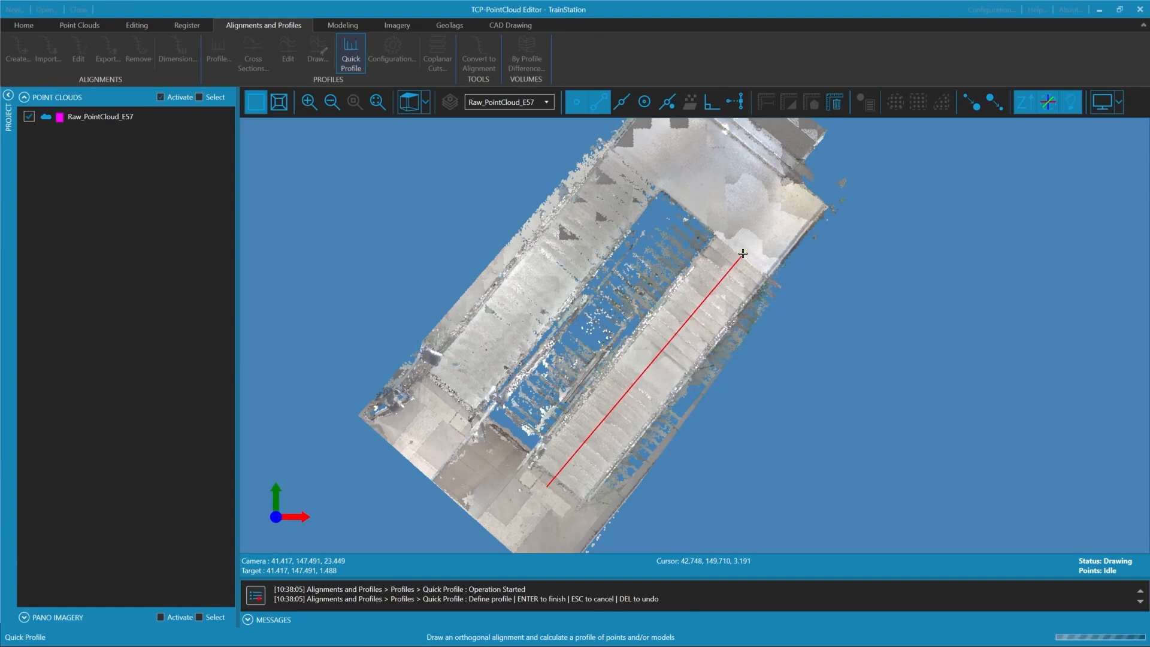
{"action": "left_click", "coordinate": [743, 254]}
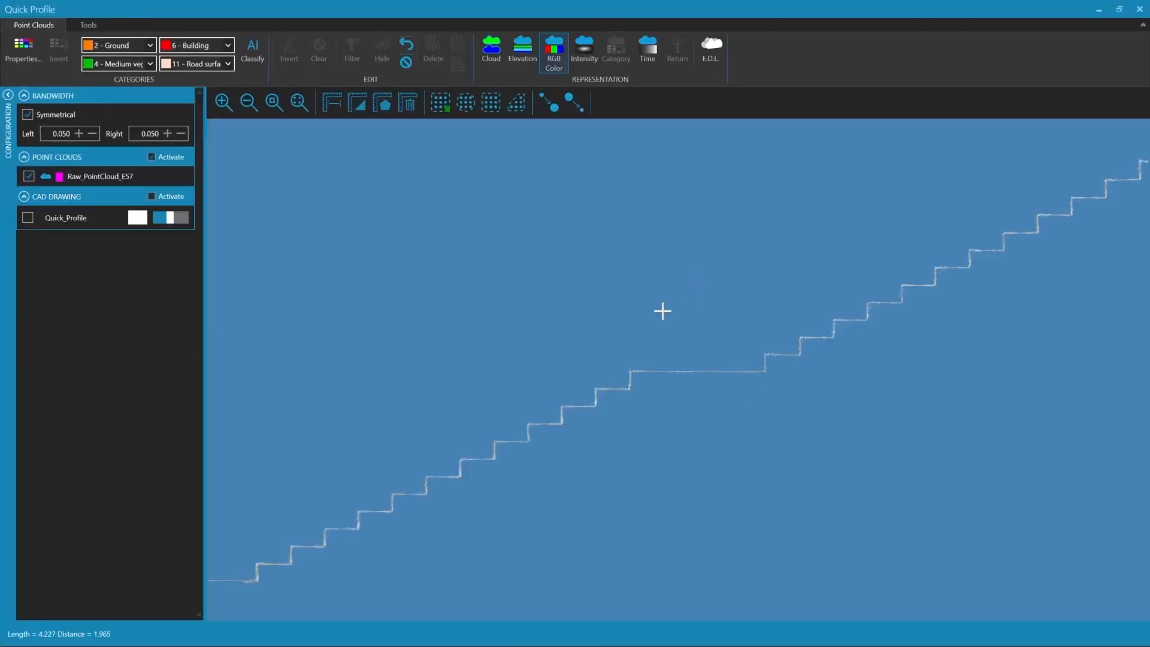
{"action": "scroll", "coordinate": [531, 316], "scroll_direction": "down", "scroll_amount": 2}
{"action": "middle_click_drag", "start_coordinate": [451, 432], "coordinate": [383, 371]}
Open the staircase quick profile for editing in the Profiles editor
{"action": "left_click", "coordinate": [89, 25]}
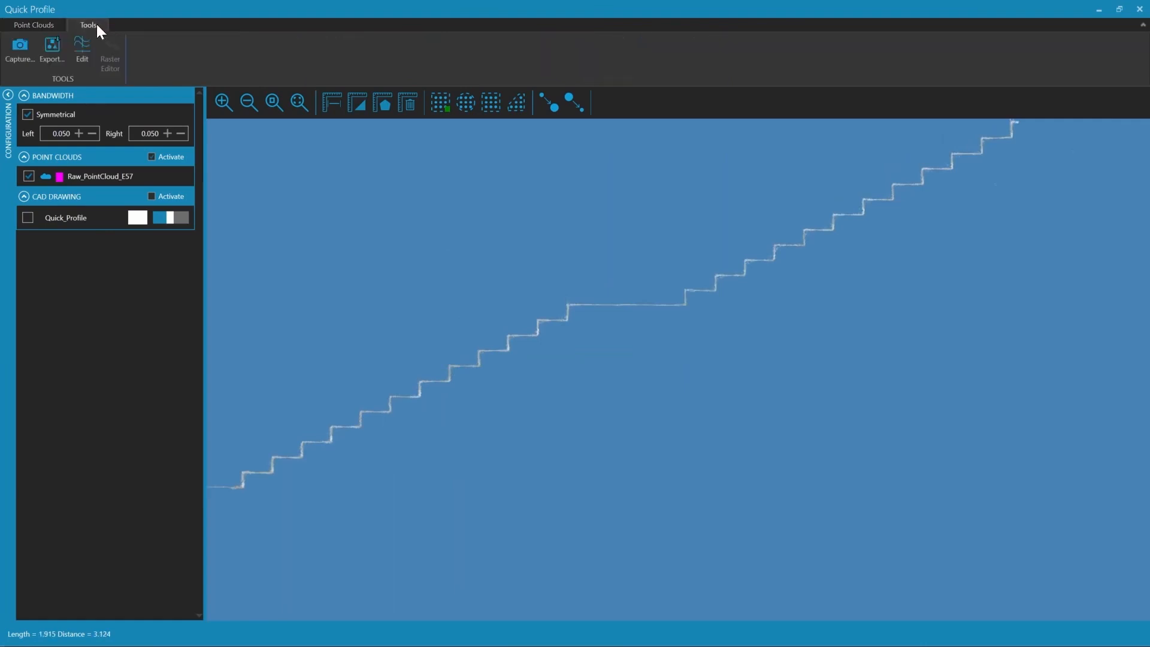
{"action": "scroll", "coordinate": [663, 356], "scroll_direction": "down", "scroll_amount": 1}
{"action": "middle_click_drag", "start_coordinate": [675, 276], "coordinate": [725, 316]}
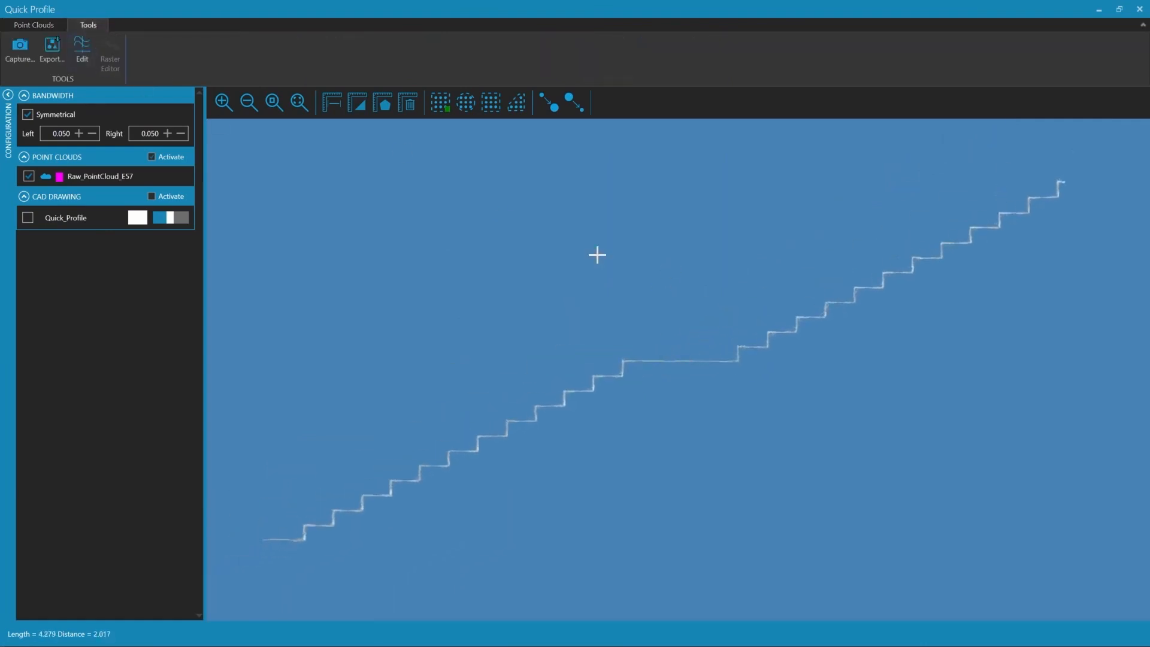
{"action": "left_click", "coordinate": [89, 53]}
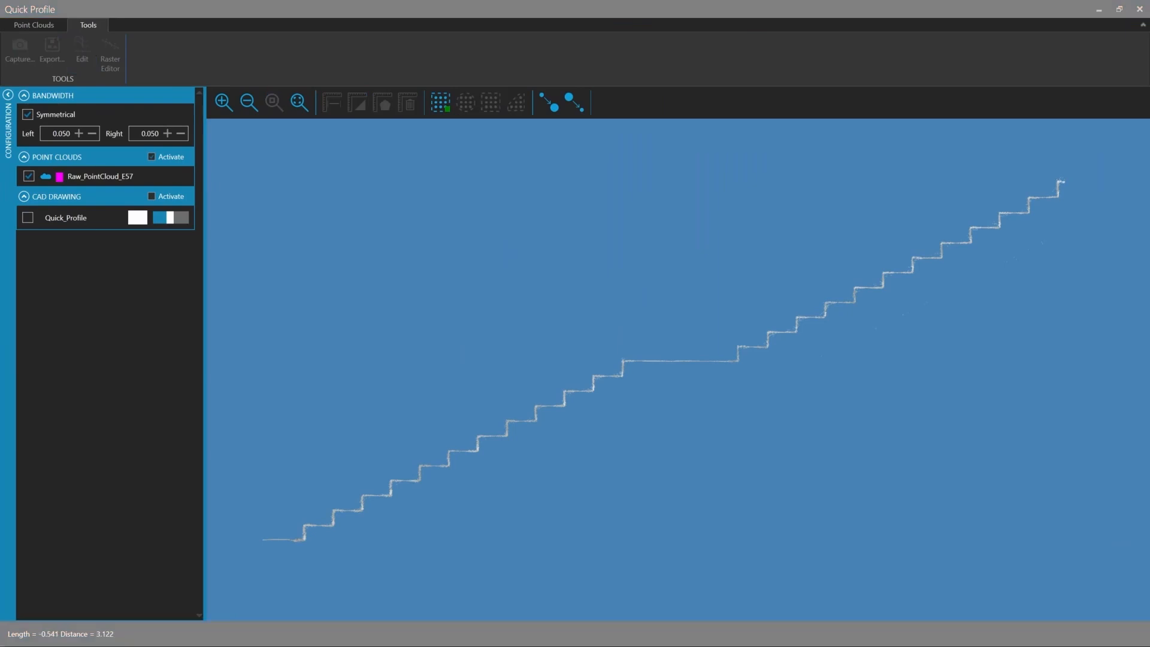
{"action": "left_click", "coordinate": [631, 119]}
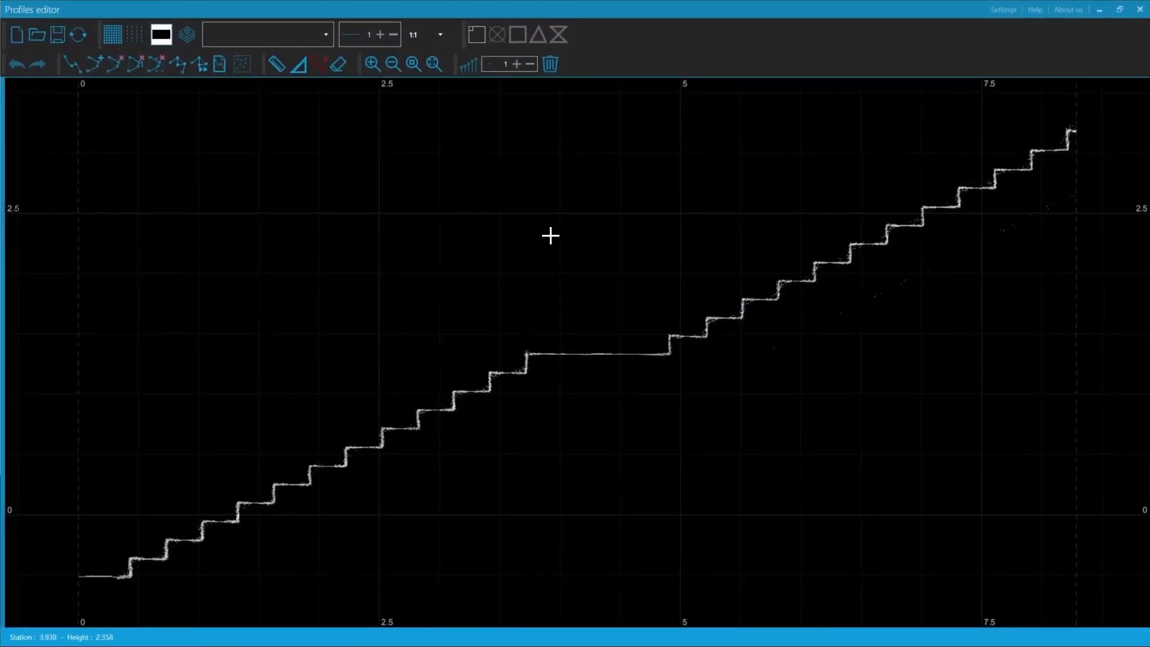
Make PNT the current layer for drawing over the staircase profile
{"action": "middle_click_drag", "start_coordinate": [288, 369], "coordinate": [390, 323]}
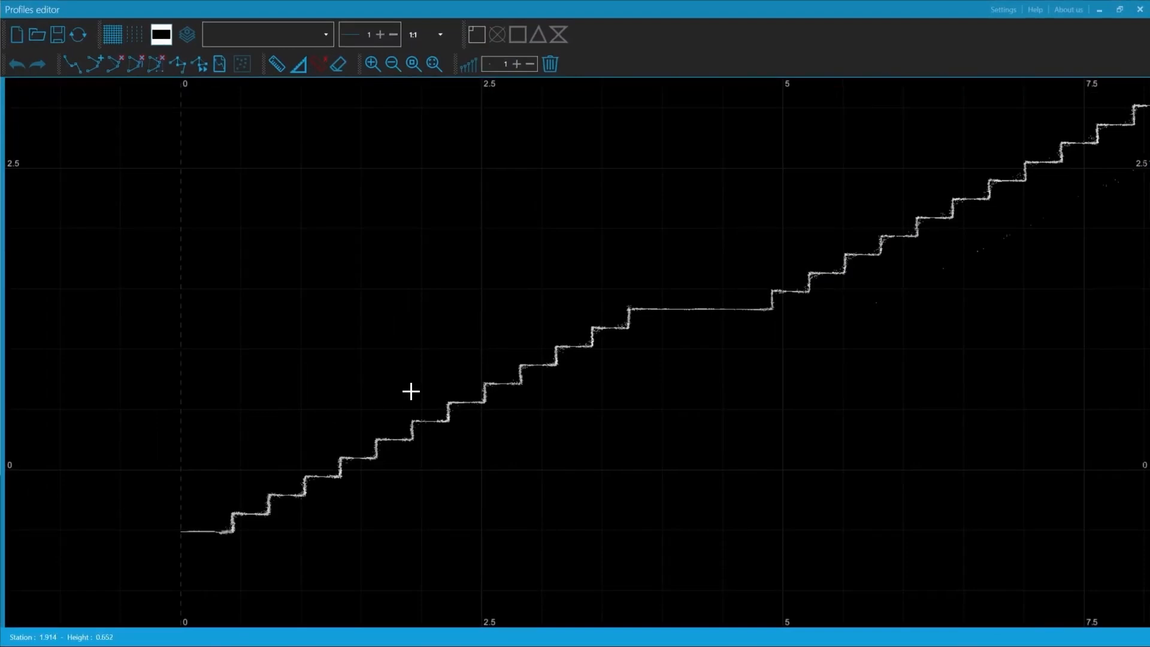
{"action": "scroll", "coordinate": [425, 376], "scroll_direction": "down", "scroll_amount": 3}
{"action": "scroll", "coordinate": [255, 488], "scroll_direction": "up", "scroll_amount": 1}
{"action": "middle_click_drag", "start_coordinate": [255, 489], "coordinate": [331, 449]}
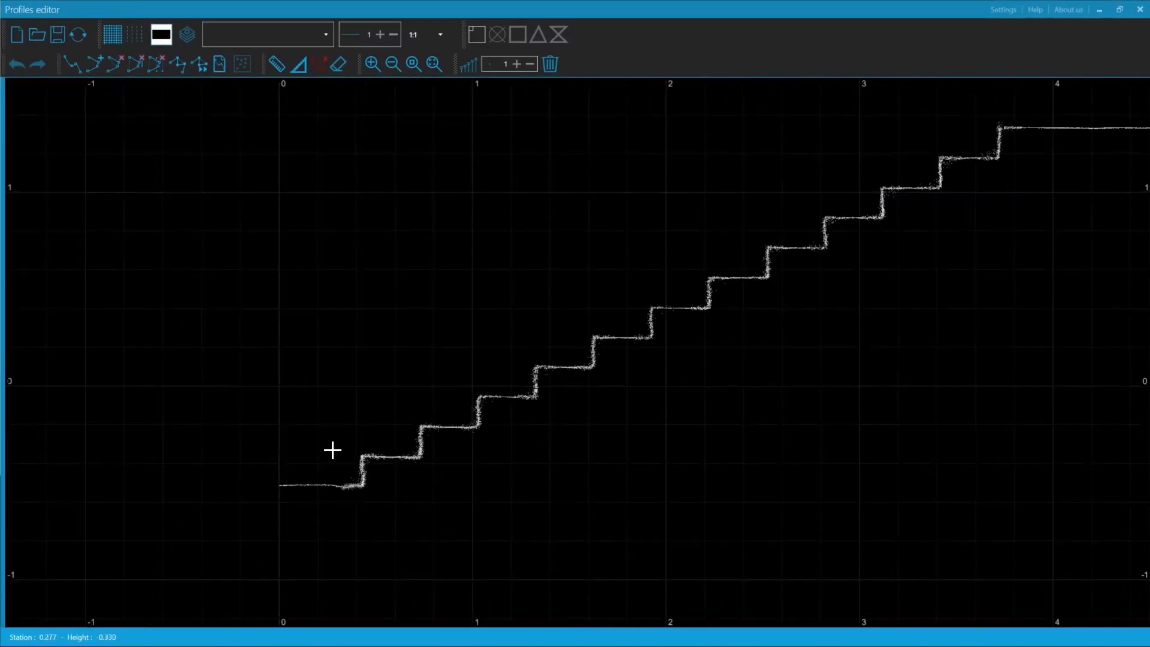
{"action": "scroll", "coordinate": [329, 483], "scroll_direction": "up", "scroll_amount": 3}
{"action": "left_click", "coordinate": [99, 70]}
{"action": "middle_click_drag", "start_coordinate": [317, 201], "coordinate": [326, 191]}
{"action": "left_click", "coordinate": [325, 34]}
{"action": "left_click", "coordinate": [239, 60]}
{"action": "middle_click_drag", "start_coordinate": [336, 355], "coordinate": [370, 319]}
Trace a polyline on the PNT layer along the treads and risers of the lower stair flight and across the landing
{"action": "left_click", "coordinate": [78, 60]}
{"action": "scroll", "coordinate": [272, 426], "scroll_direction": "up", "scroll_amount": 6}
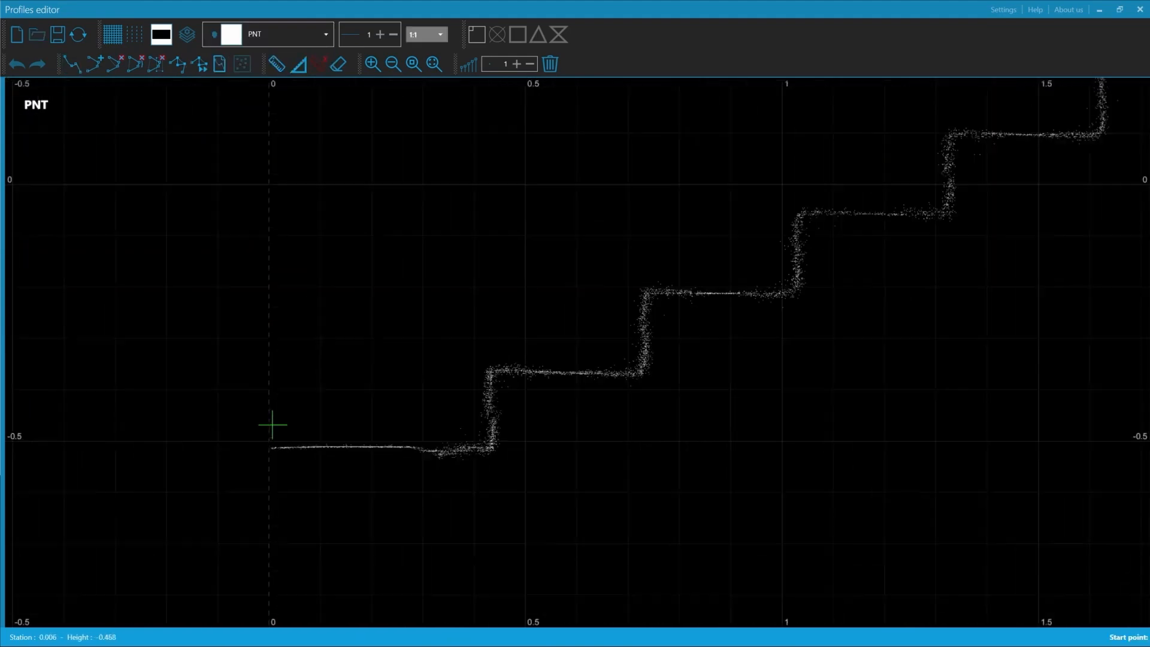
{"action": "left_click", "coordinate": [272, 454]}
{"action": "middle_click_drag", "start_coordinate": [272, 454], "coordinate": [218, 478]}
{"action": "left_click", "coordinate": [553, 479]}
{"action": "left_click", "coordinate": [553, 362]}
{"action": "left_click", "coordinate": [785, 362]}
{"action": "middle_click_drag", "start_coordinate": [785, 362], "coordinate": [638, 445]}
{"action": "left_click", "coordinate": [637, 325]}
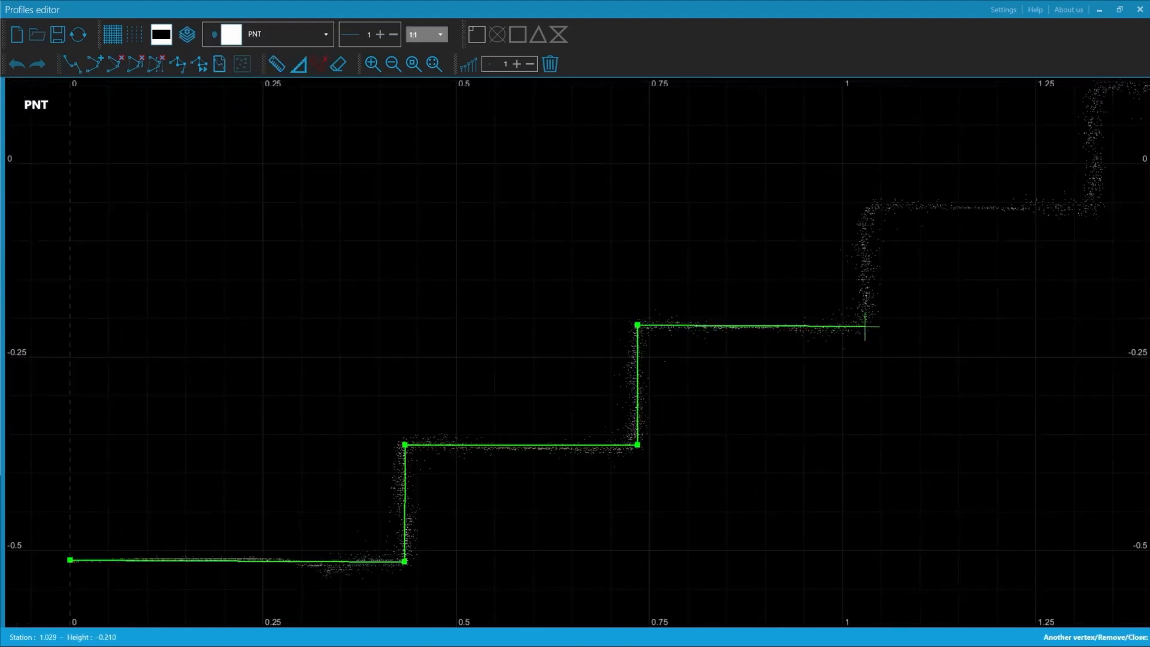
{"action": "left_click", "coordinate": [858, 327]}
{"action": "middle_click_drag", "start_coordinate": [858, 326], "coordinate": [650, 413]}
{"action": "left_click", "coordinate": [650, 294]}
{"action": "middle_click_drag", "start_coordinate": [649, 294], "coordinate": [450, 340]}
{"action": "left_click", "coordinate": [685, 342]}
{"action": "middle_click_drag", "start_coordinate": [706, 287], "coordinate": [555, 405]}
{"action": "left_click", "coordinate": [535, 343]}
{"action": "left_click", "coordinate": [760, 343]}
{"action": "middle_click_drag", "start_coordinate": [759, 342], "coordinate": [520, 418]}
{"action": "left_click", "coordinate": [520, 299]}
{"action": "middle_click_drag", "start_coordinate": [520, 299], "coordinate": [437, 334]}
{"action": "left_click", "coordinate": [669, 334]}
{"action": "middle_click_drag", "start_coordinate": [669, 334], "coordinate": [552, 427]}
{"action": "left_click", "coordinate": [553, 315]}
{"action": "left_click", "coordinate": [789, 315]}
{"action": "middle_click_drag", "start_coordinate": [789, 315], "coordinate": [653, 465]}
{"action": "left_click", "coordinate": [653, 345]}
{"action": "middle_click_drag", "start_coordinate": [653, 345], "coordinate": [457, 396]}
{"action": "left_click", "coordinate": [687, 396]}
{"action": "middle_click_drag", "start_coordinate": [687, 396], "coordinate": [596, 457]}
{"action": "left_click", "coordinate": [596, 335]}
{"action": "left_click", "coordinate": [739, 356]}
{"action": "middle_click_drag", "start_coordinate": [739, 282], "coordinate": [619, 344]}
{"action": "left_click", "coordinate": [618, 305]}
{"action": "left_click", "coordinate": [842, 305]}
{"action": "middle_click_drag", "start_coordinate": [842, 306], "coordinate": [739, 393]}
{"action": "left_click", "coordinate": [739, 275]}
{"action": "middle_click_drag", "start_coordinate": [740, 275], "coordinate": [385, 378]}
{"action": "left_click", "coordinate": [617, 378]}
{"action": "middle_click_drag", "start_coordinate": [617, 378], "coordinate": [558, 453]}
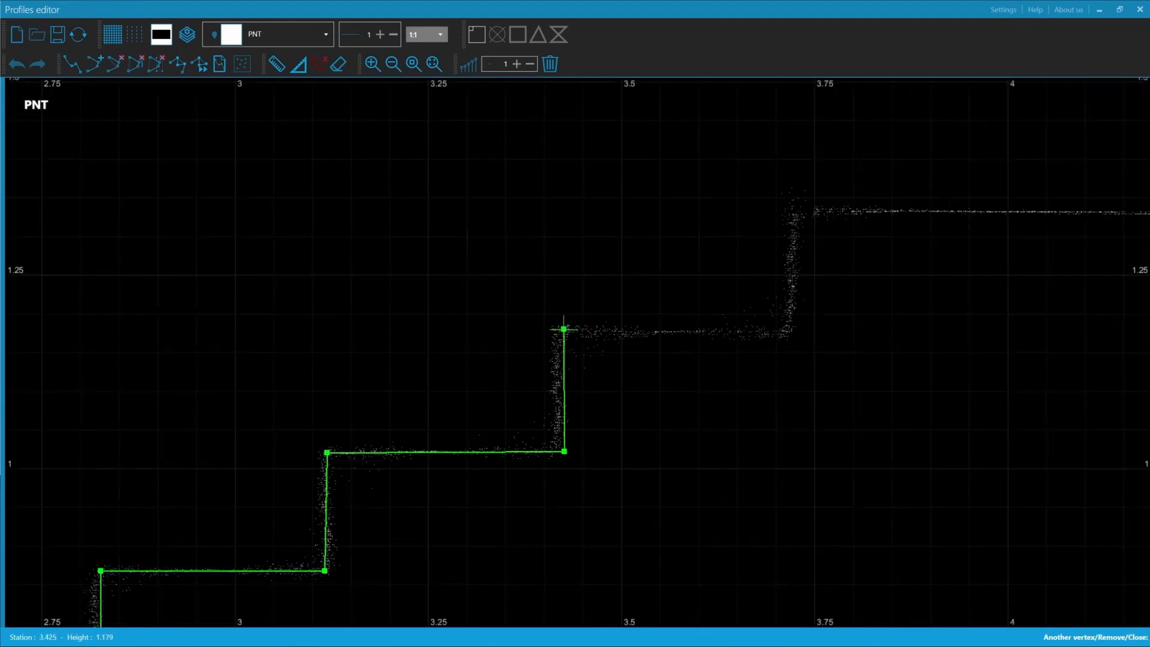
{"action": "left_click", "coordinate": [558, 330]}
{"action": "middle_click_drag", "start_coordinate": [557, 329], "coordinate": [383, 334]}
{"action": "left_click", "coordinate": [612, 336]}
{"action": "middle_click_drag", "start_coordinate": [612, 336], "coordinate": [468, 433]}
{"action": "left_click", "coordinate": [469, 316]}
{"action": "middle_click_drag", "start_coordinate": [946, 318], "coordinate": [471, 310]}
{"action": "left_click", "coordinate": [906, 309]}
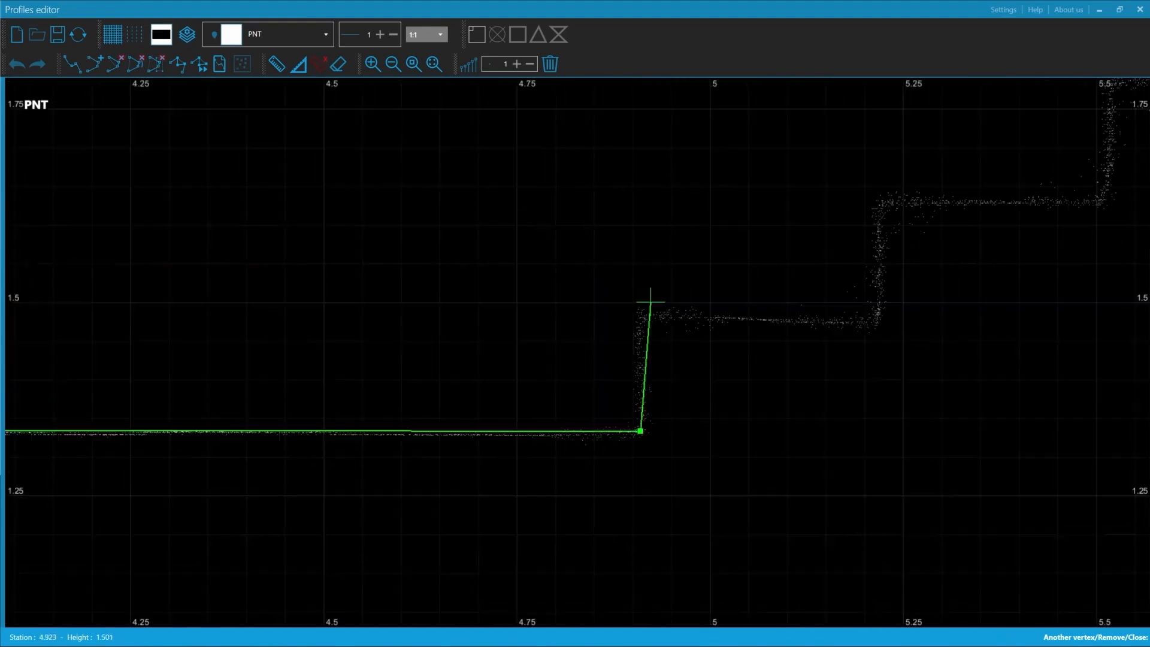
Continue the polyline along the treads and risers of the upper stair flight and finish it at the top step
{"action": "middle_click_drag", "start_coordinate": [842, 321], "coordinate": [254, 590]}
{"action": "left_click", "coordinate": [557, 466]}
{"action": "left_click", "coordinate": [557, 350]}
{"action": "left_click", "coordinate": [786, 349]}
{"action": "middle_click_drag", "start_coordinate": [812, 311], "coordinate": [726, 409]}
{"action": "left_click", "coordinate": [701, 326]}
{"action": "middle_click_drag", "start_coordinate": [701, 326], "coordinate": [441, 339]}
{"action": "left_click", "coordinate": [674, 340]}
{"action": "middle_click_drag", "start_coordinate": [674, 339], "coordinate": [508, 427]}
{"action": "left_click", "coordinate": [508, 310]}
{"action": "left_click", "coordinate": [741, 310]}
{"action": "middle_click_drag", "start_coordinate": [741, 310], "coordinate": [521, 466]}
{"action": "left_click", "coordinate": [521, 347]}
{"action": "left_click", "coordinate": [744, 349]}
{"action": "middle_click_drag", "start_coordinate": [744, 350], "coordinate": [557, 449]}
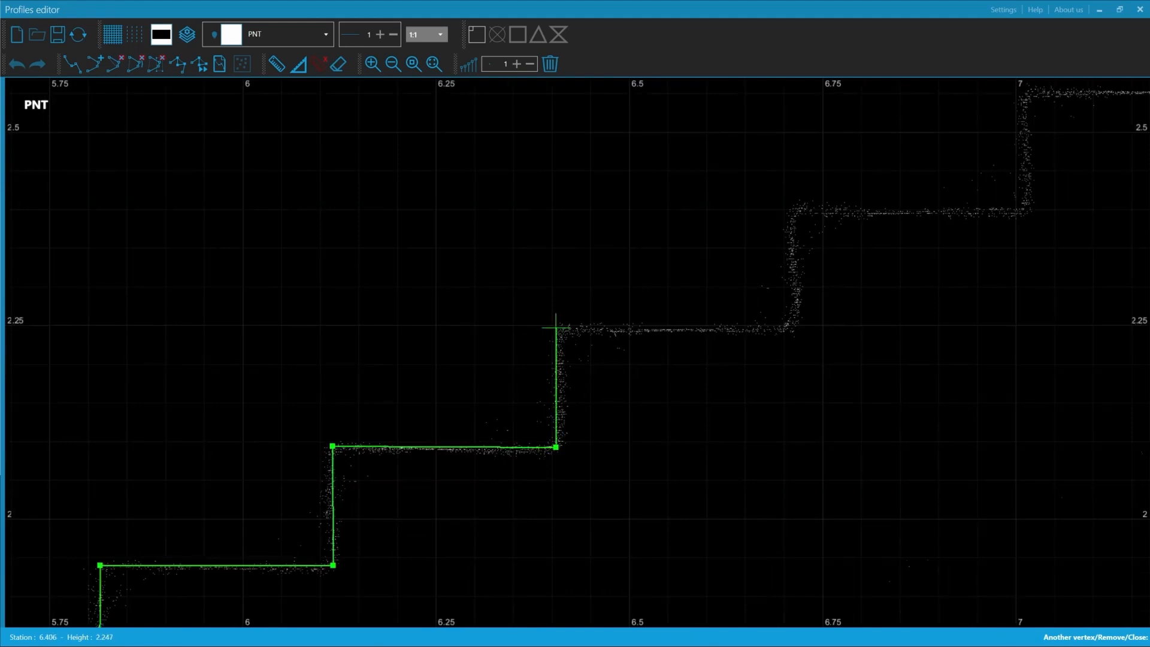
{"action": "left_click", "coordinate": [557, 329]}
{"action": "left_click", "coordinate": [796, 328]}
{"action": "middle_click_drag", "start_coordinate": [796, 328], "coordinate": [424, 534]}
{"action": "left_click", "coordinate": [426, 418]}
{"action": "left_click", "coordinate": [655, 418]}
{"action": "middle_click_drag", "start_coordinate": [655, 418], "coordinate": [502, 484]}
{"action": "left_click", "coordinate": [502, 366]}
{"action": "left_click", "coordinate": [741, 367]}
{"action": "middle_click_drag", "start_coordinate": [741, 366], "coordinate": [473, 485]}
{"action": "left_click", "coordinate": [473, 362]}
{"action": "left_click", "coordinate": [695, 361]}
{"action": "middle_click_drag", "start_coordinate": [695, 362], "coordinate": [532, 485]}
{"action": "left_click", "coordinate": [531, 366]}
{"action": "left_click", "coordinate": [768, 367]}
{"action": "left_click", "coordinate": [440, 423]}
{"action": "left_click", "coordinate": [673, 421]}
{"action": "left_click", "coordinate": [672, 295]}
{"action": "left_click", "coordinate": [723, 296]}
{"action": "right_click", "coordinate": [722, 296]}
Name the stair trace's layer Stairs and set its colour to magenta
{"action": "left_click", "coordinate": [434, 64]}
{"action": "middle_click_drag", "start_coordinate": [254, 509], "coordinate": [342, 469]}
{"action": "scroll", "coordinate": [201, 536], "scroll_direction": "up", "scroll_amount": 3}
{"action": "middle_click_drag", "start_coordinate": [675, 271], "coordinate": [462, 331]}
{"action": "middle_click_drag", "start_coordinate": [798, 353], "coordinate": [570, 404]}
{"action": "scroll", "coordinate": [570, 403], "scroll_direction": "down", "scroll_amount": 1}
{"action": "left_click", "coordinate": [183, 34]}
{"action": "type", "text": "Stairs"}
{"action": "left_click", "coordinate": [543, 325]}
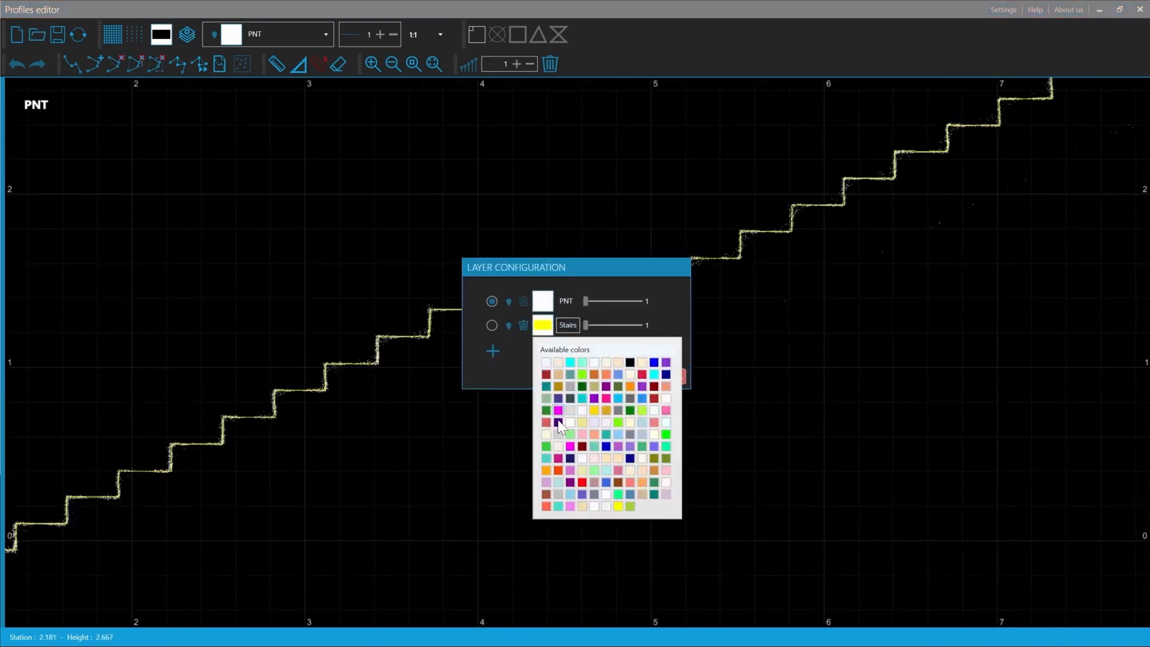
{"action": "left_click", "coordinate": [558, 410]}
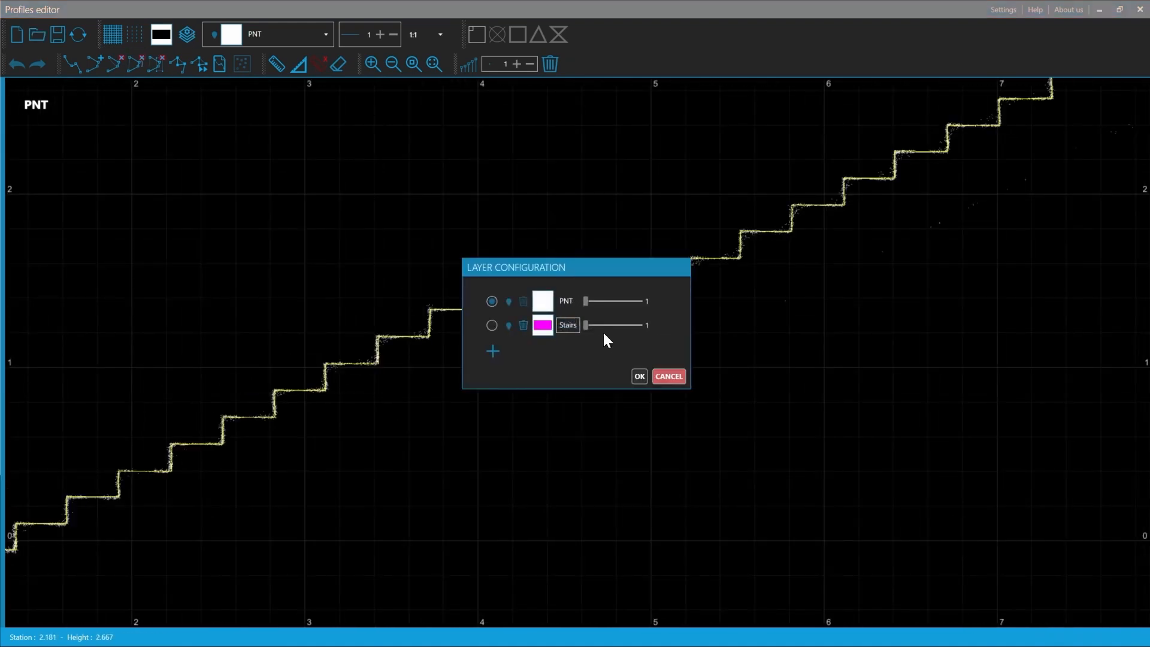
{"action": "left_click", "coordinate": [639, 376]}
Update the main drawing with the traced stair profile and close the Profiles editor and the Quick Profile window
{"action": "scroll", "coordinate": [436, 478], "scroll_direction": "down", "scroll_amount": 3}
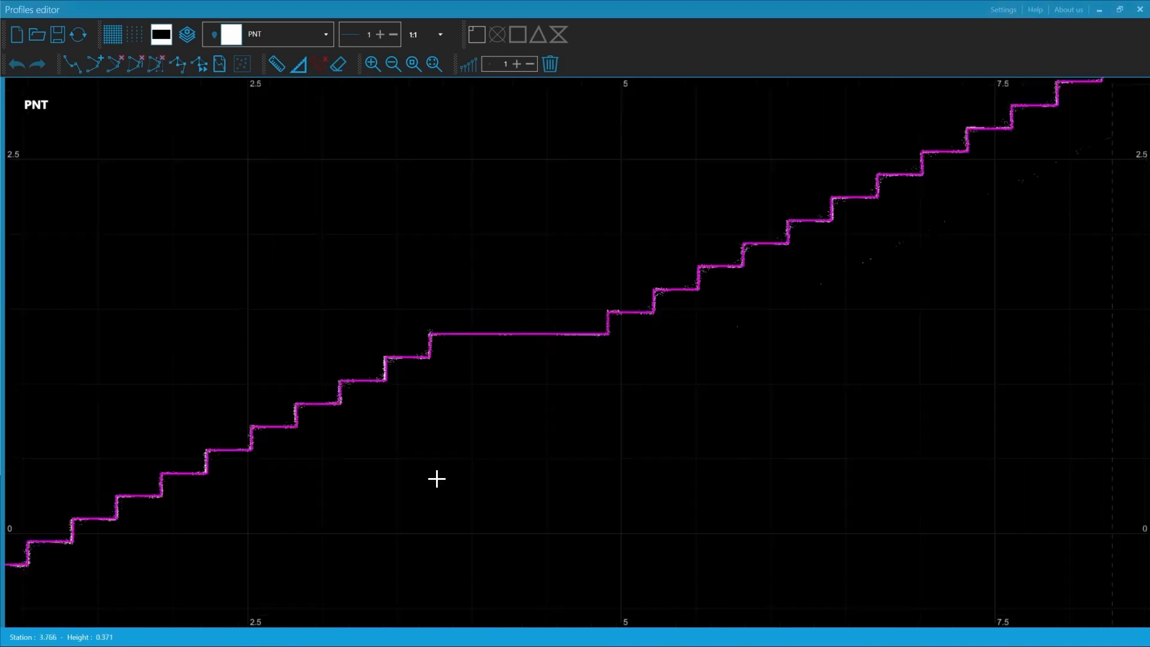
{"action": "left_click", "coordinate": [78, 38]}
{"action": "left_click", "coordinate": [619, 344]}
{"action": "left_click", "coordinate": [1140, 9]}
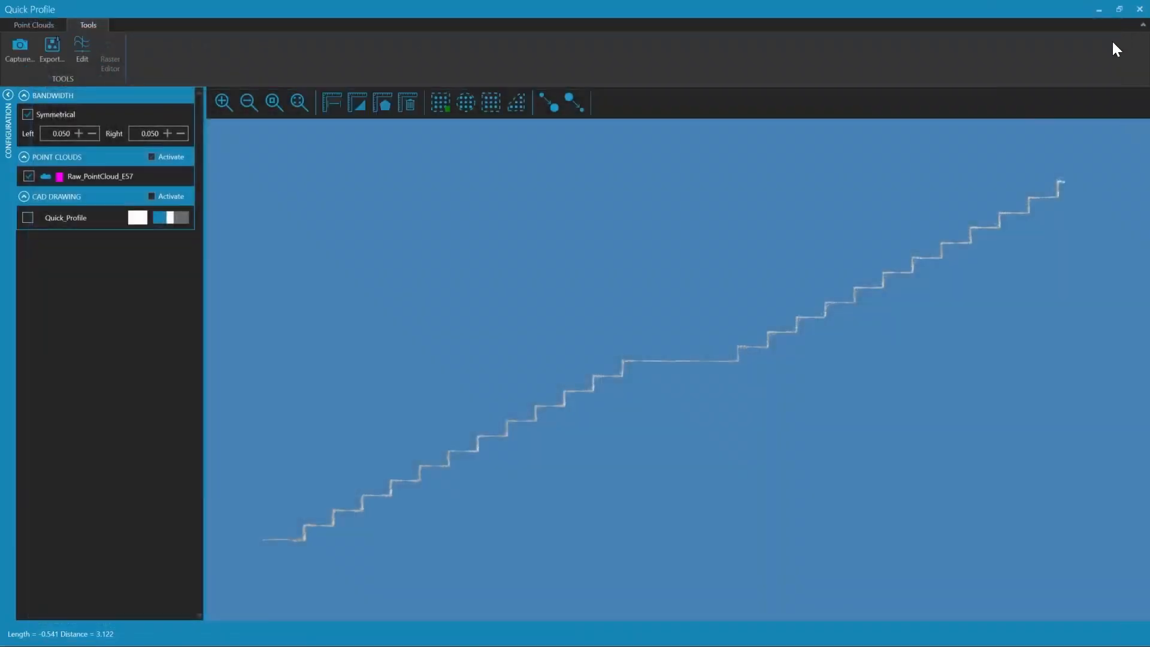
{"action": "left_click", "coordinate": [1141, 9]}
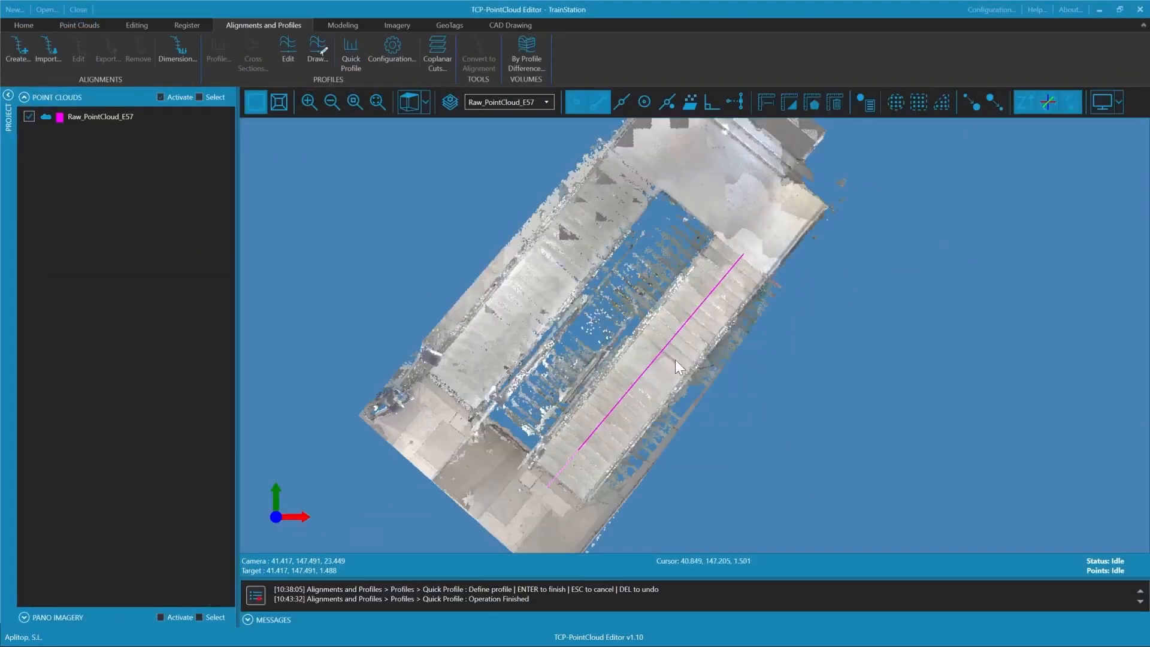
Delete the straight quick profile axis line from the stair run, keeping the traced stair polyline
{"action": "scroll", "coordinate": [659, 378], "scroll_direction": "up", "scroll_amount": 2}
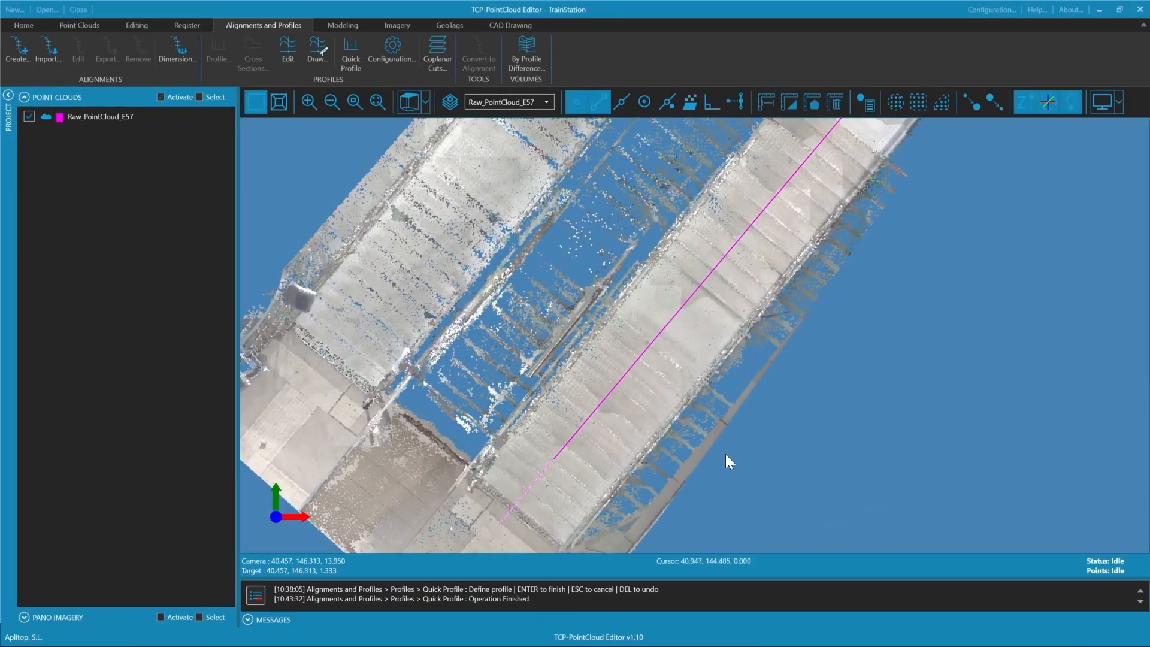
{"action": "left_click_drag", "start_coordinate": [732, 477], "coordinate": [735, 392]}
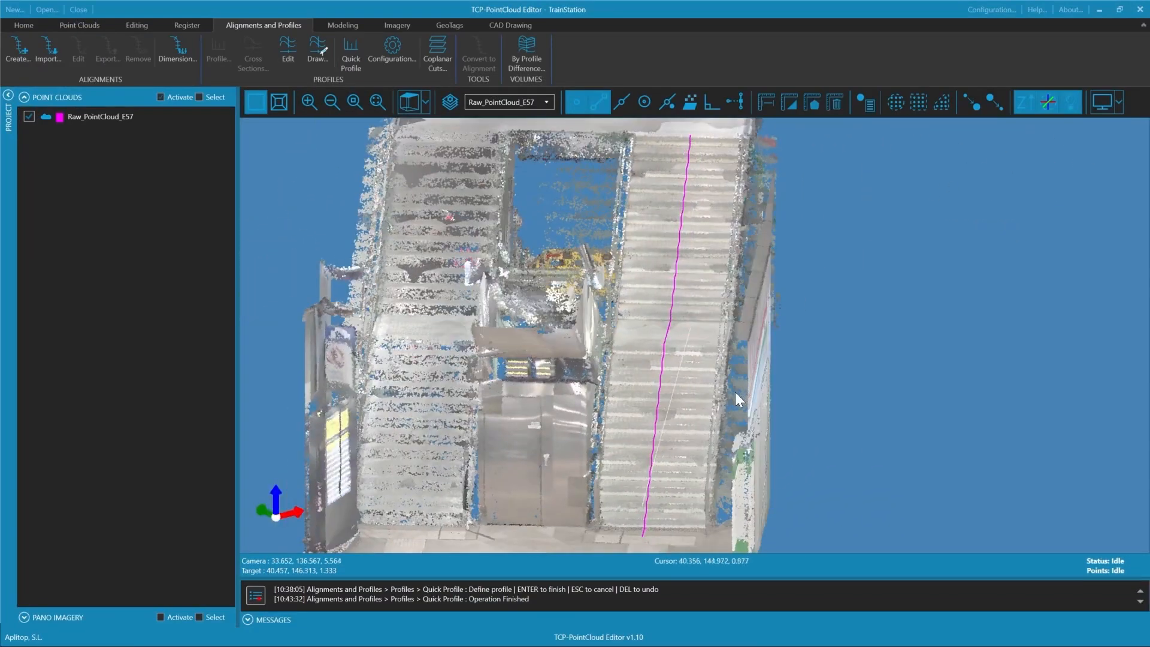
{"action": "left_click", "coordinate": [677, 383]}
{"action": "key", "text": "Delete"}
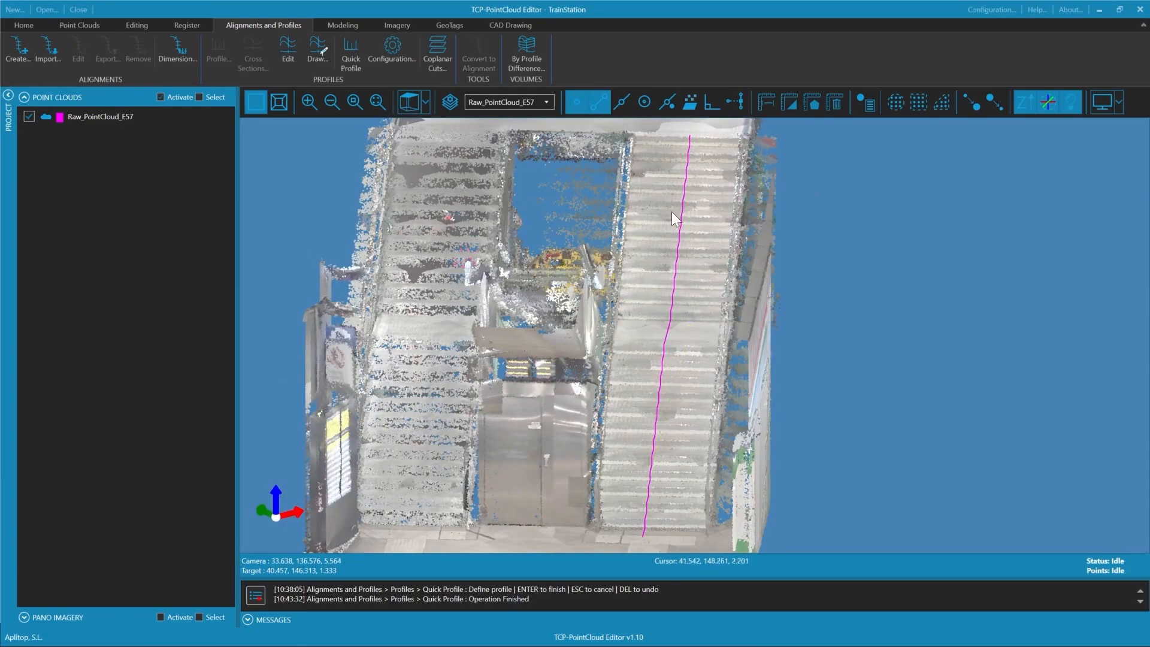
In the top view, select the stair polyline and set up a Direction extrusion of it in Faces 3d mode
{"action": "left_click_drag", "start_coordinate": [671, 286], "coordinate": [1048, 373]}
{"action": "left_click_drag", "start_coordinate": [674, 371], "coordinate": [668, 439]}
{"action": "left_click", "coordinate": [408, 100]}
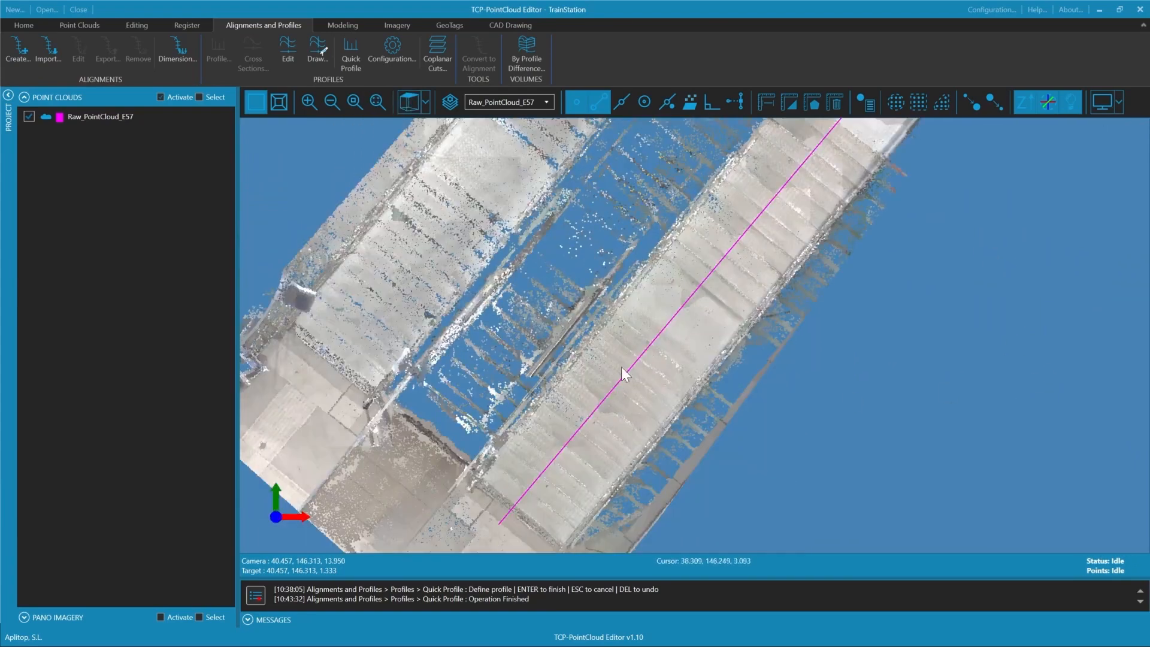
{"action": "scroll", "coordinate": [633, 360], "scroll_direction": "down", "scroll_amount": 2}
{"action": "scroll", "coordinate": [631, 367], "scroll_direction": "up", "scroll_amount": 1}
{"action": "scroll", "coordinate": [632, 367], "scroll_direction": "up", "scroll_amount": 1}
{"action": "left_click", "coordinate": [674, 323]}
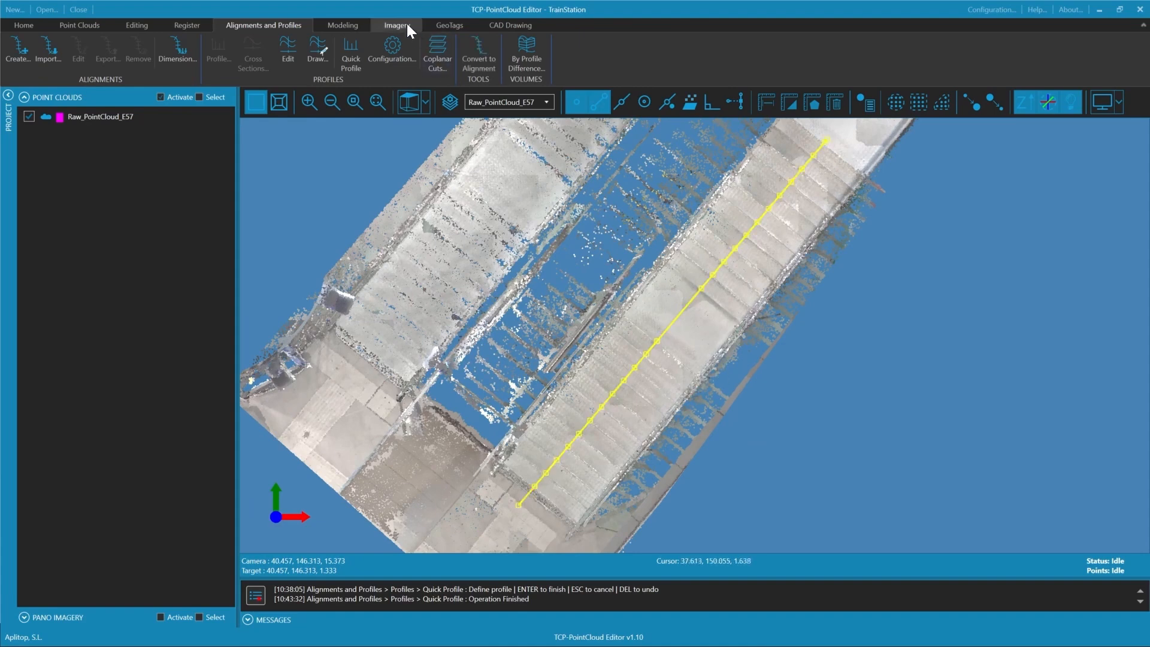
{"action": "left_click", "coordinate": [509, 25]}
{"action": "middle_click_drag", "start_coordinate": [697, 276], "coordinate": [678, 308]}
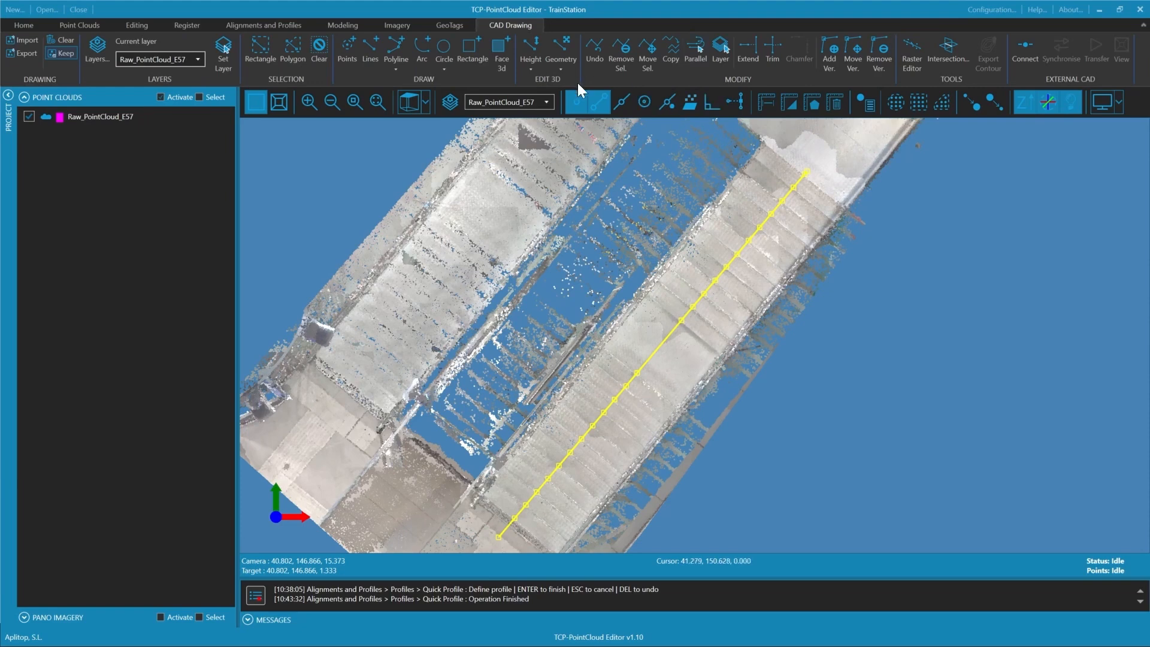
{"action": "left_click", "coordinate": [561, 60]}
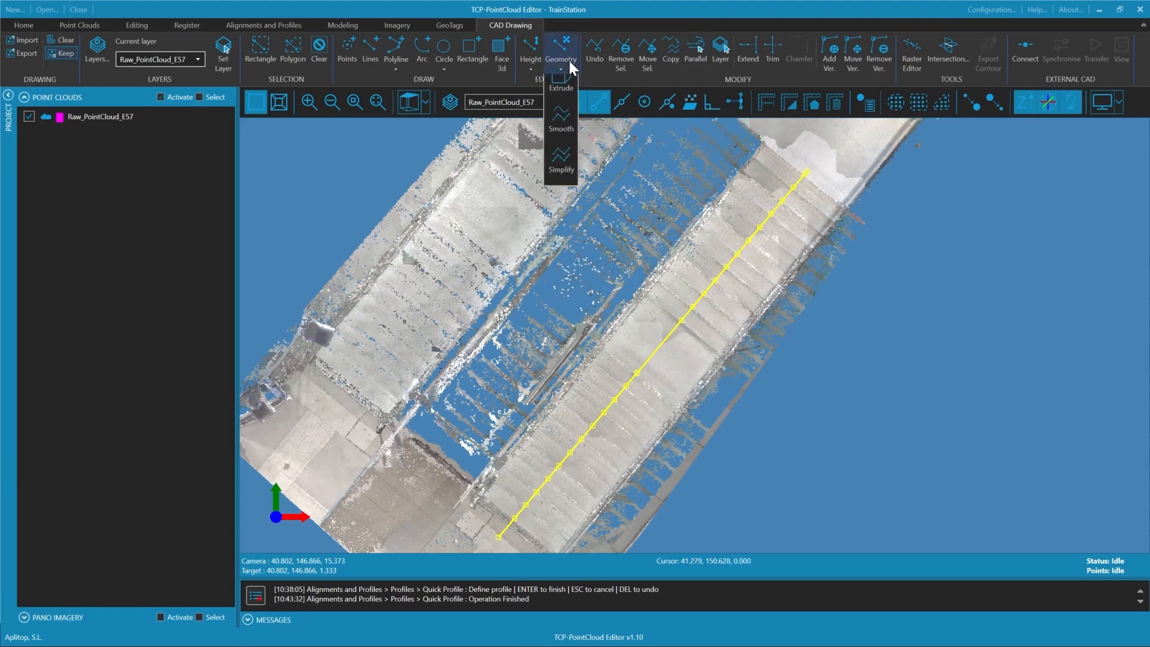
{"action": "left_click", "coordinate": [561, 96]}
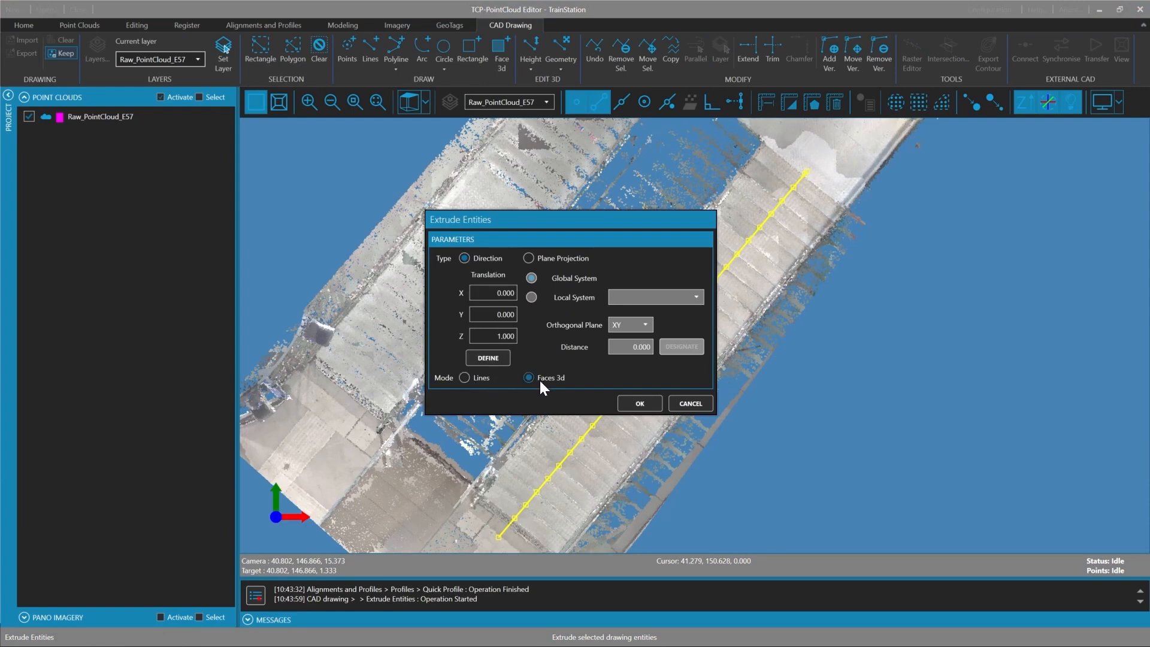
Define the translation vector from the polyline vertex at the landing to the north-western stair edge, X about -0.550 and Y about 0.460
{"action": "left_click", "coordinate": [500, 358]}
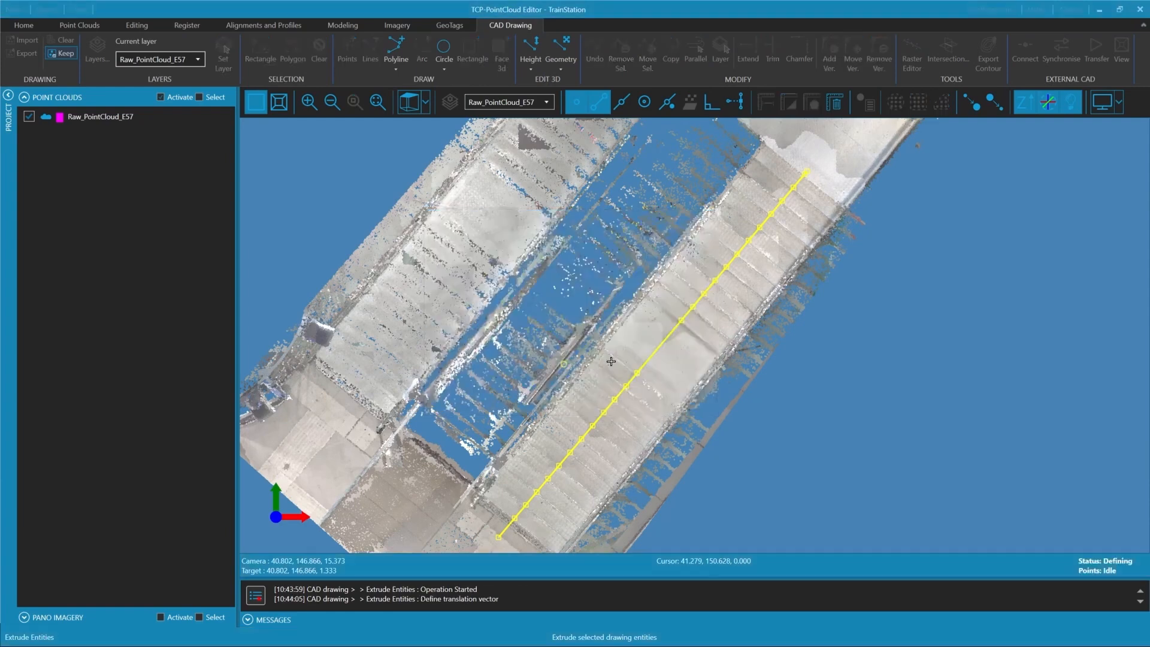
{"action": "left_click", "coordinate": [596, 104]}
{"action": "left_click", "coordinate": [570, 99]}
{"action": "left_click", "coordinate": [621, 106]}
{"action": "left_click", "coordinate": [596, 103]}
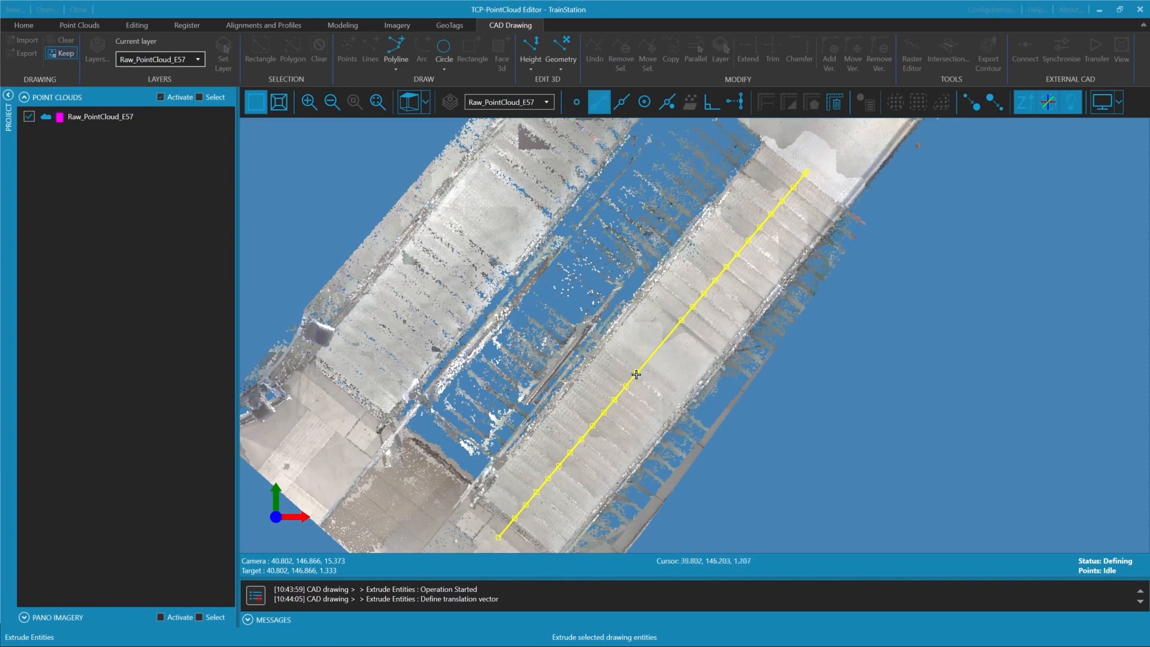
{"action": "left_click", "coordinate": [577, 103]}
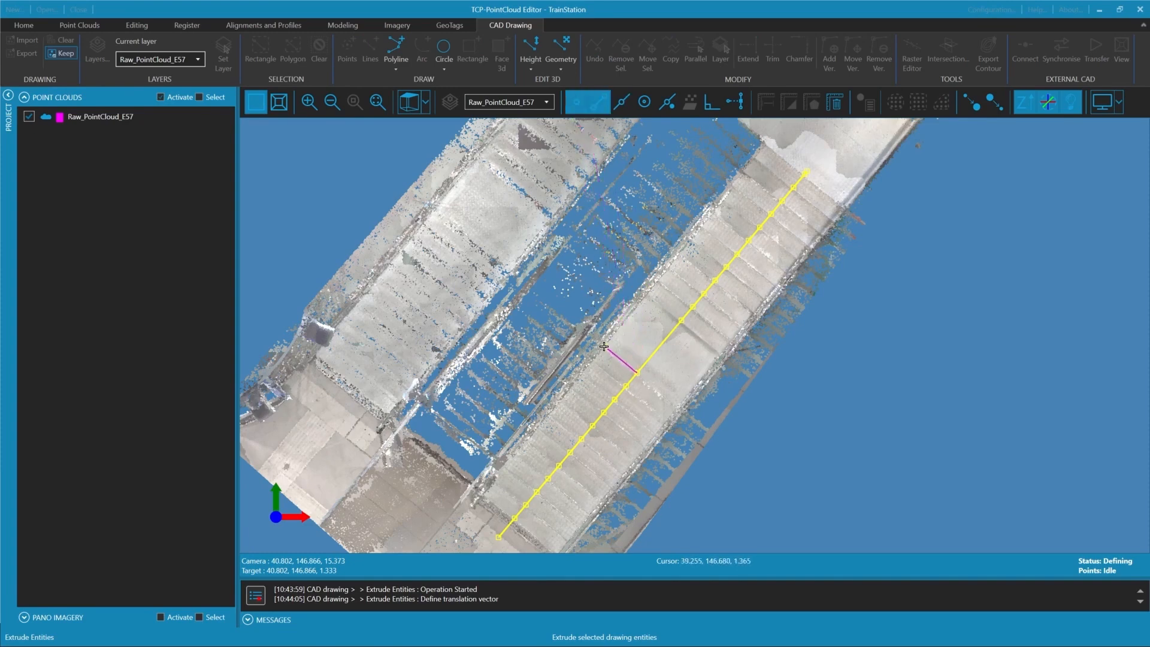
{"action": "left_click", "coordinate": [604, 346]}
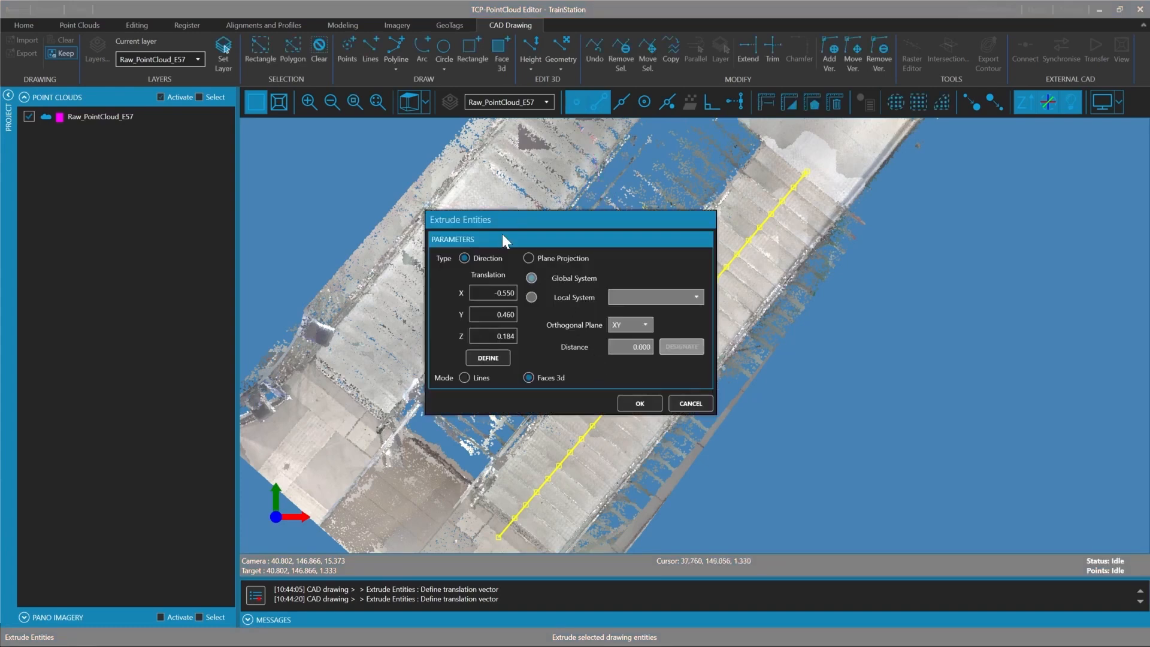
Set the translation's Z to 0 and extrude the stair polyline towards the north-western edge
{"action": "left_click_drag", "start_coordinate": [494, 337], "coordinate": [577, 331]}
{"action": "type", "text": "0"}
{"action": "left_click_drag", "start_coordinate": [541, 220], "coordinate": [354, 197]}
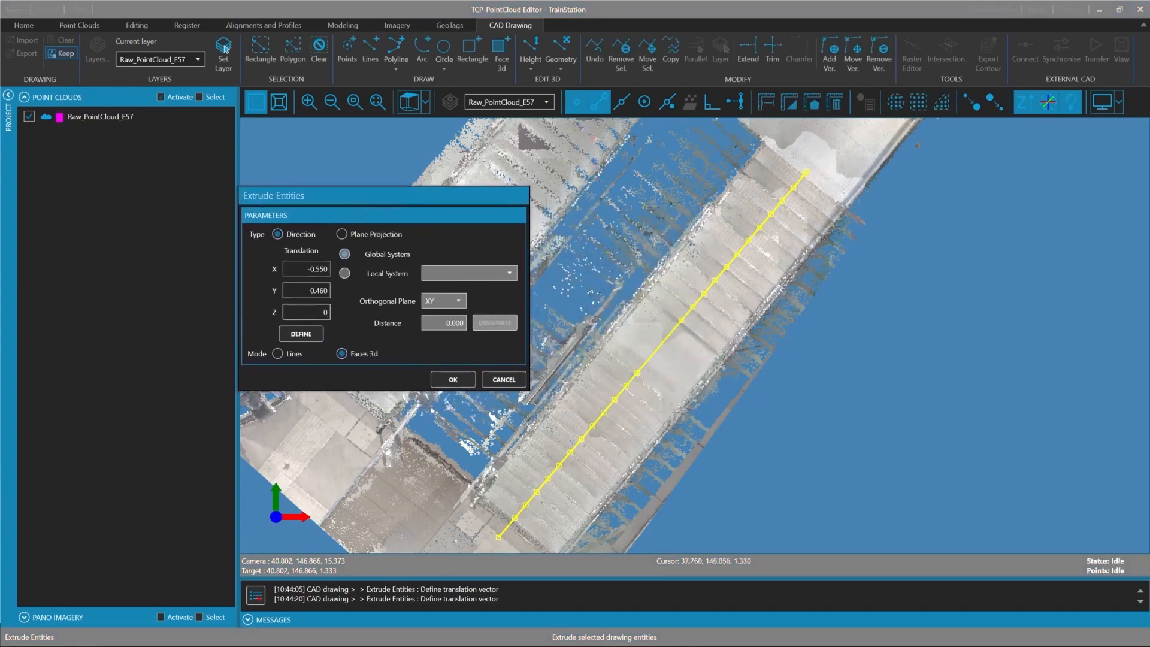
{"action": "left_click", "coordinate": [311, 290]}
{"action": "left_click", "coordinate": [448, 379]}
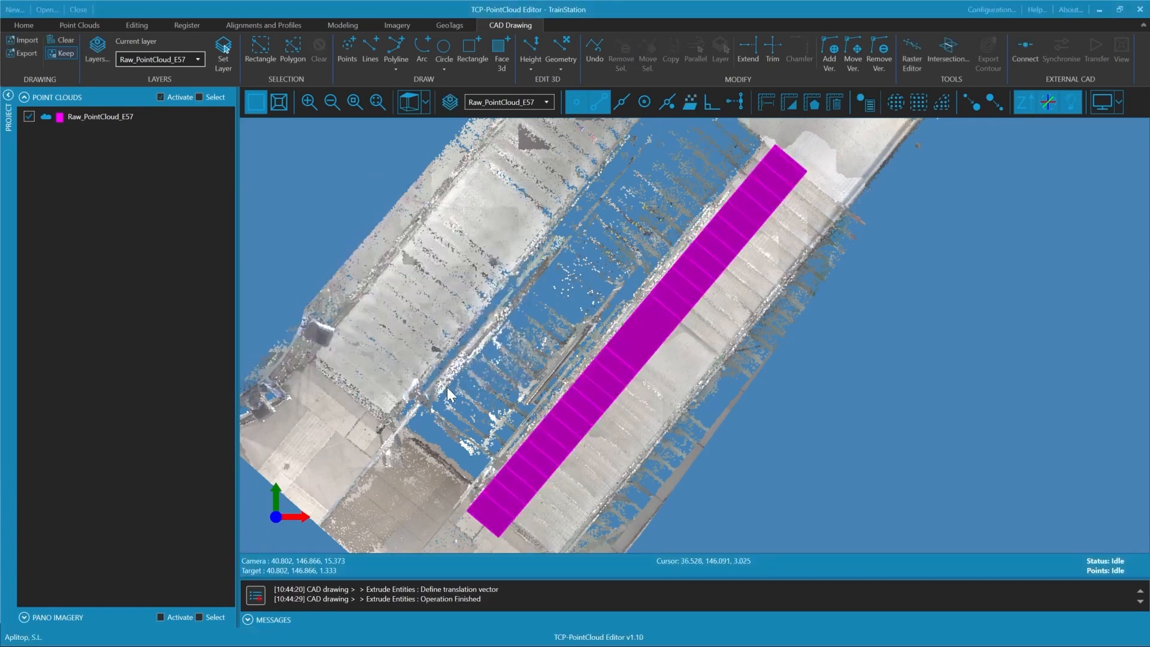
Start another extrusion of the stair polyline with a vector from the landing vertex to the south-eastern edge, X about 0.767 and Y about -0.617
{"action": "left_click", "coordinate": [648, 359]}
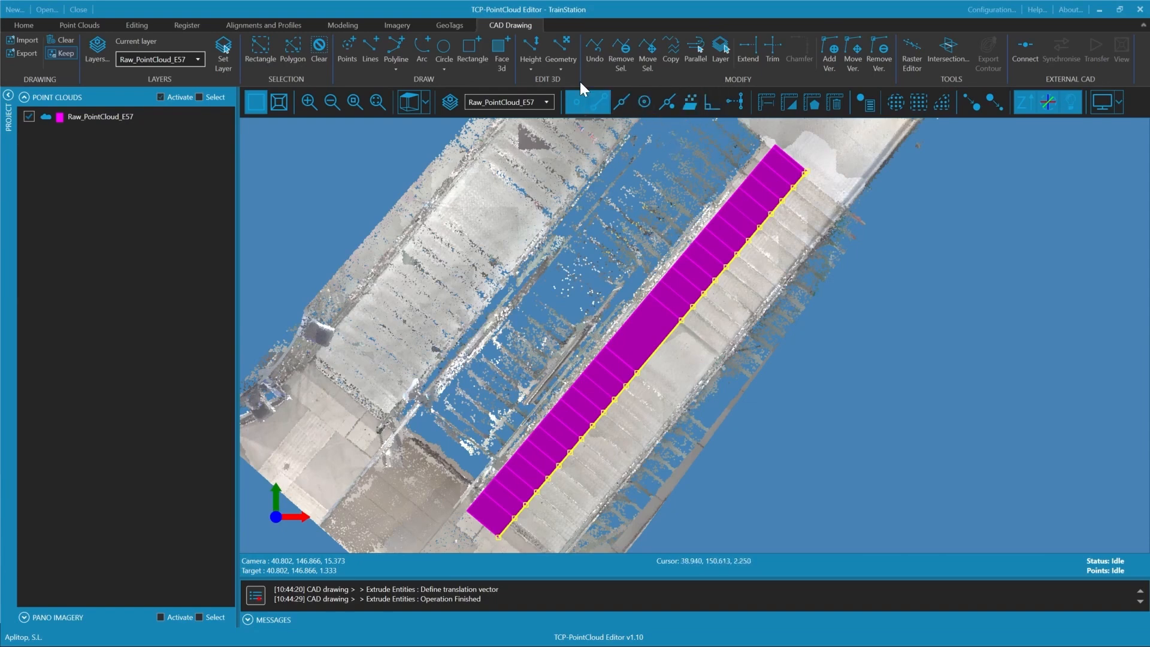
{"action": "left_click", "coordinate": [564, 66]}
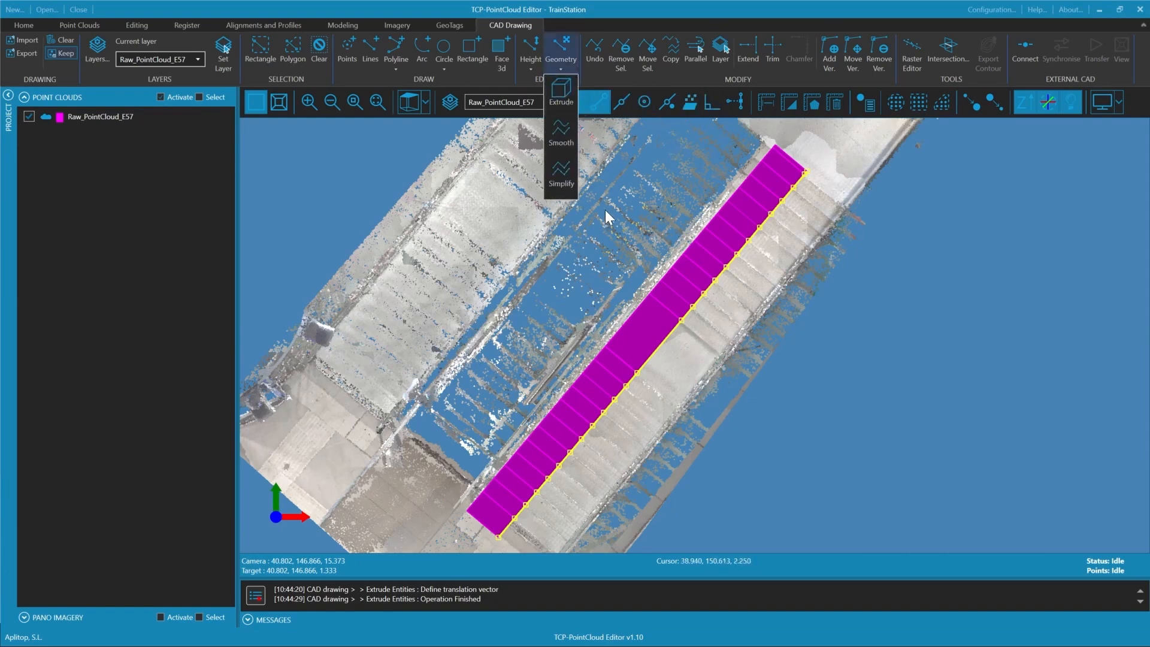
{"action": "left_click", "coordinate": [574, 94]}
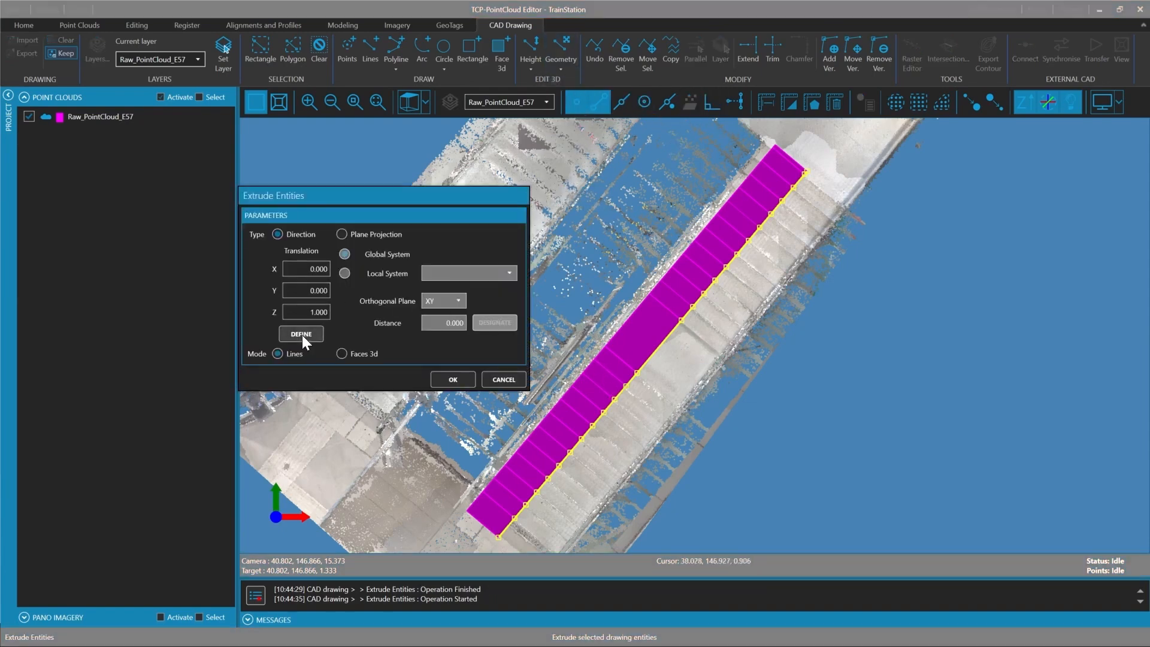
{"action": "left_click", "coordinate": [301, 335]}
{"action": "left_click", "coordinate": [576, 101]}
{"action": "left_click", "coordinate": [635, 372]}
{"action": "left_click", "coordinate": [577, 101]}
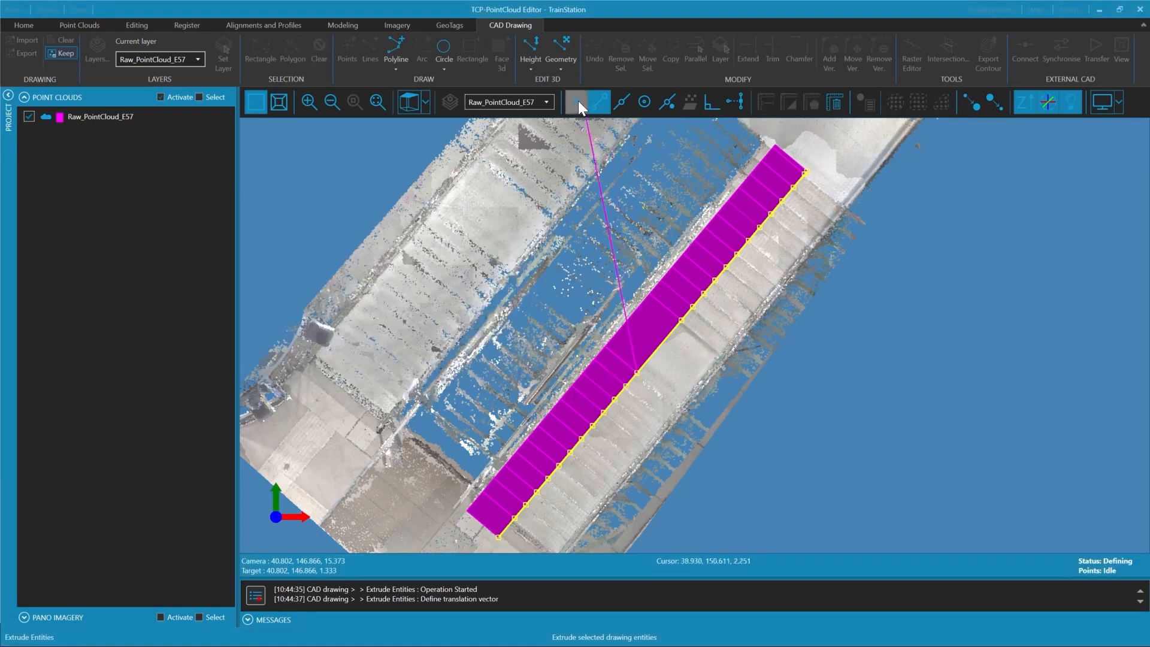
{"action": "left_click", "coordinate": [680, 409]}
Set the translation's Z to 0 and extrude the polyline as Faces 3d towards the south-eastern edge
{"action": "double_click", "coordinate": [304, 315]}
{"action": "type", "text": "0"}
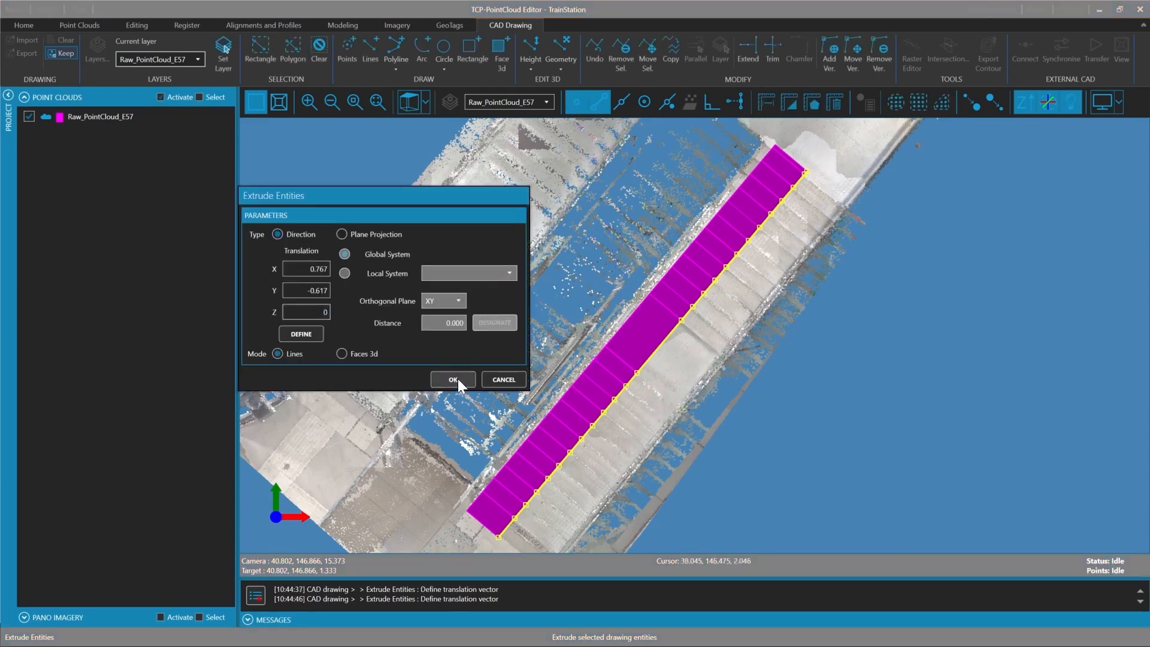
{"action": "left_click", "coordinate": [363, 352]}
{"action": "left_click", "coordinate": [465, 383]}
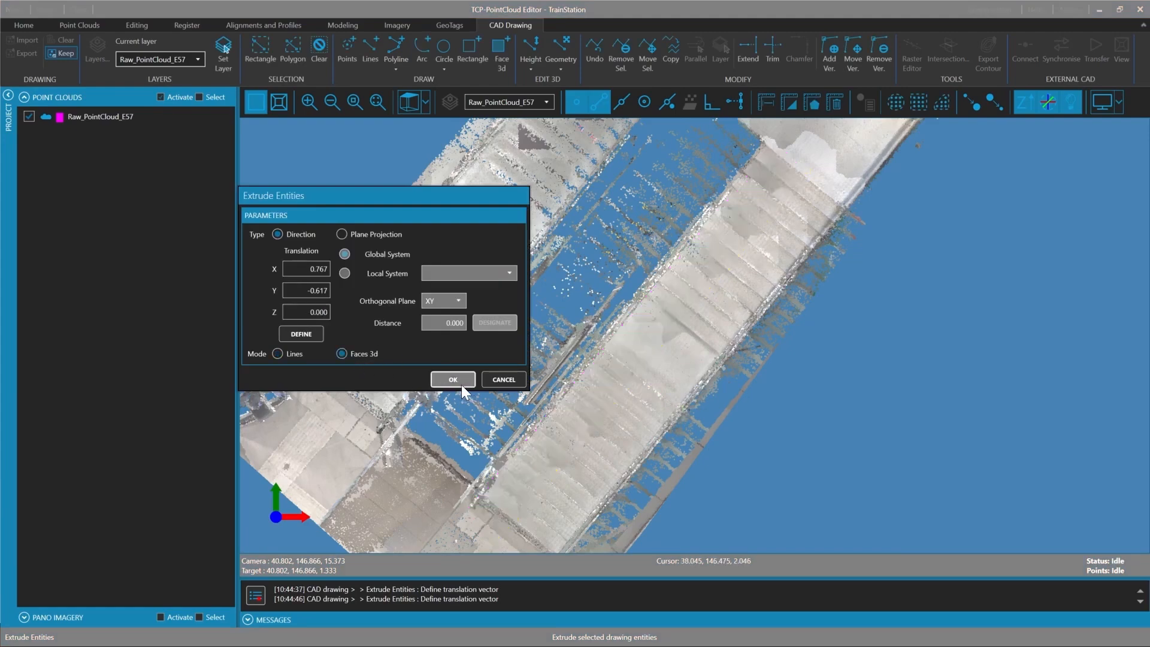
Inspect the extruded stair faces from several sides, switching Keep off and back on to compare them with the point cloud
{"action": "middle_click_drag", "start_coordinate": [604, 458], "coordinate": [756, 210]}
{"action": "mouse_move", "coordinate": [632, 383]}
{"action": "middle_mouse_down"}
{"action": "mouse_move", "coordinate": [729, 293]}
{"action": "mouse_move", "coordinate": [717, 340]}
{"action": "mouse_move", "coordinate": [813, 319]}
{"action": "middle_mouse_up"}
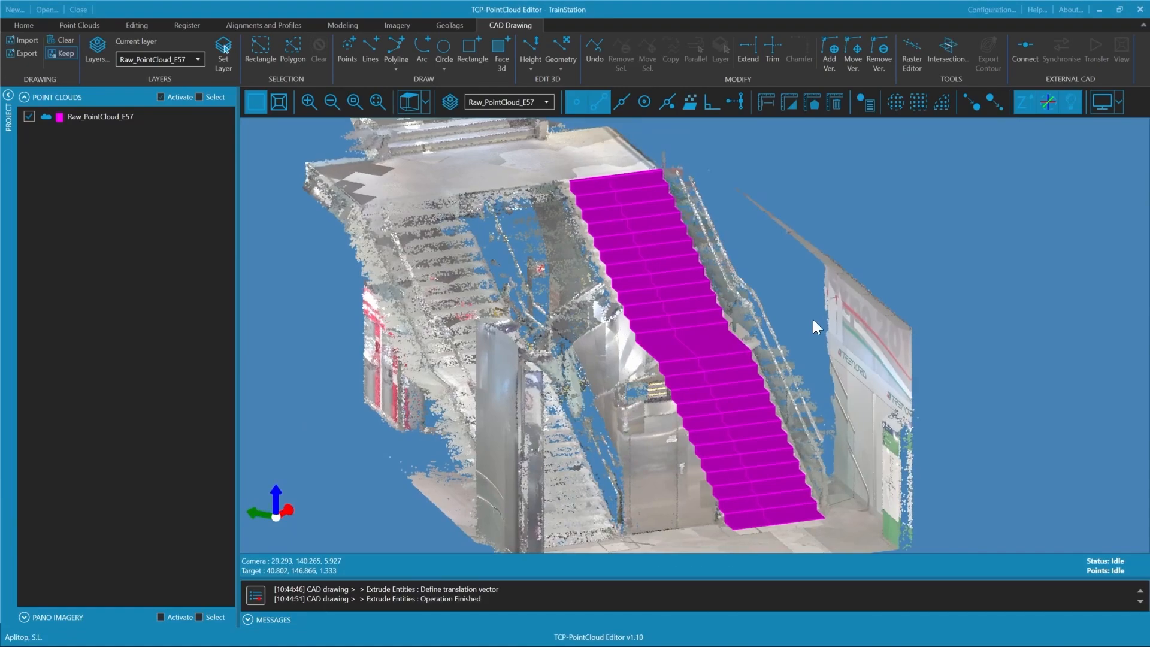
{"action": "scroll", "coordinate": [685, 274], "scroll_direction": "down", "scroll_amount": 3}
{"action": "left_click", "coordinate": [59, 50]}
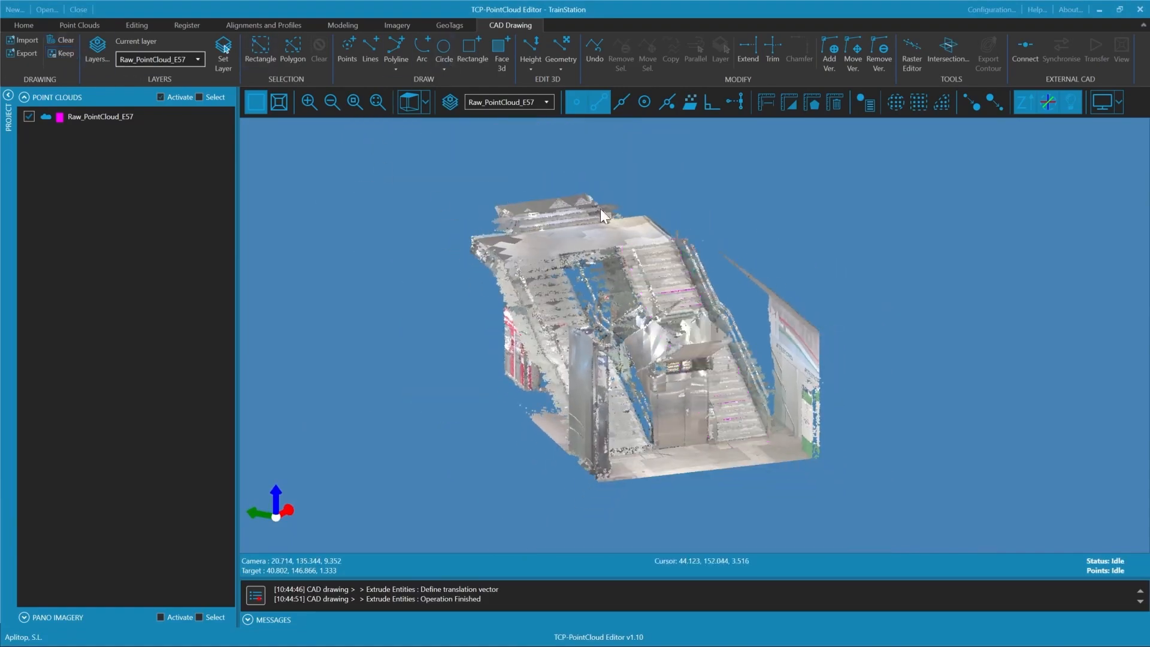
{"action": "scroll", "coordinate": [629, 293], "scroll_direction": "up", "scroll_amount": 5}
{"action": "middle_click_drag", "start_coordinate": [636, 301], "coordinate": [532, 300]}
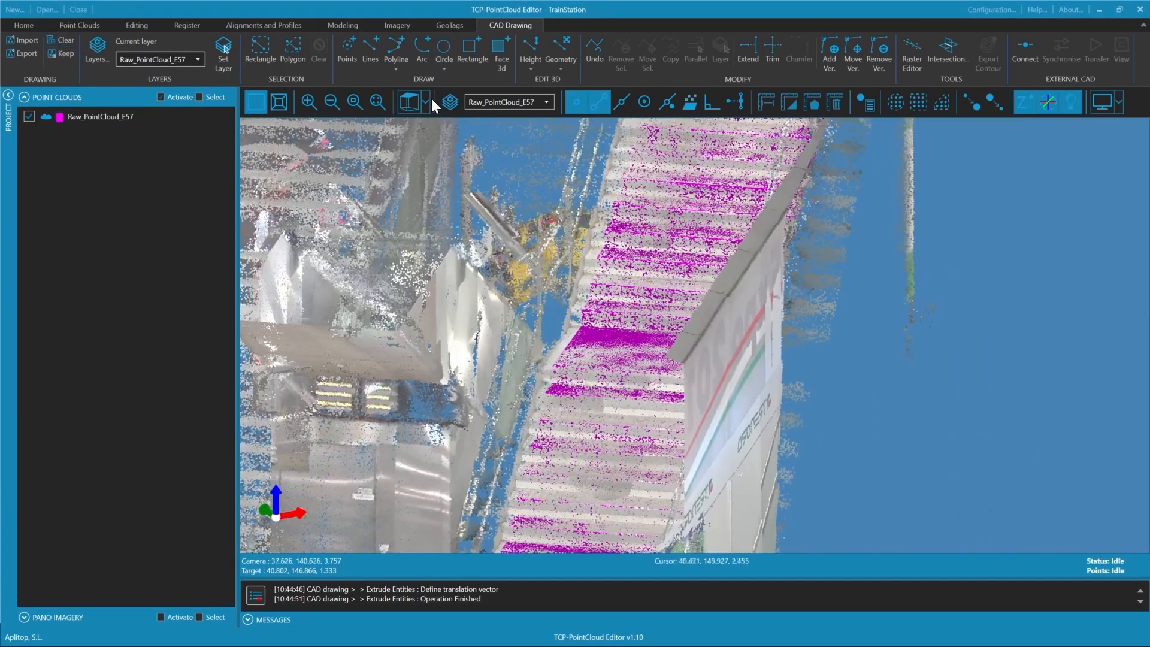
{"action": "left_click", "coordinate": [60, 56]}
{"action": "scroll", "coordinate": [564, 335], "scroll_direction": "down", "scroll_amount": 4}
{"action": "middle_click_drag", "start_coordinate": [566, 337], "coordinate": [900, 372]}
{"action": "scroll", "coordinate": [666, 358], "scroll_direction": "up", "scroll_amount": 2}
{"action": "scroll", "coordinate": [689, 353], "scroll_direction": "down", "scroll_amount": 4}
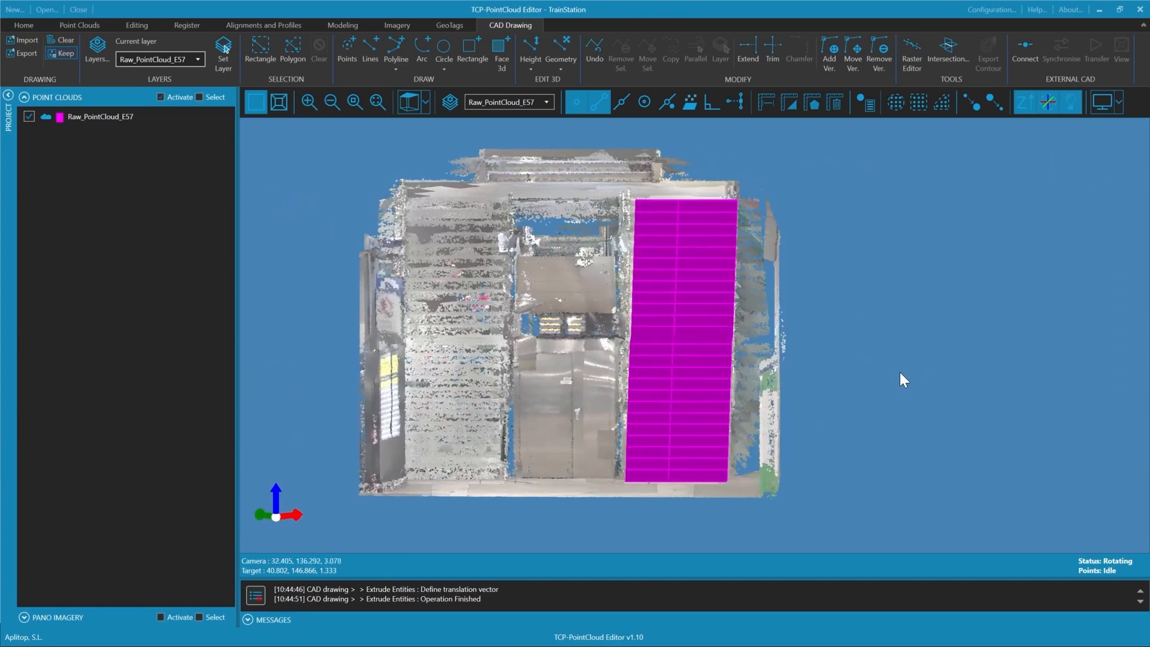